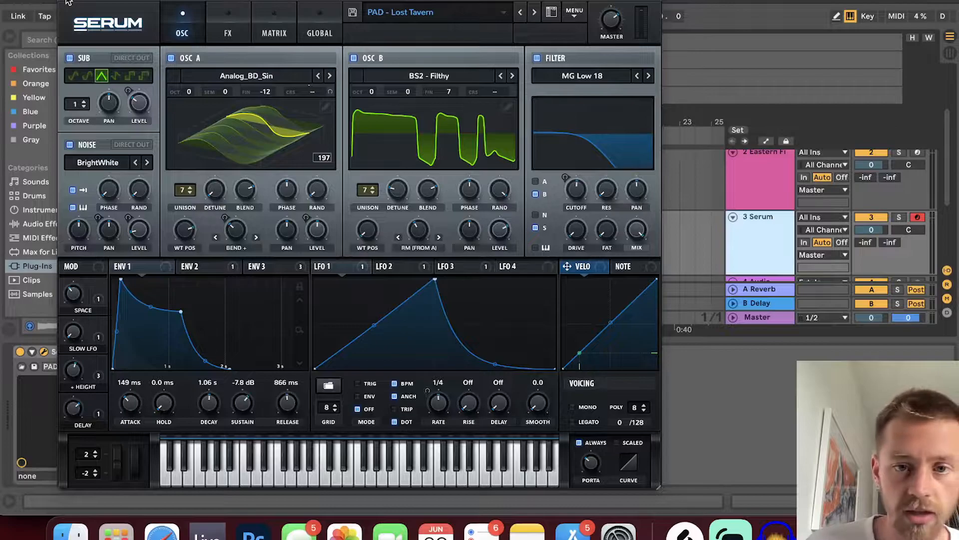
Step: Add a Utility audio effect to the Eastern Fifth track and show the automation lanes
left_click(64, 3)
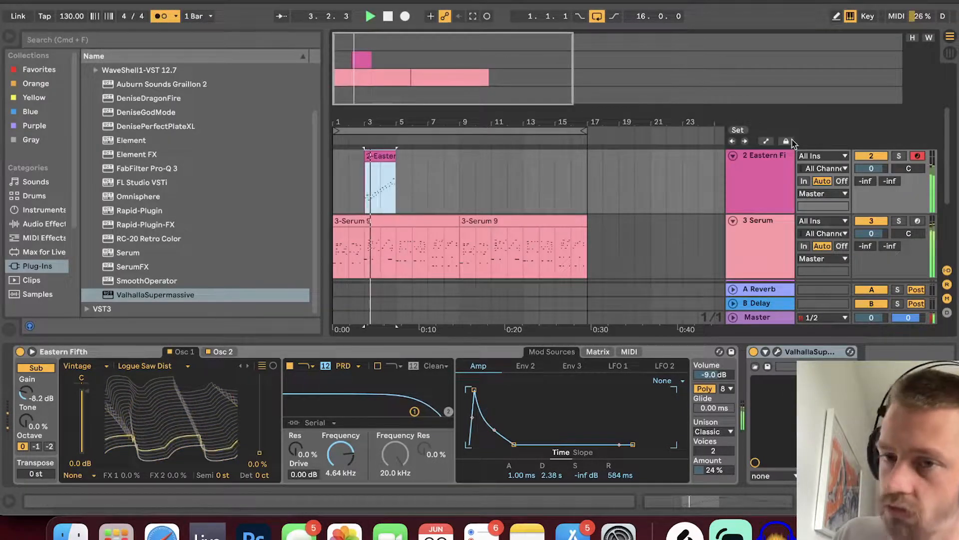
left_click(770, 180)
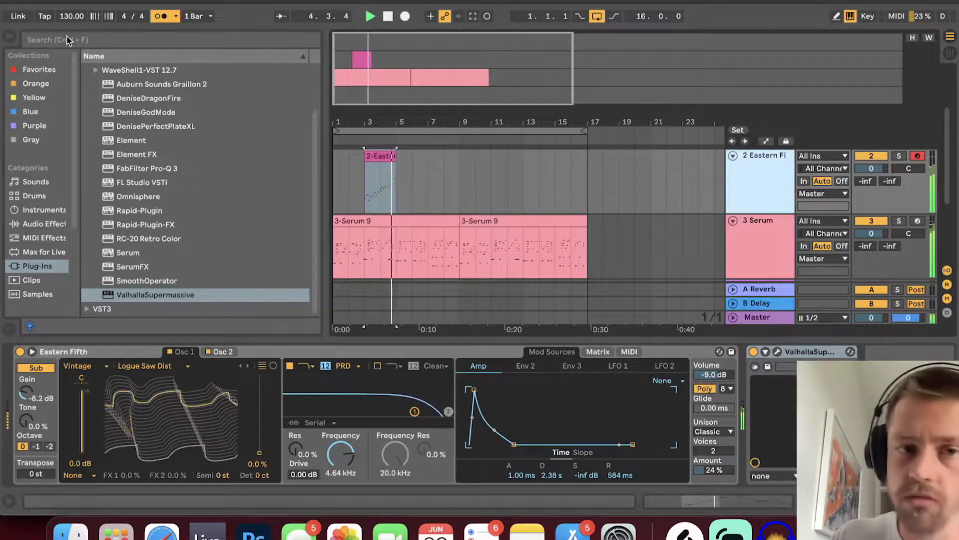
left_click(135, 42)
type("util")
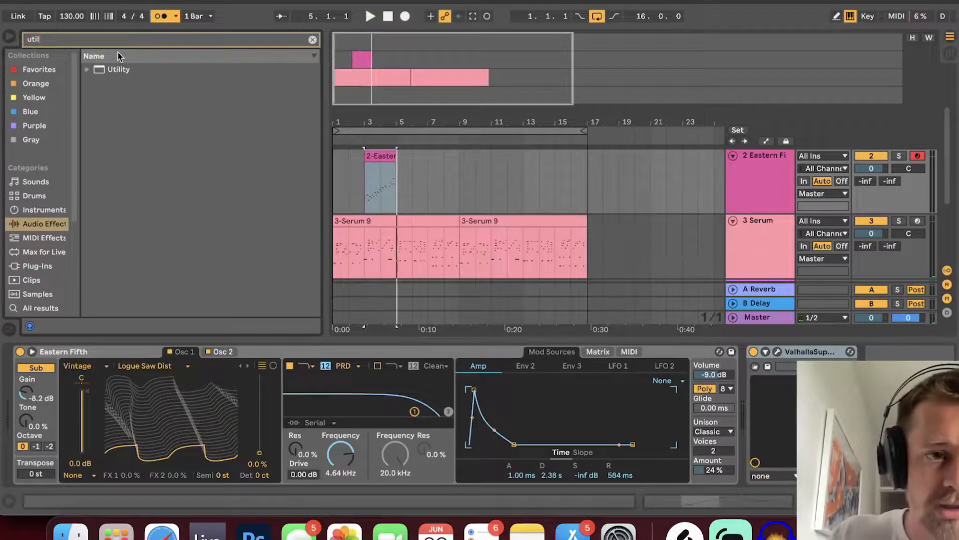
type("t")
key("BackSpace")
left_click_drag(831, 203, 831, 202)
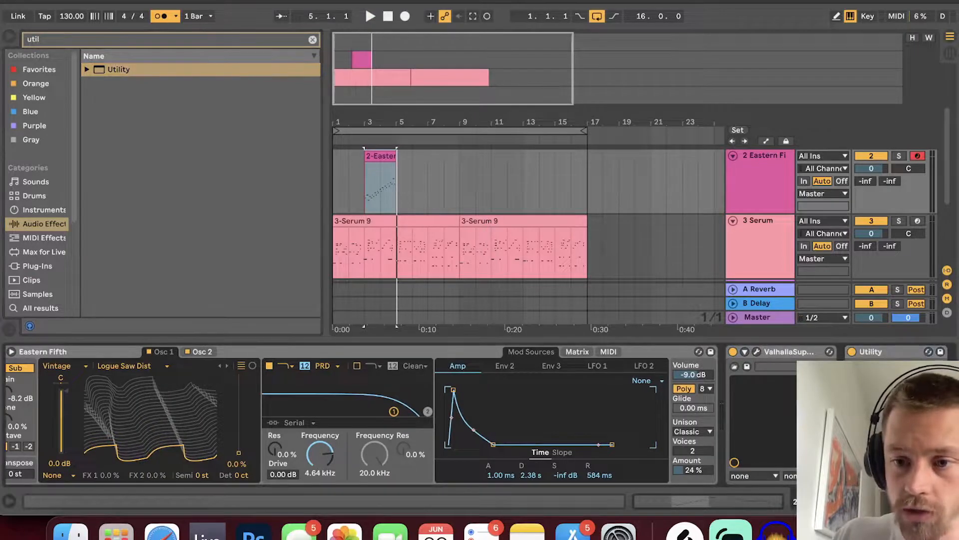
key("a")
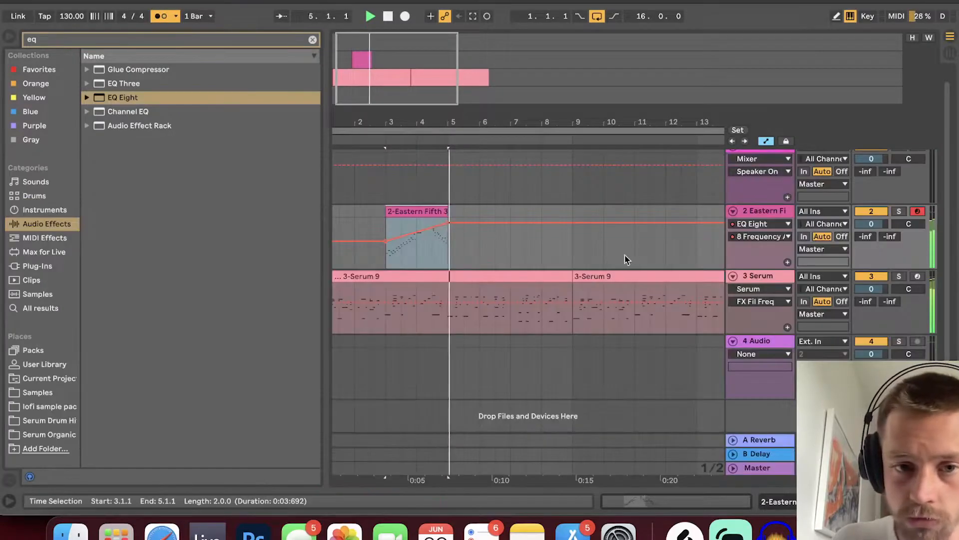
Step: Duplicate the Eastern Fifth track and select the short second clip on the original track
key("space")
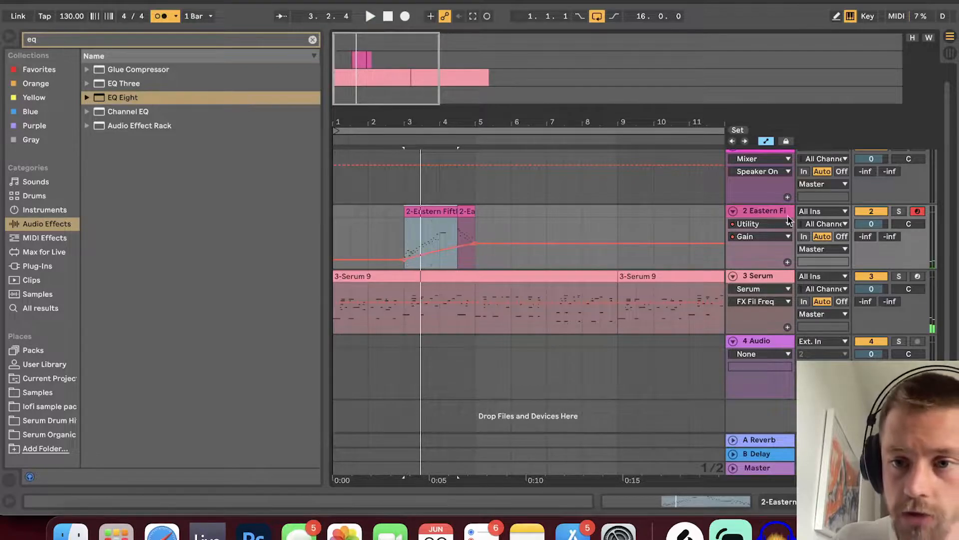
key("super+z")
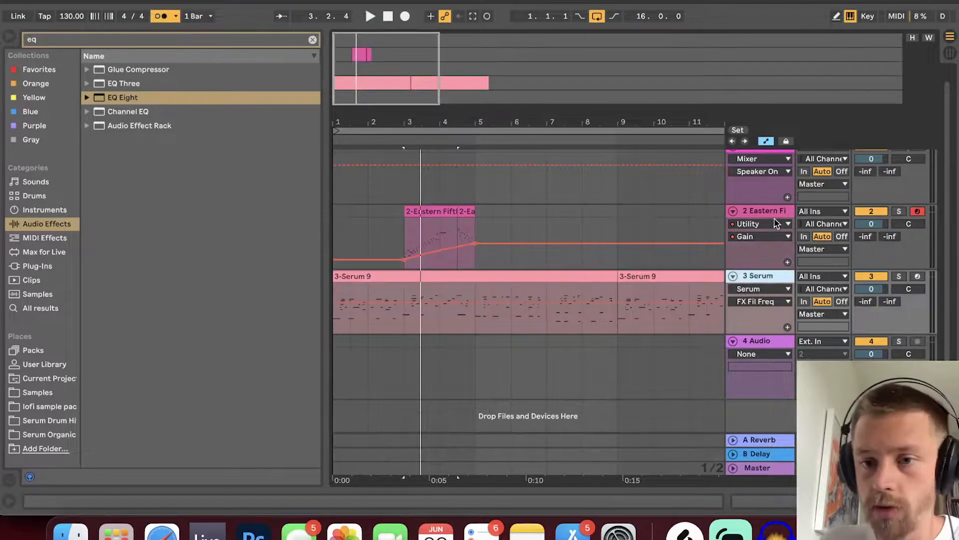
left_click(770, 212)
key("super+d")
left_click(466, 212)
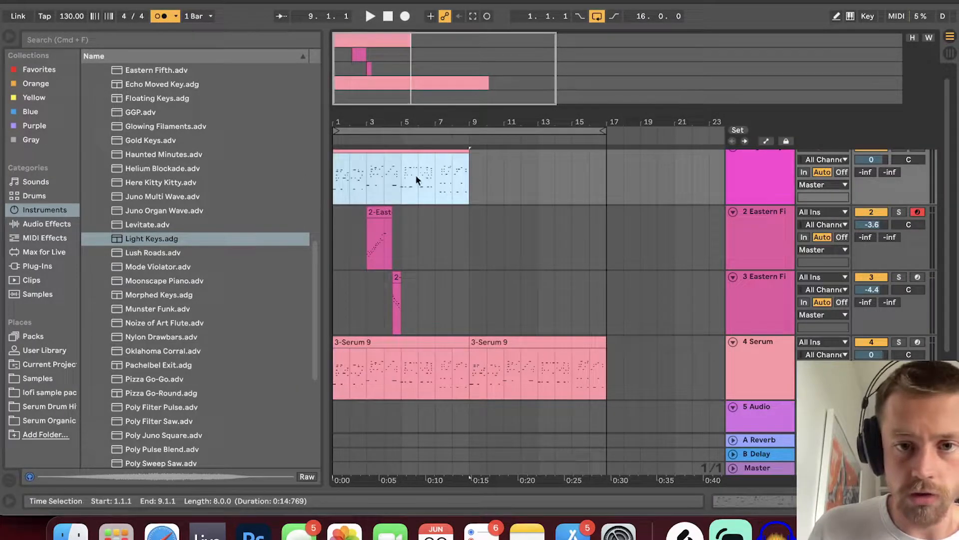
Step: Open the 3-Serum 9 clip on the Light Keys track for note editing and lengthen its notes
double_click(415, 175)
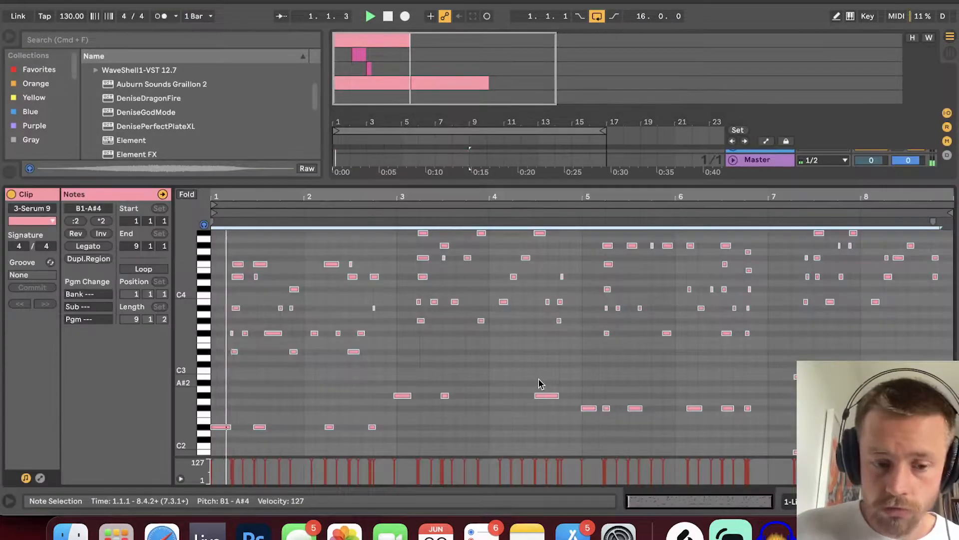
key("super+j")
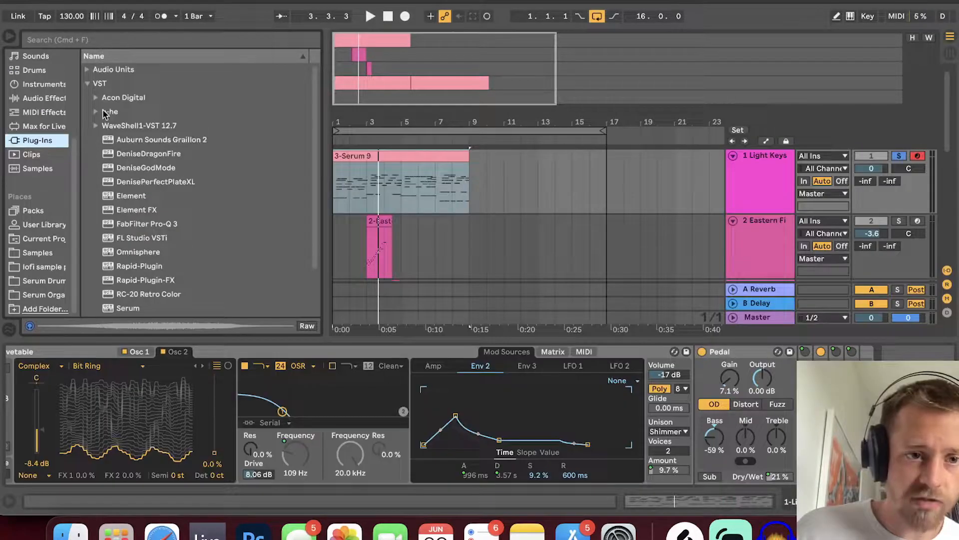
Step: Load Auburn Sounds Graillon 2 onto the Light Keys track and set its pitch correction to 100%
left_click(103, 110)
left_click(96, 112)
scroll(122, 152, "down", 4)
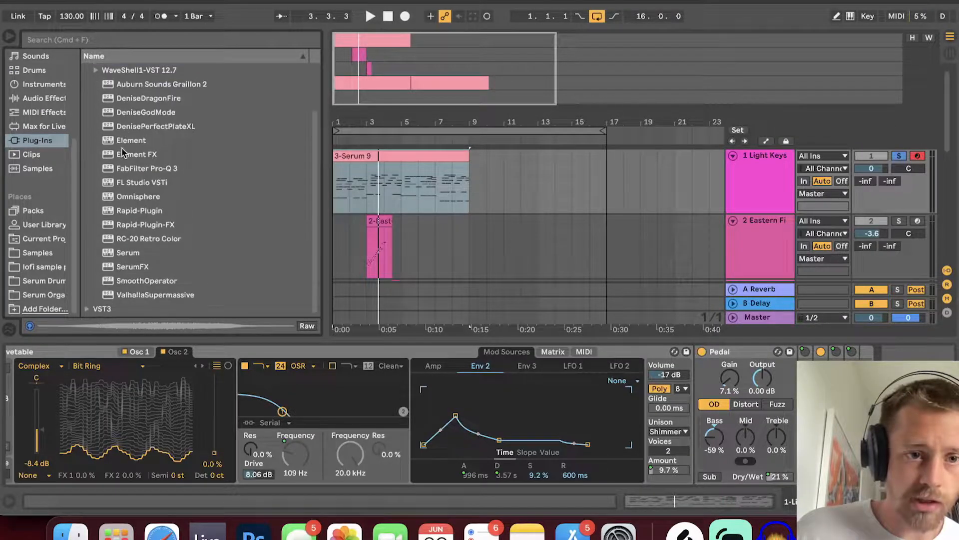
double_click(160, 83)
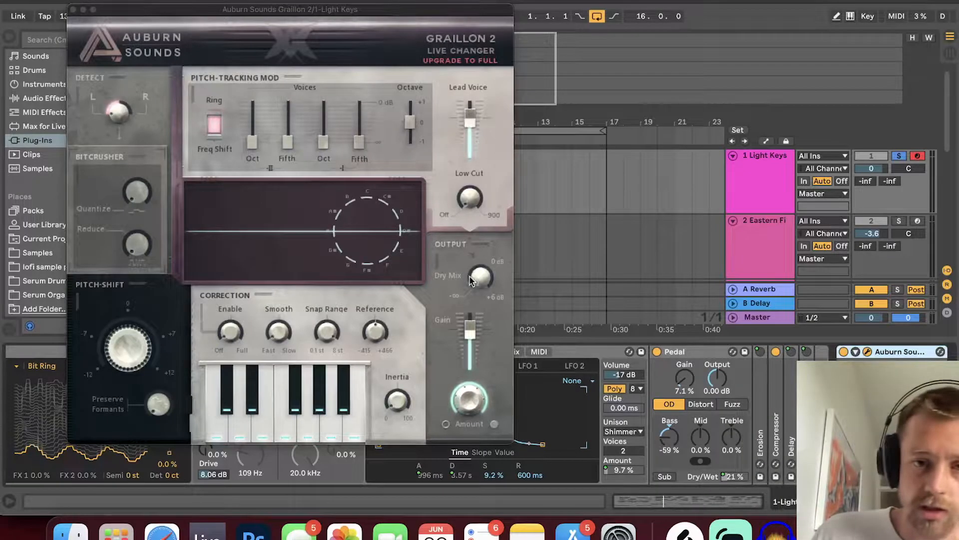
left_click(469, 203)
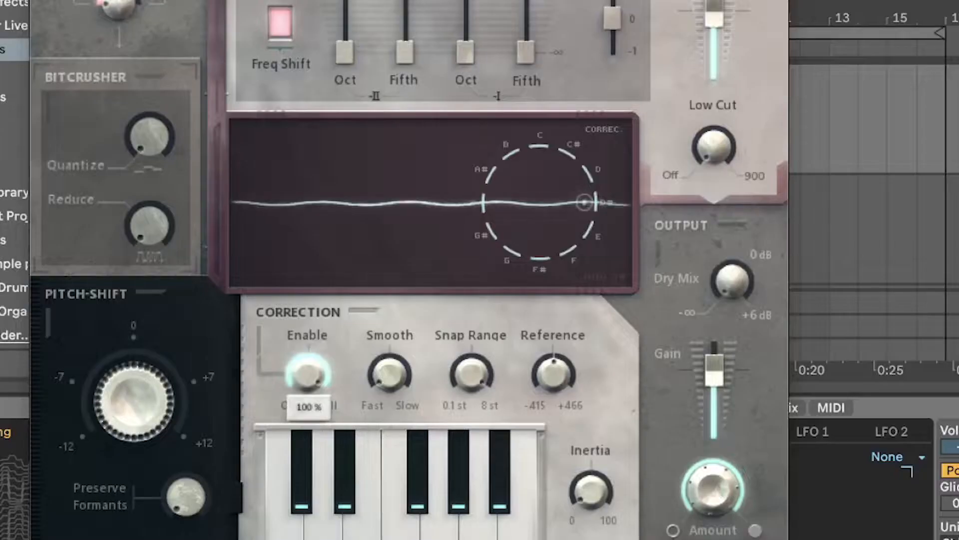
left_click_drag(290, 9, 349, 23)
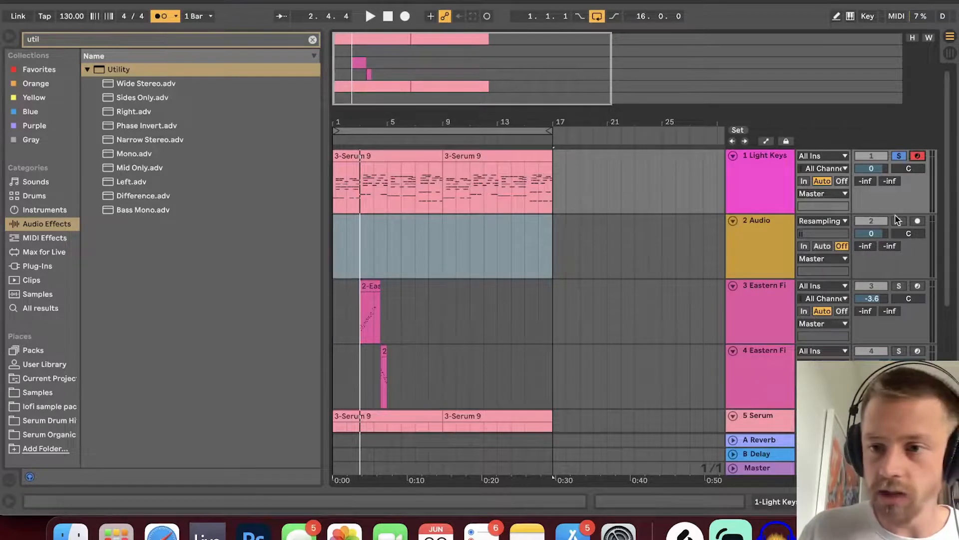
Step: Arm the 2 Audio track for resampling and cut its reversed audio clip into separate sections
left_click(918, 221)
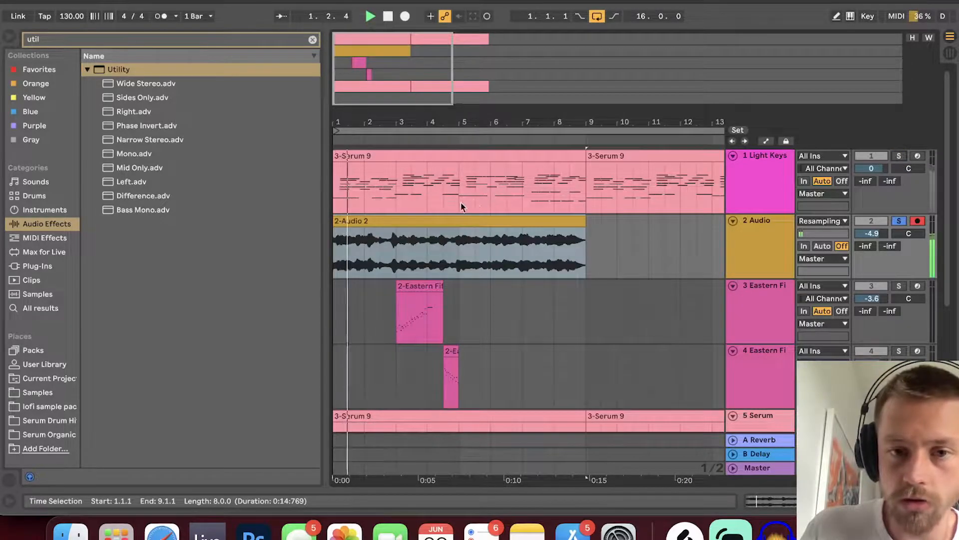
left_click(418, 220)
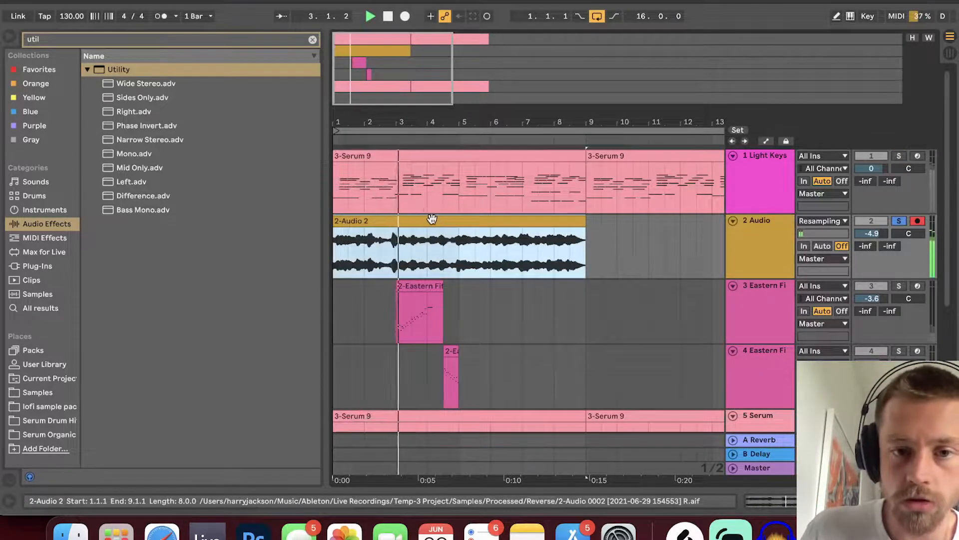
double_click(474, 221)
left_click(359, 220)
left_click(359, 220)
key("space")
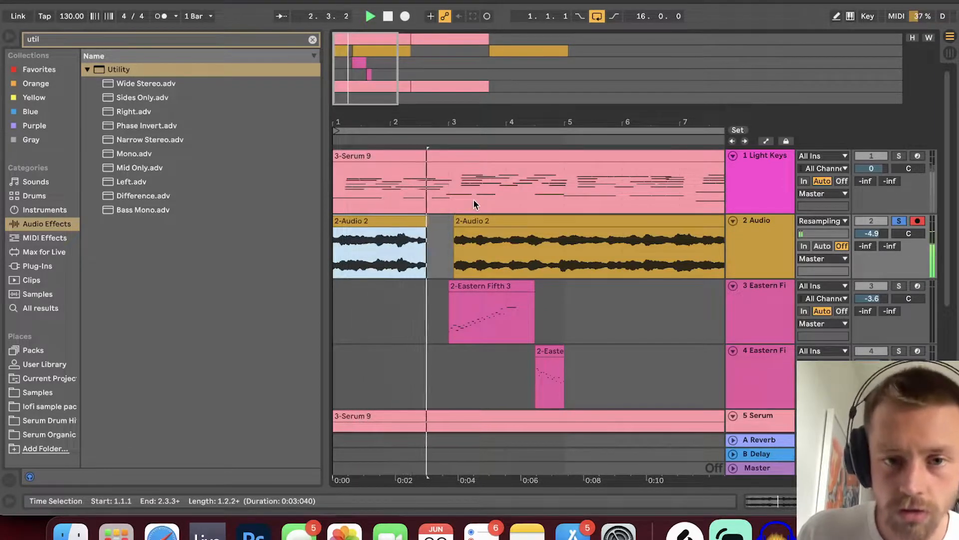
left_click_drag(429, 119, 394, 106)
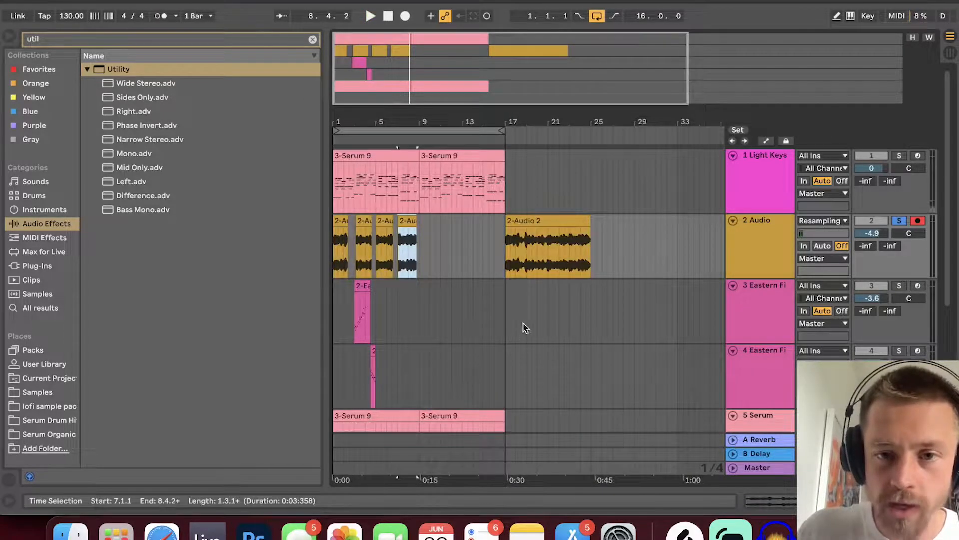
Step: Move the four cut-up audio clips on the 2 Audio track to bar 33
left_click(530, 250)
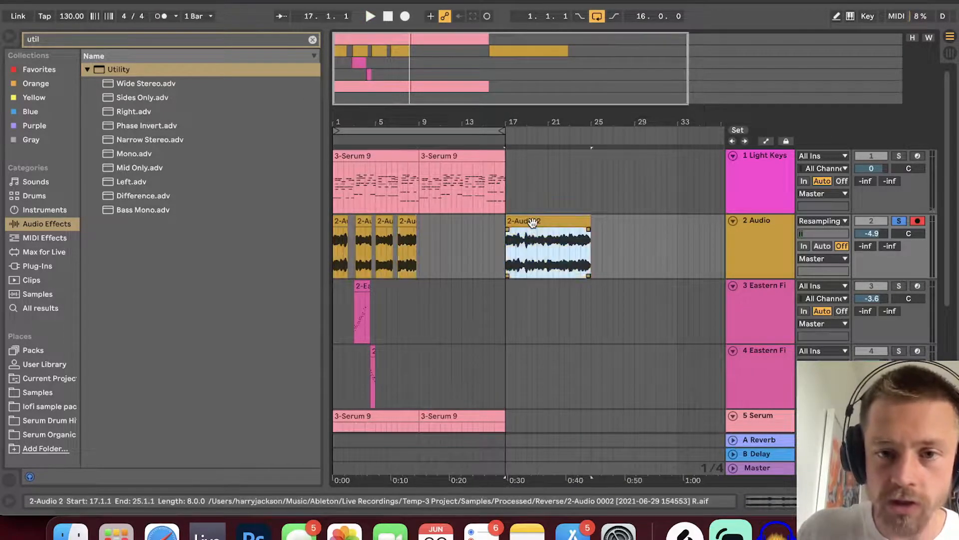
left_click(407, 247)
left_click(338, 222, "shift")
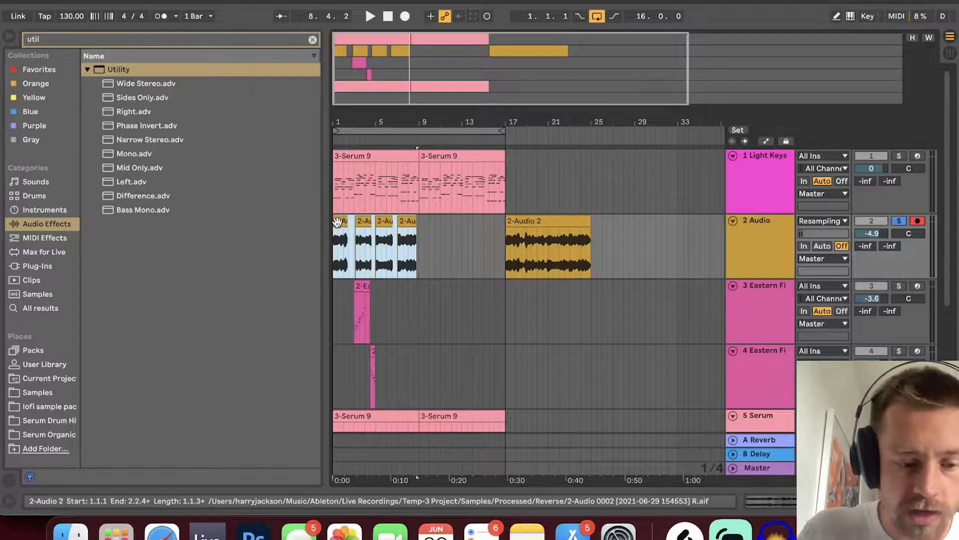
left_click_drag(338, 220, 697, 245)
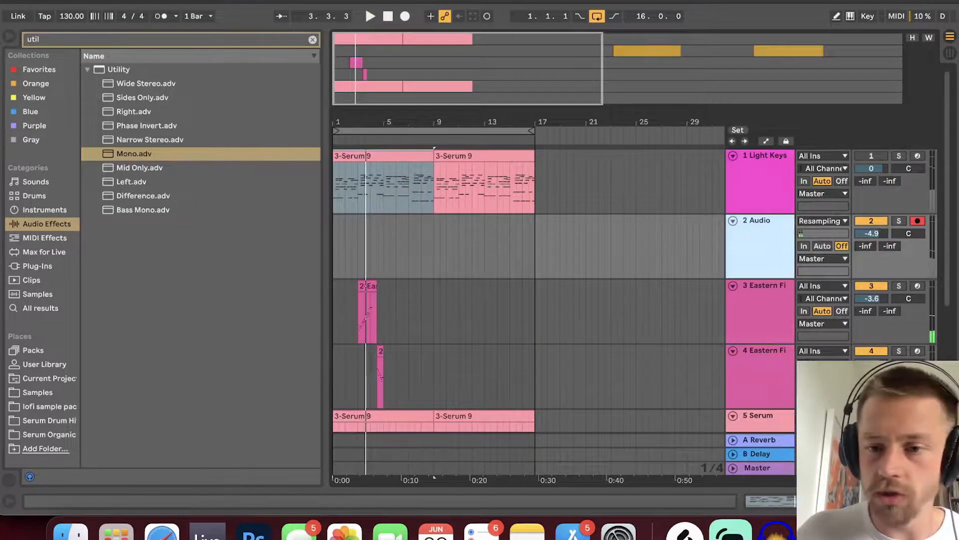
Step: Select bars 1 to 9 on the 2 Audio track and lower the volume of the 3 Cutup 2 track
scroll(424, 200, "down", 5)
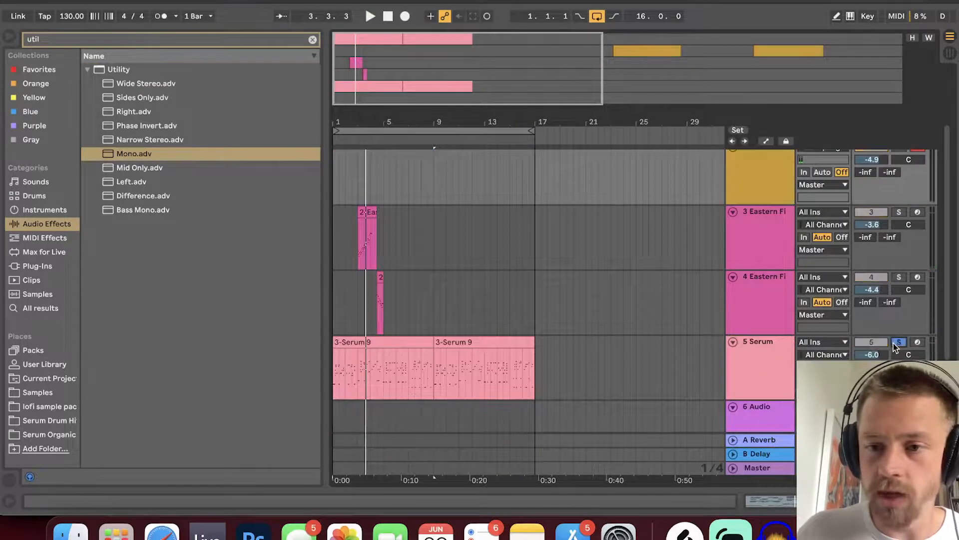
scroll(425, 199, "up", 5)
left_click(363, 232)
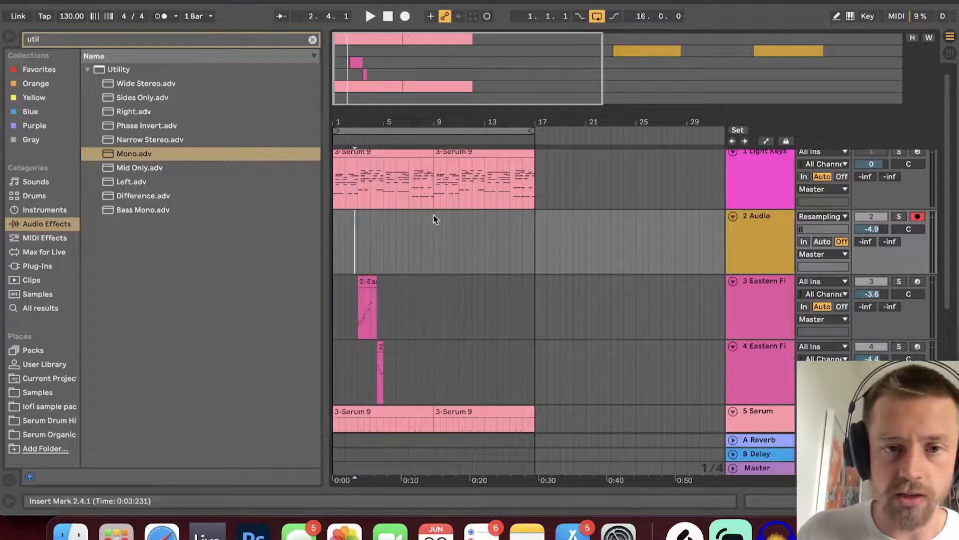
left_click_drag(434, 219, 264, 218)
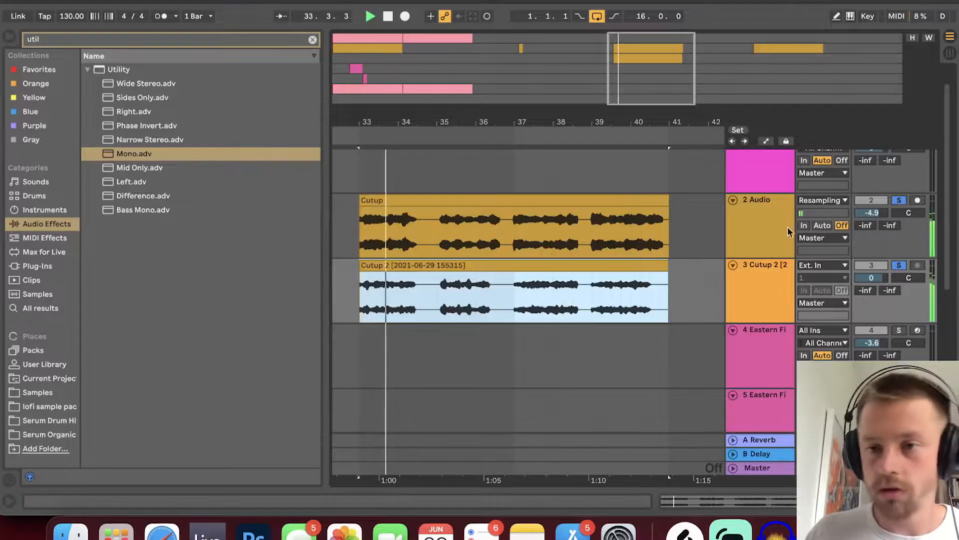
left_click_drag(881, 278, 882, 284)
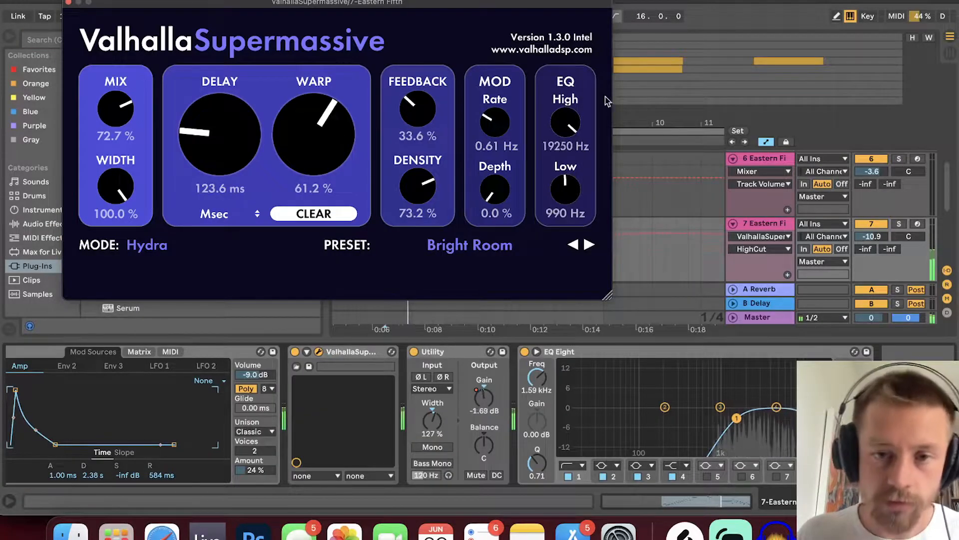
Step: Load the large reverb preset Ice Floe Nowhere To Go in ValhallaSupermassive on the 7 Eastern Fifth track
left_click(589, 244)
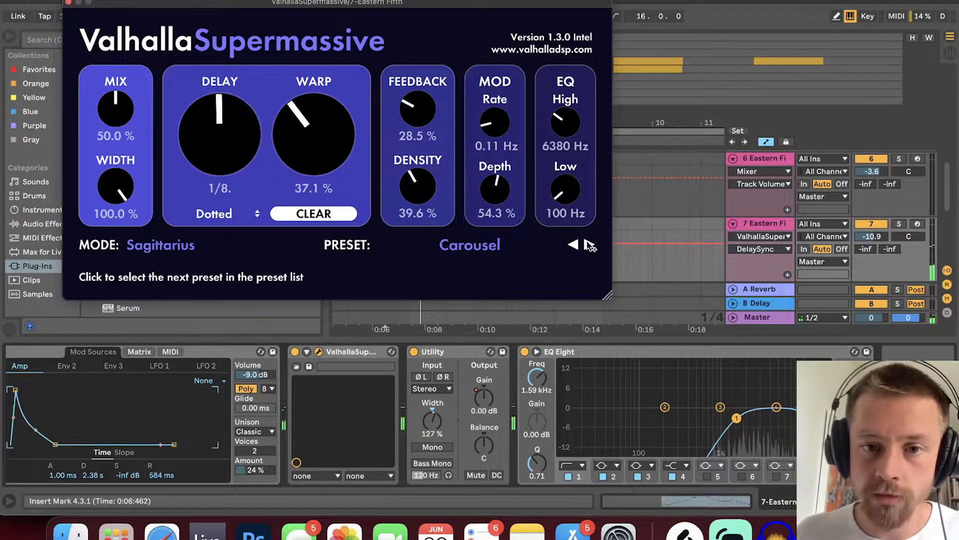
left_click(500, 248)
mouse_move(453, 395)
mouse_move(567, 378)
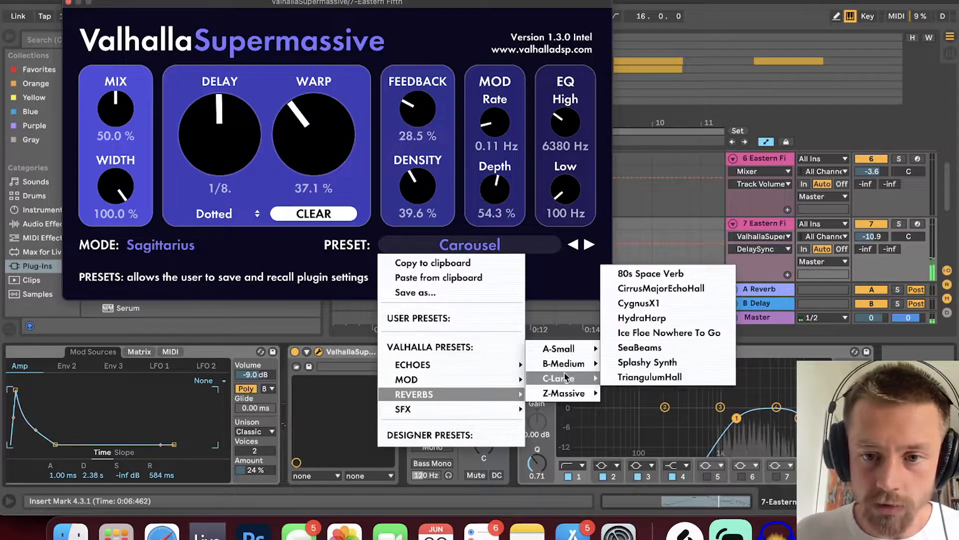
left_click(659, 332)
Step: Set the reverb's mix to 53.5%, low EQ to 960 Hz and delay to 246 ms, and close the plug-in window
left_click_drag(118, 112, 118, 106)
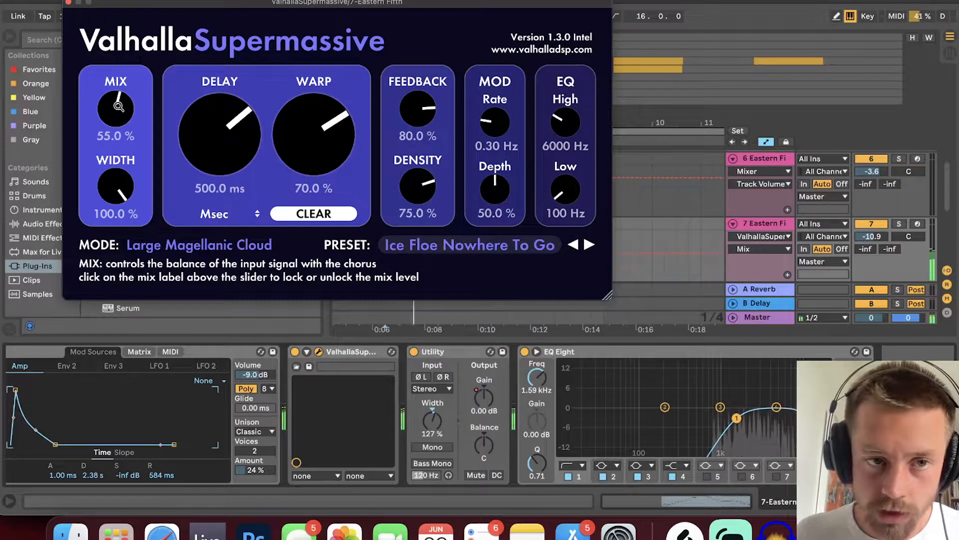
left_click_drag(568, 187, 580, 134)
left_click_drag(238, 134, 268, 122)
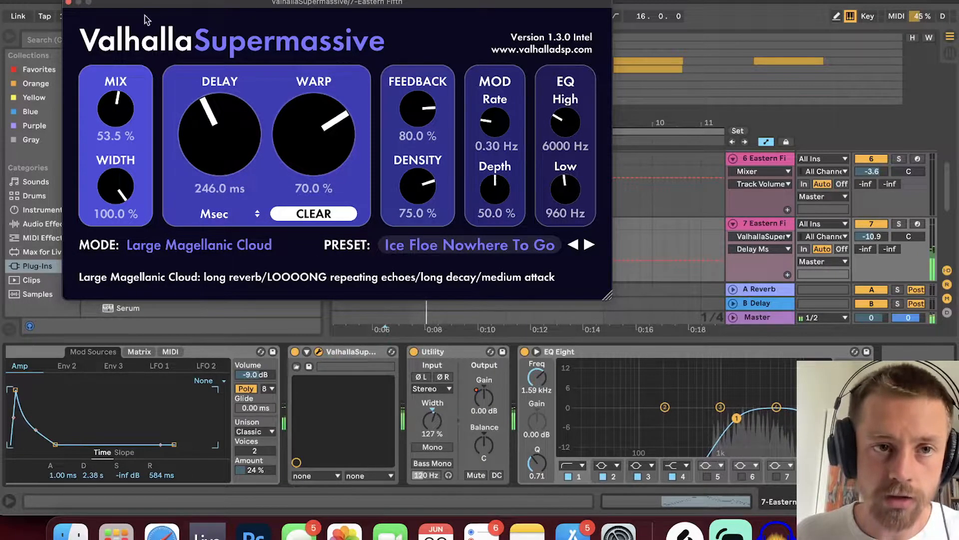
left_click(69, 3)
key("space")
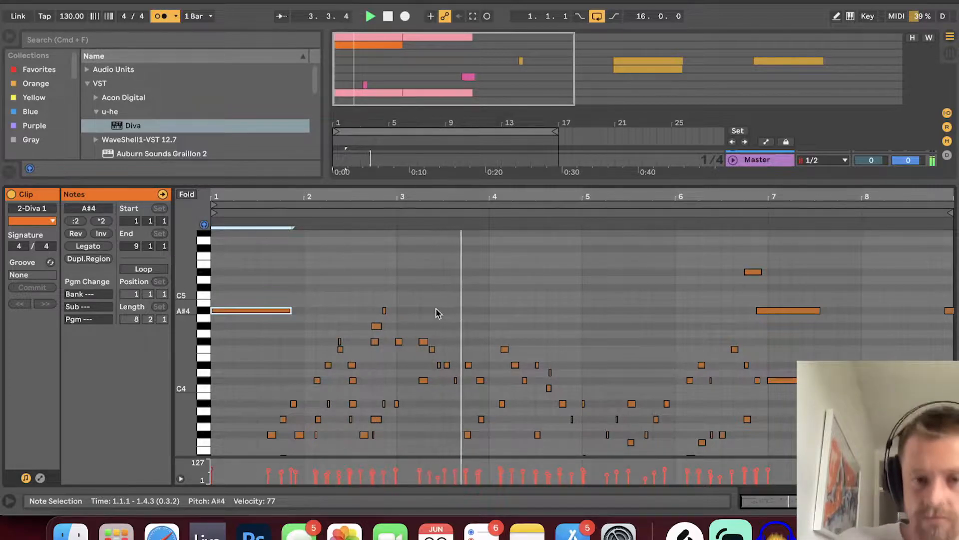
Step: Copy the whole 2-Diva 1 clip to bar 9 and play the arrangement from bar 1
left_click_drag(493, 199, 493, 215)
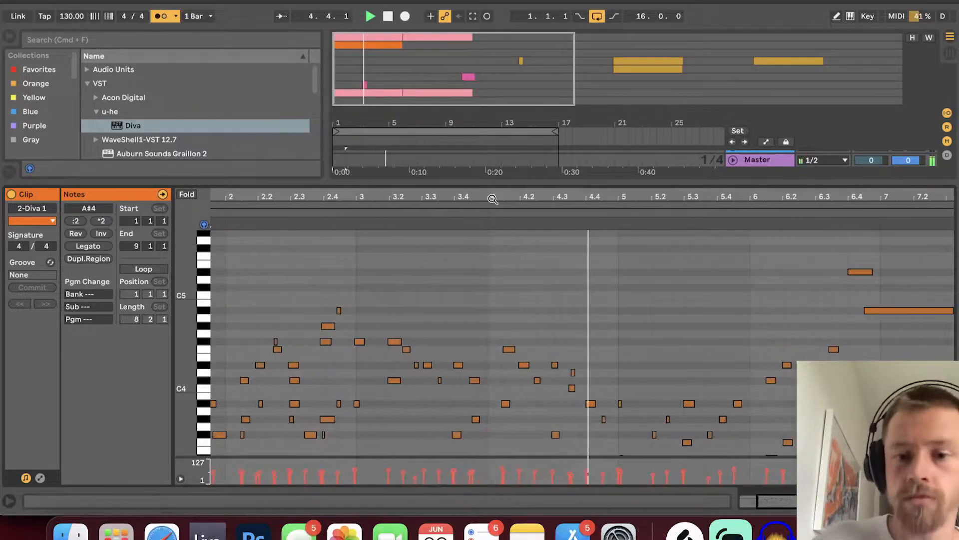
key("super+alt+l")
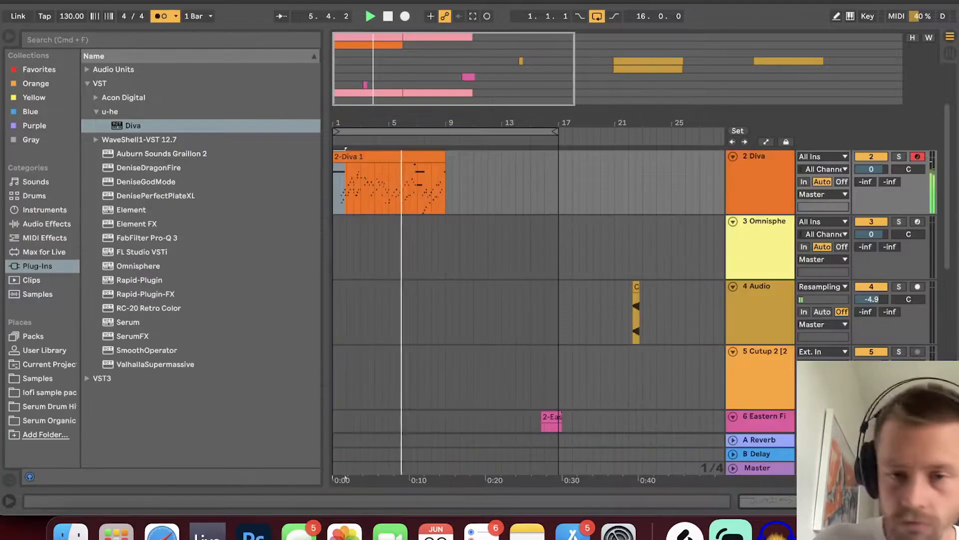
left_click(428, 158)
scroll(427, 160, "up", 2)
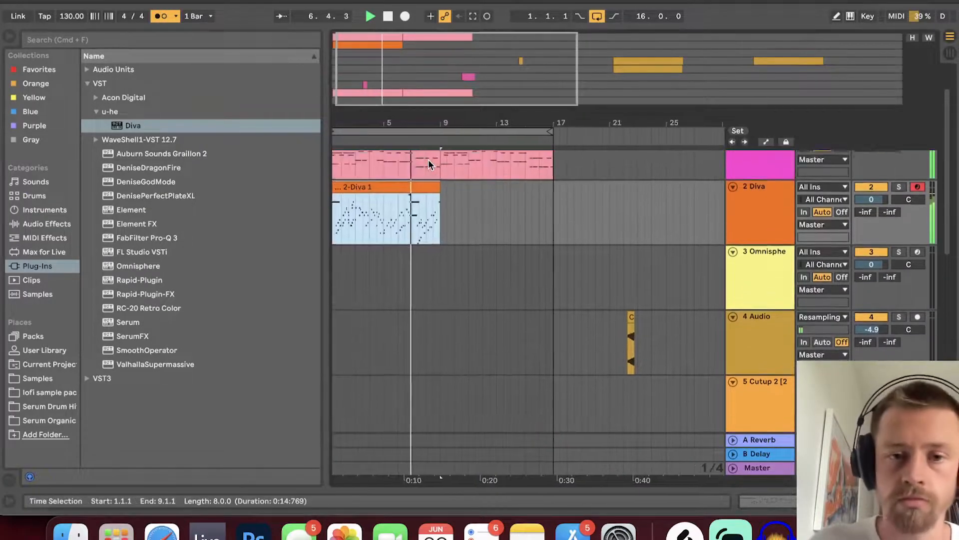
left_click_drag(382, 189, 489, 193)
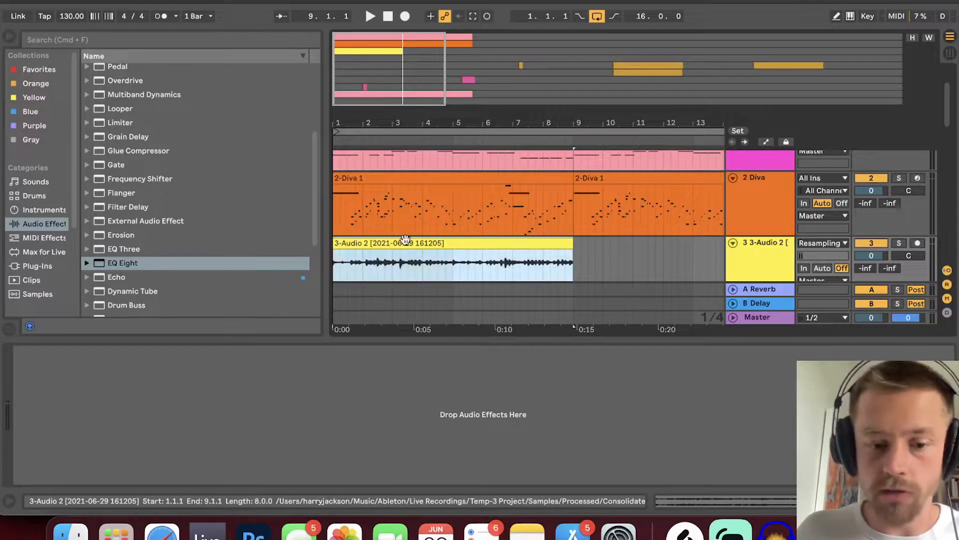
key("space")
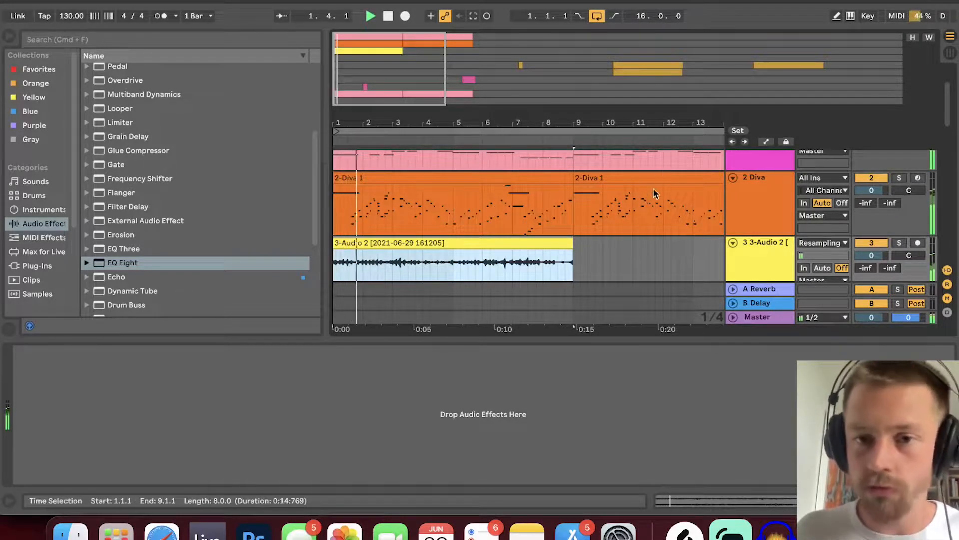
Step: Mute the 2 Diva track and select the clip on the 3-Audio 2 track during playback
left_click(464, 183)
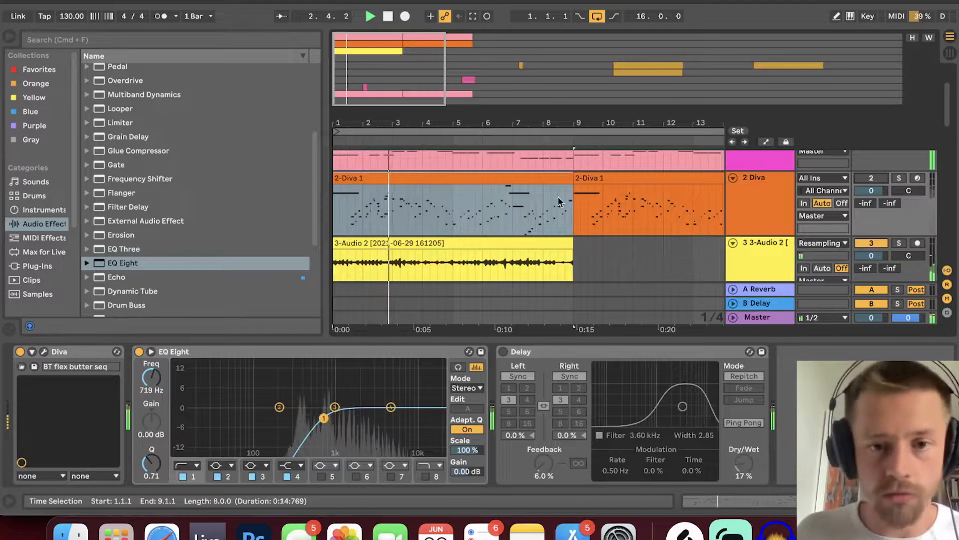
left_click_drag(420, 98, 420, 76)
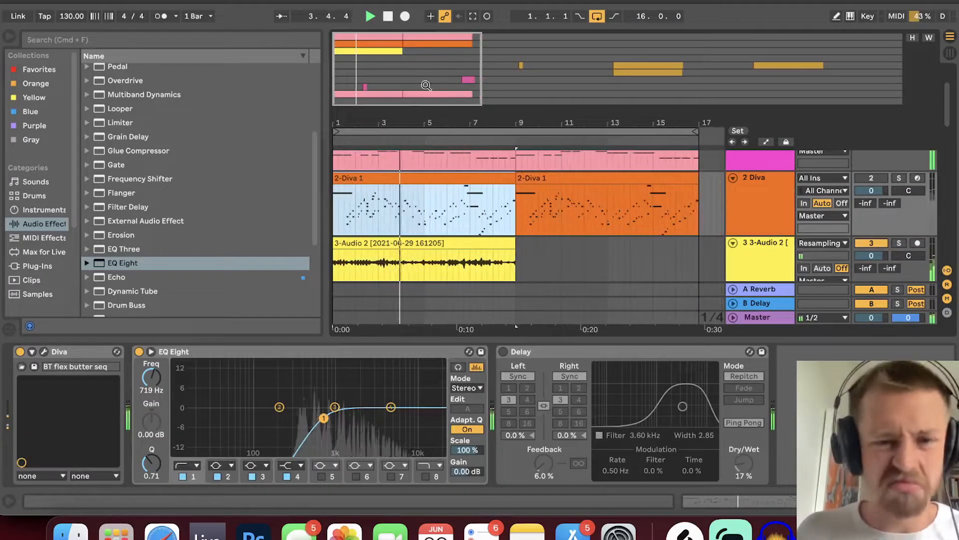
left_click(416, 244)
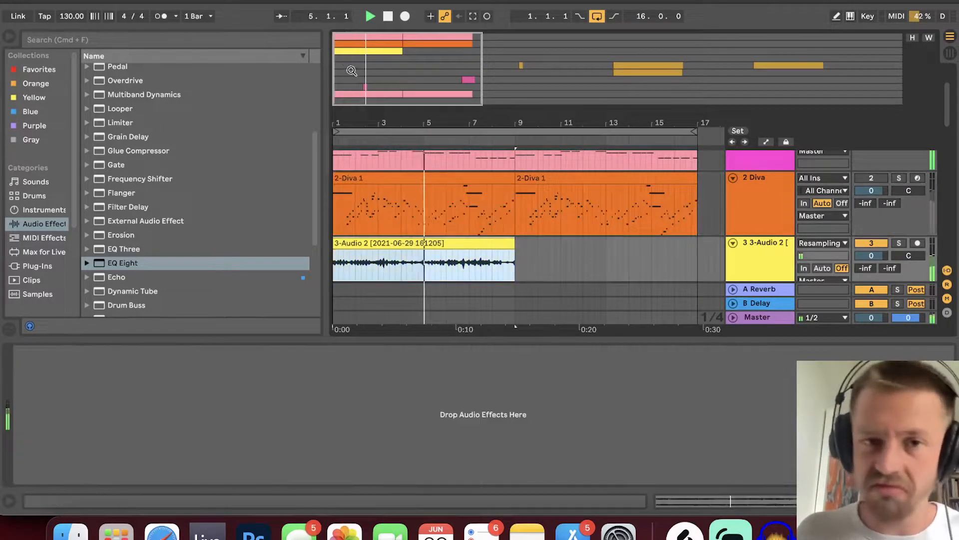
left_click_drag(372, 70, 320, 80)
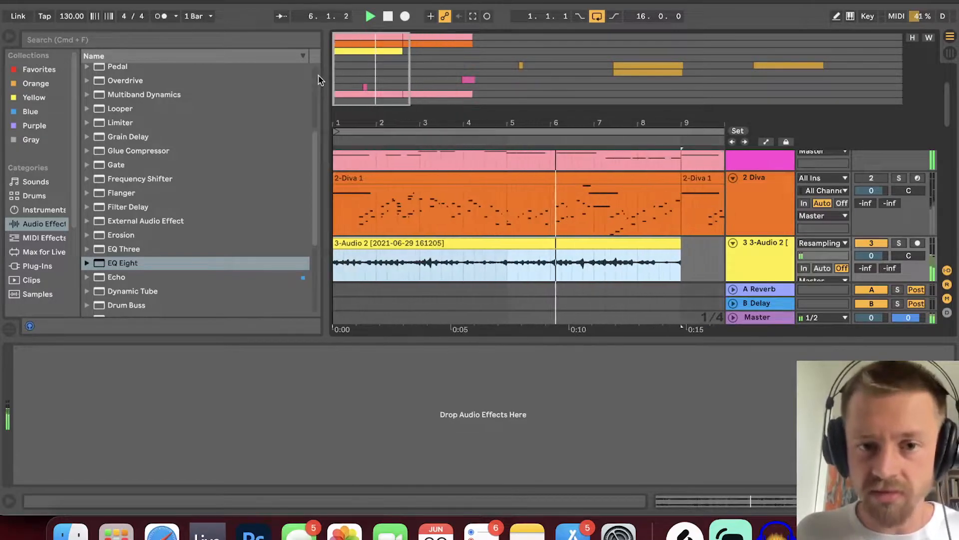
left_click_drag(367, 47, 363, 64)
Step: Split the yellow 3-Audio 2 clip at 2.3.1 and 3.3.1
left_click(390, 275)
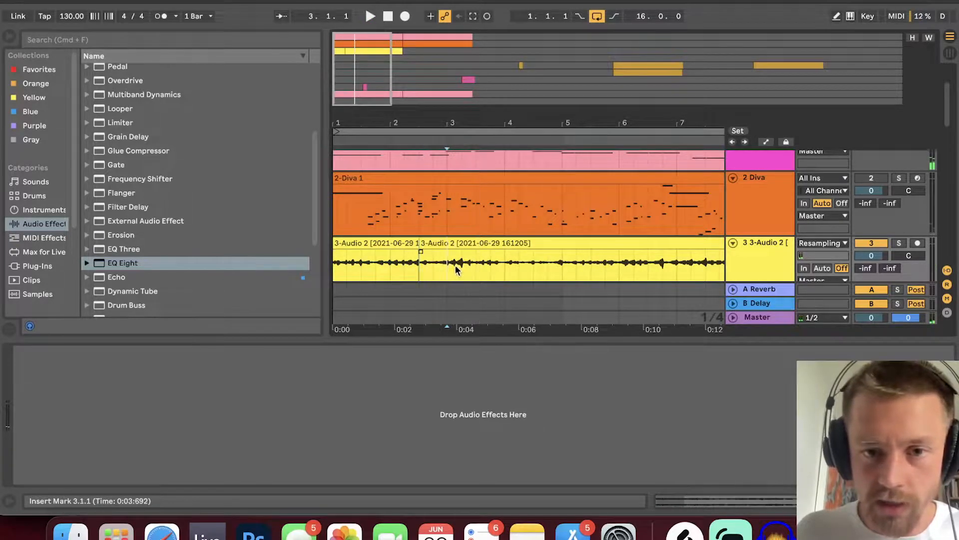
key("super+e")
key("Right")
key("Right")
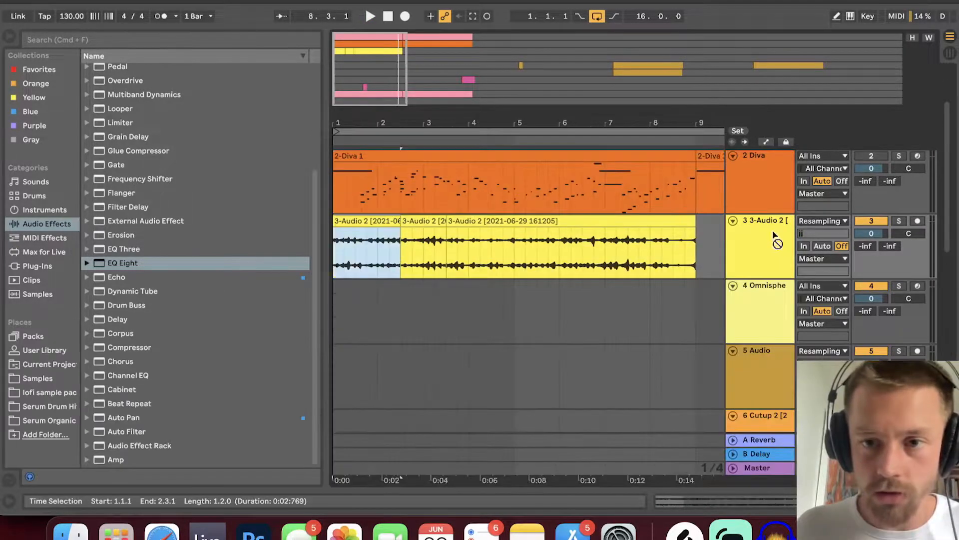
Step: Move the first 3-Audio 2 piece to 9.4.1 and the long remaining piece past bar 17
left_click_drag(773, 237, 712, 240)
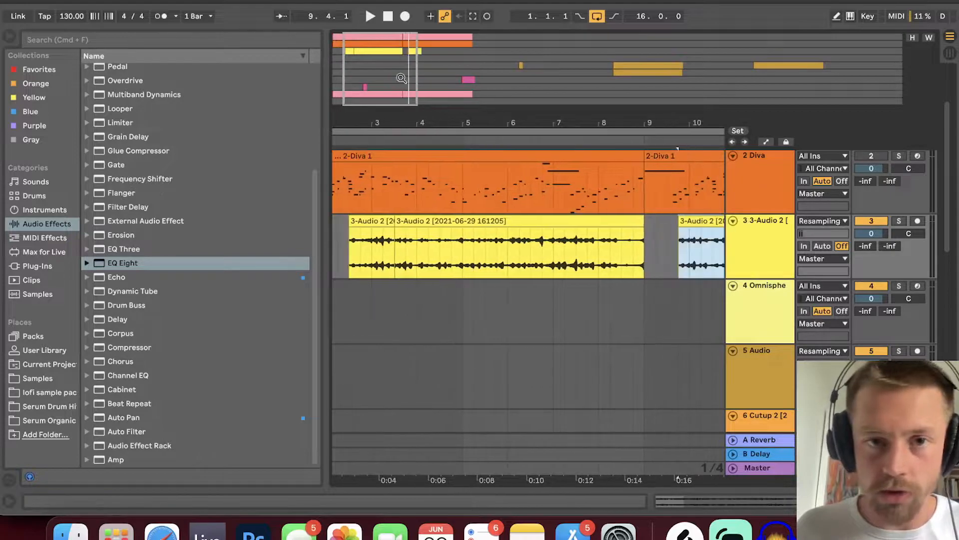
key("minus")
key("minus")
key("super+alt+b")
left_click_drag(109, 222, 490, 268)
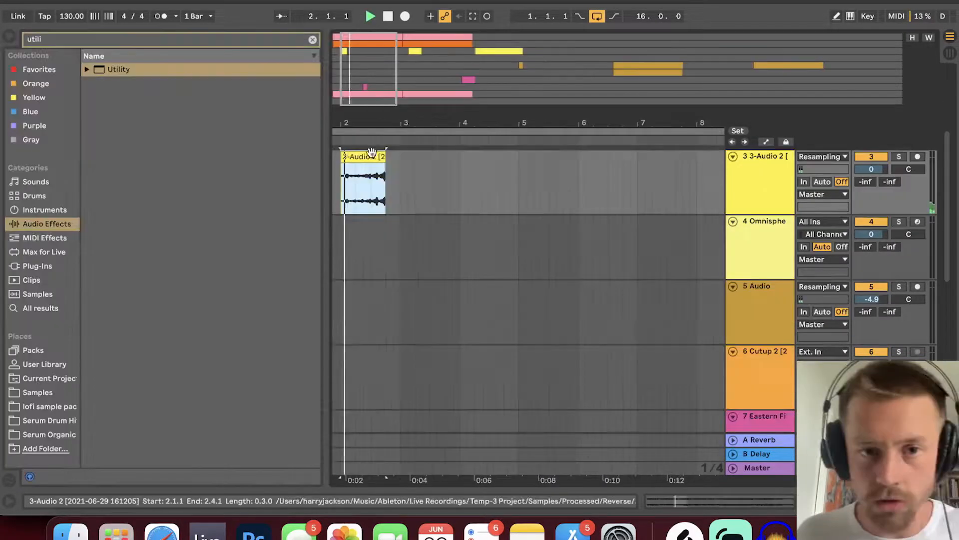
Step: Play the reversed 3-Audio 2 piece at bar 2 and search the audio effects for amp
key("space")
key("shift+Tab")
left_click(79, 39)
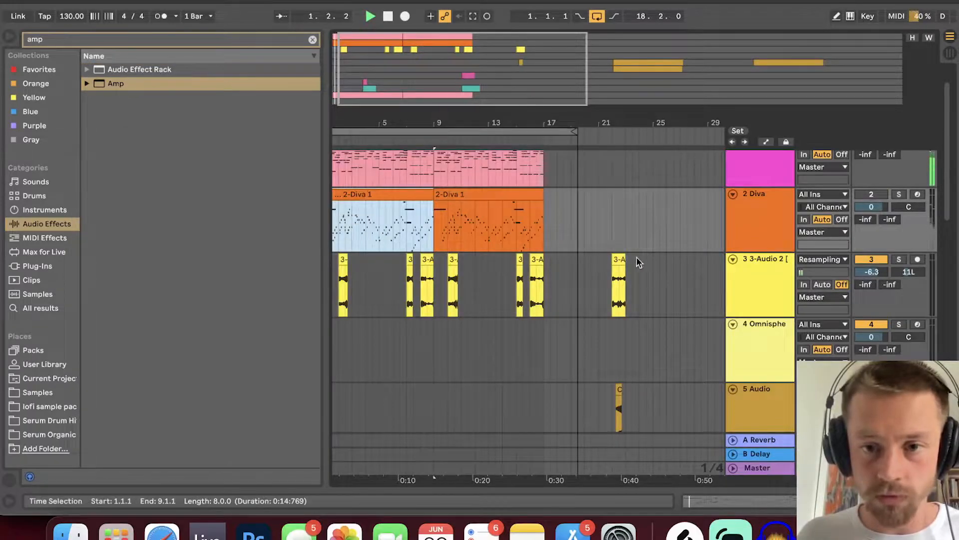
Step: Move the isolated clip near bar 22 on the 3-Audio 2 track to bar 4
left_click_drag(619, 259, 366, 287)
left_click(372, 289)
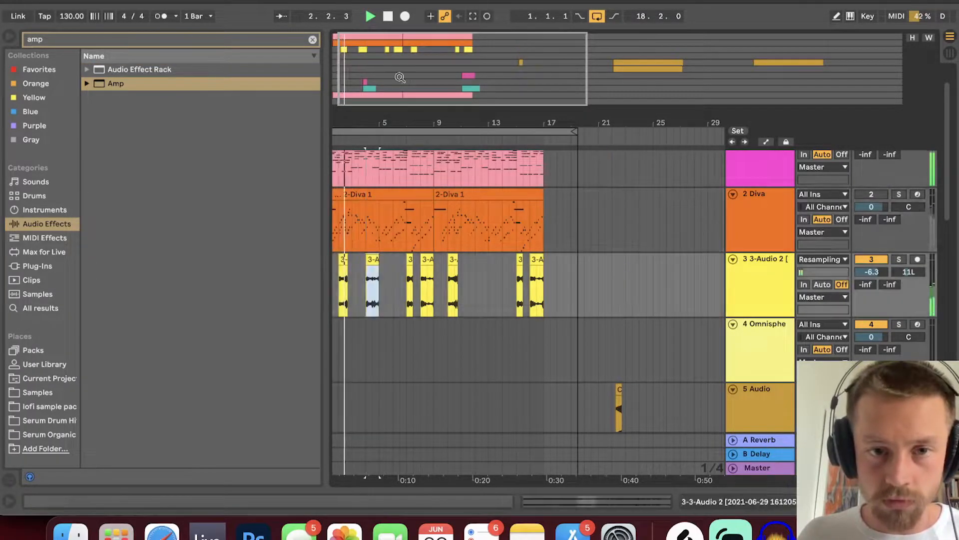
key("z")
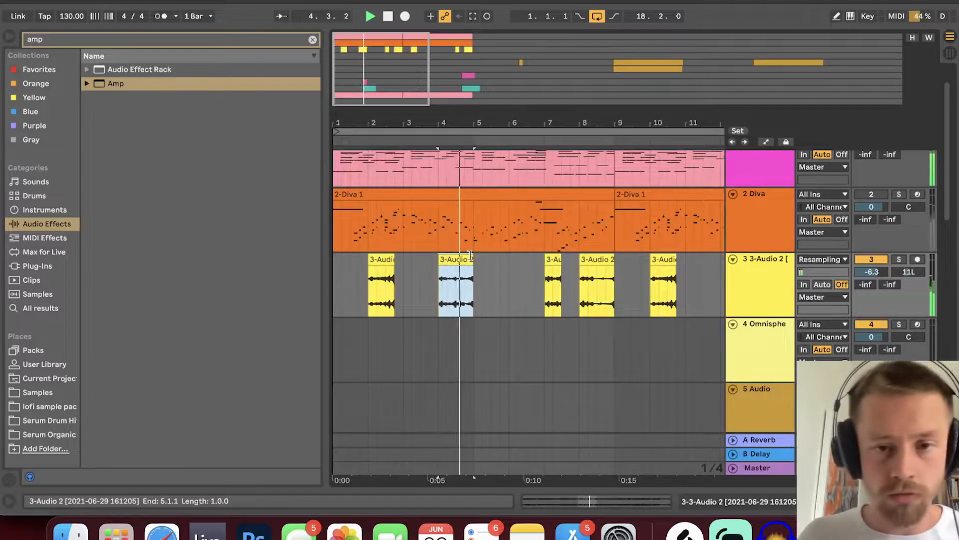
Step: Show the automation lanes and choose which device to automate on the 3-Audio 2 track
key("a")
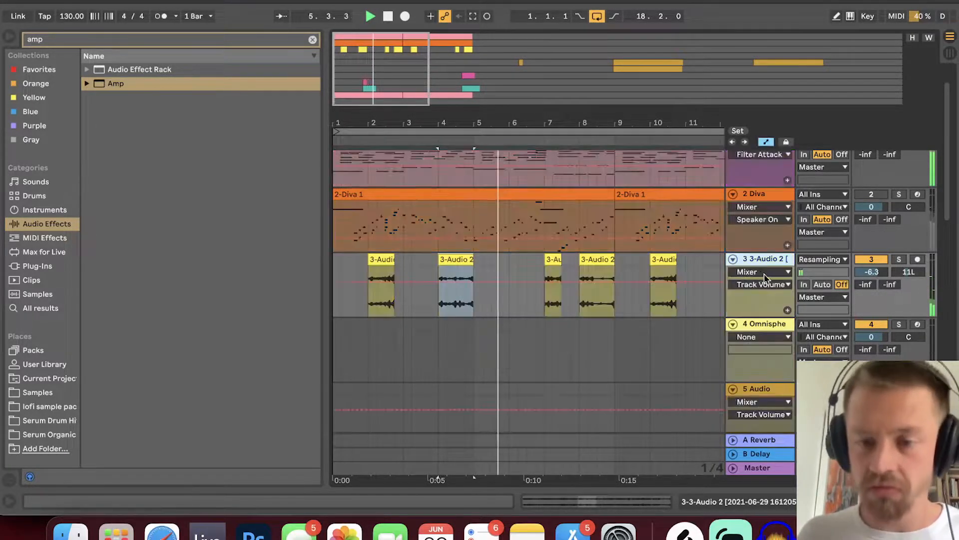
left_click(771, 272)
left_click(748, 294)
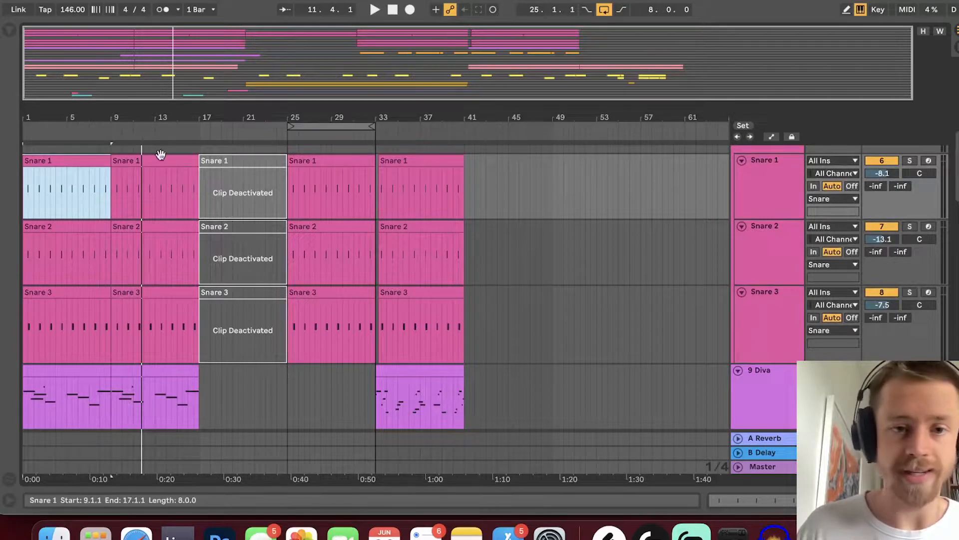
Step: Solo the Kick track in the trapper 290621 project and play its first clip from bar 1
scroll(128, 172, "down", 1)
scroll(150, 185, "up", 8)
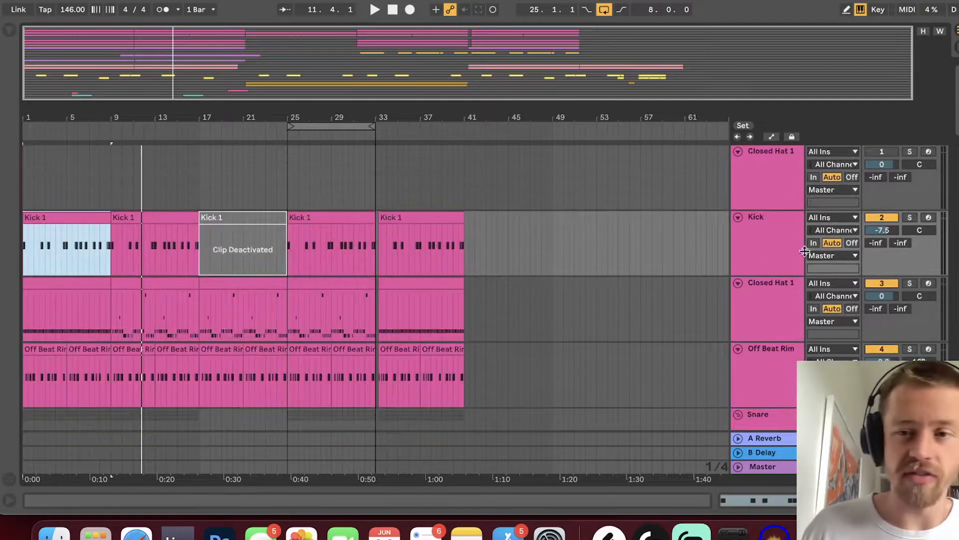
left_click(766, 241)
scroll(246, 266, "down", 2)
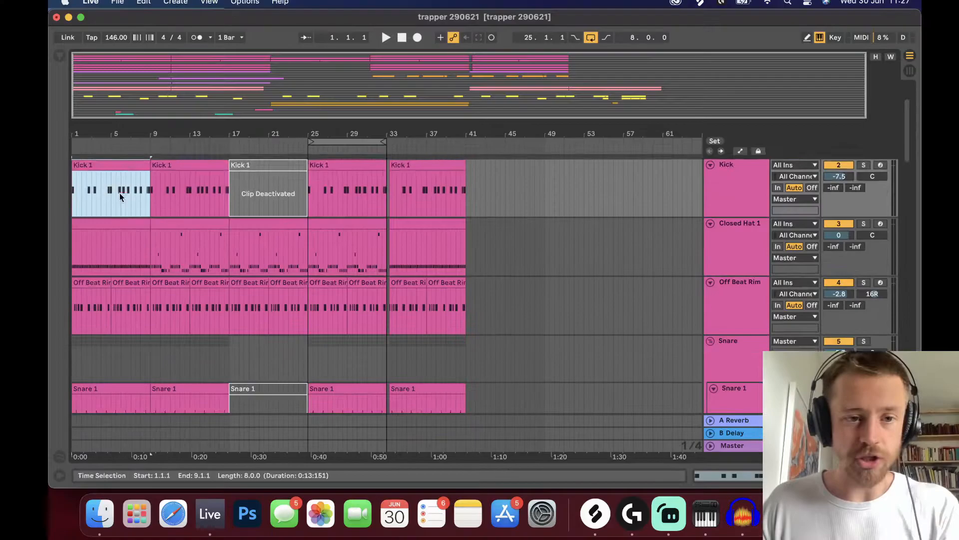
scroll(122, 196, "down", 2)
scroll(125, 234, "up", 2)
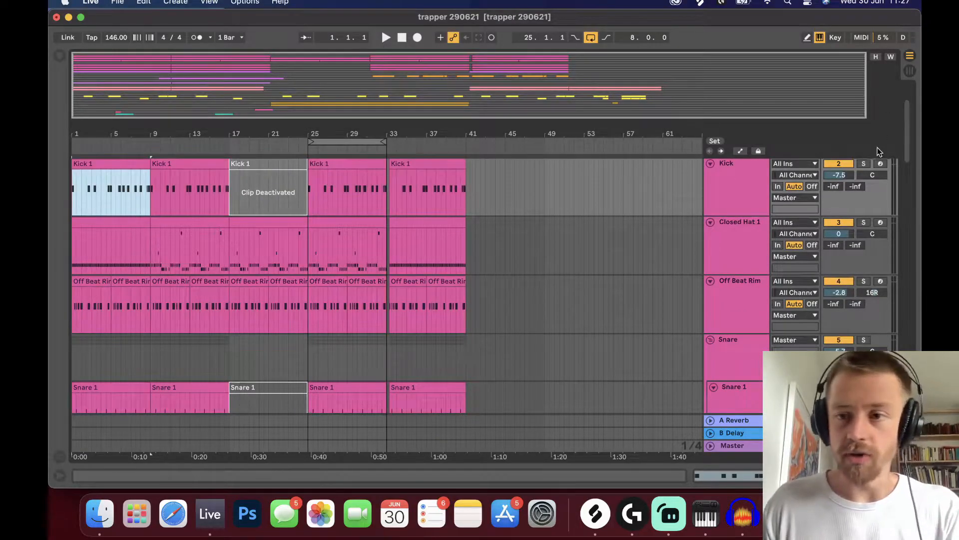
left_click(864, 163)
left_click(128, 164)
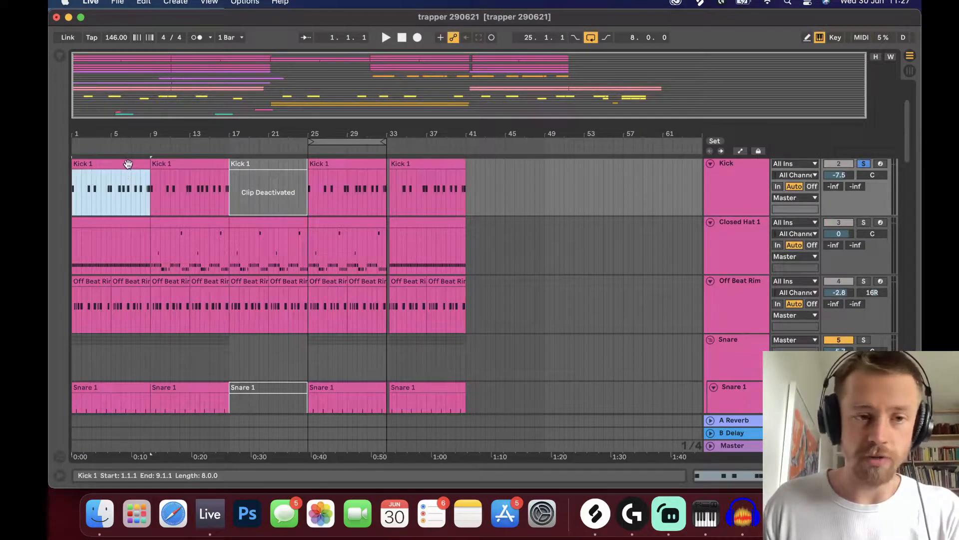
key("space")
Step: Solo the Closed Hat 1 track instead of the Kick and examine the notes in its first clip
left_click(864, 223)
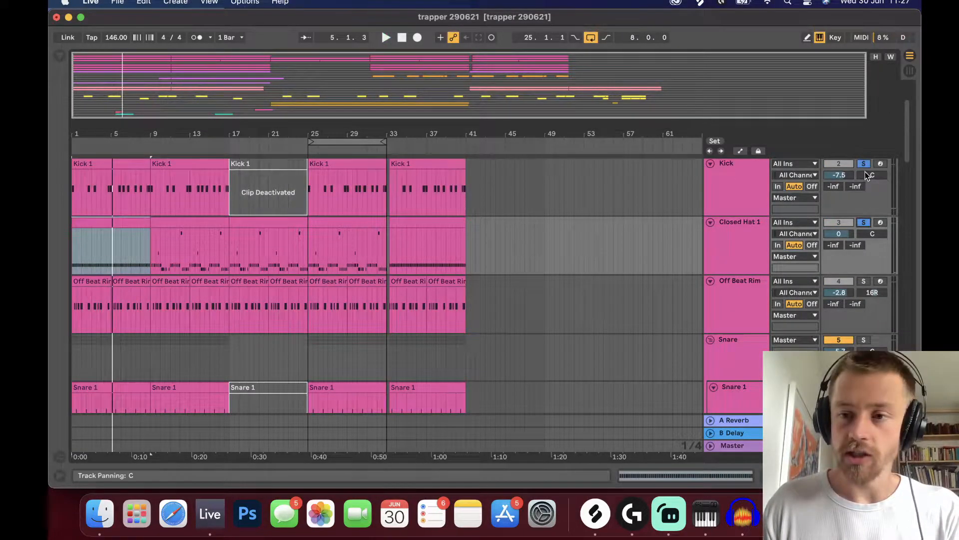
left_click(864, 163)
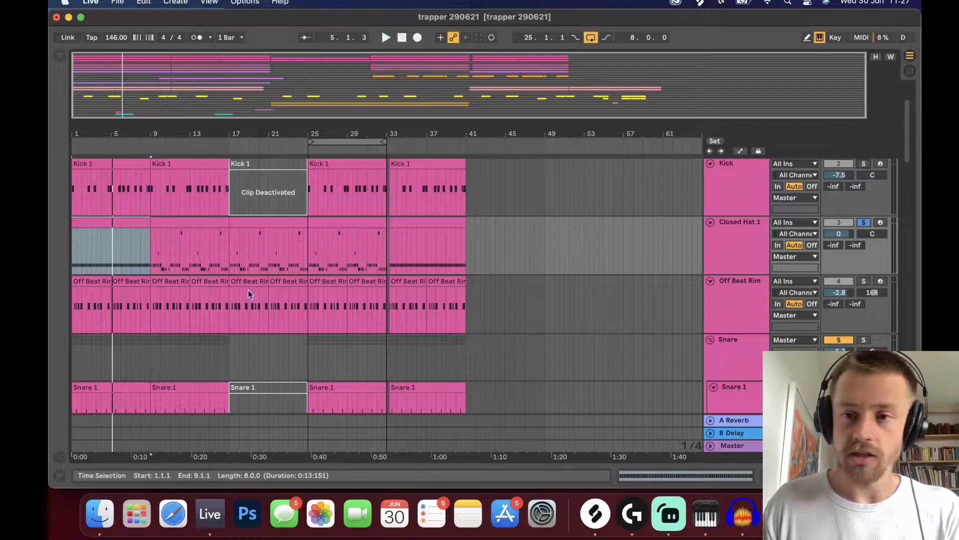
double_click(140, 223)
scroll(501, 335, "down", 5)
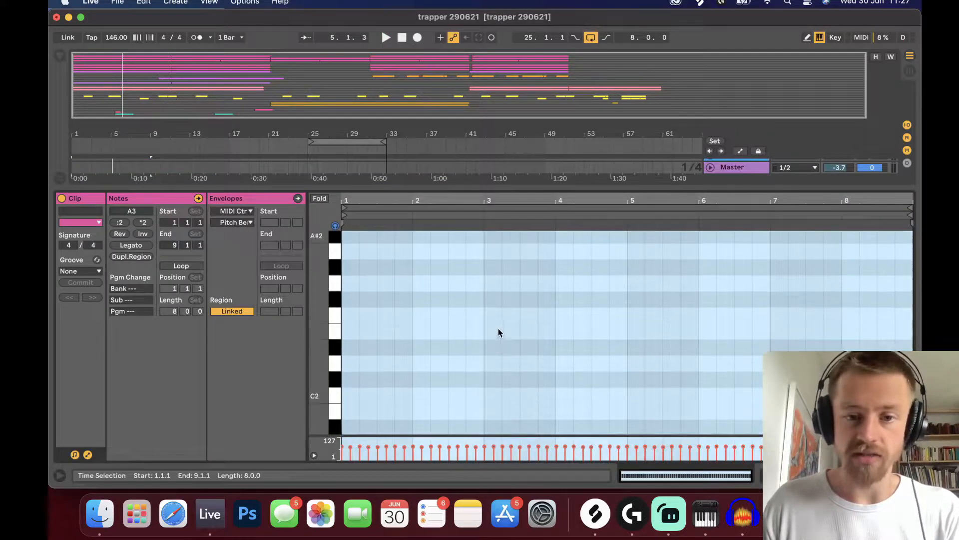
scroll(499, 330, "up", 10)
left_click(95, 274)
key("Escape")
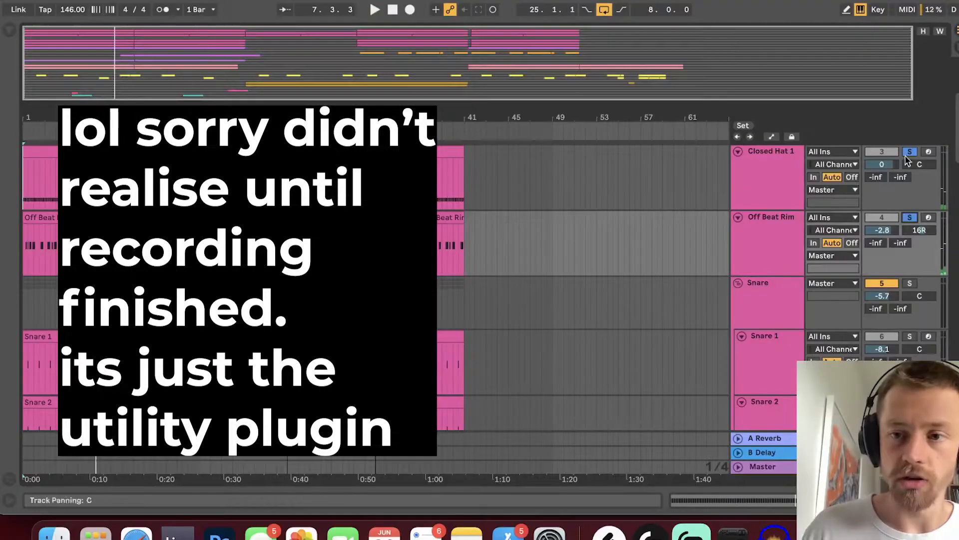
Step: Examine the Saturator, Frequency Shifter and Smack Attack devices on the Snare 1 track
scroll(7, 277, "down", 3)
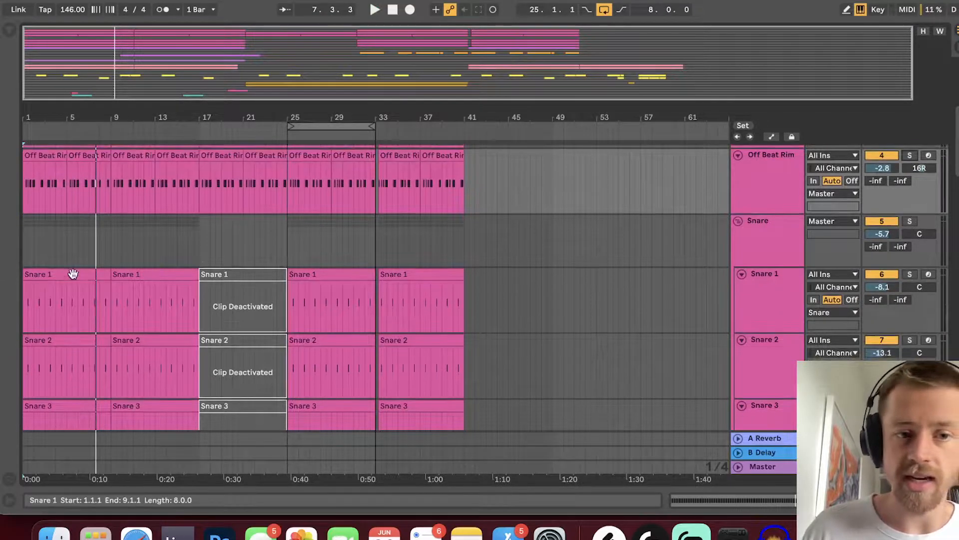
left_click(774, 257)
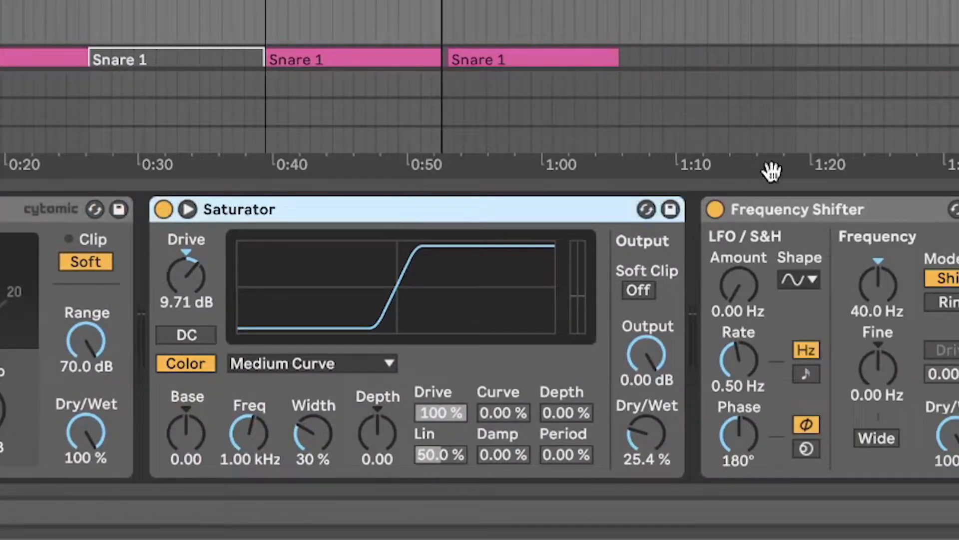
left_click(777, 206)
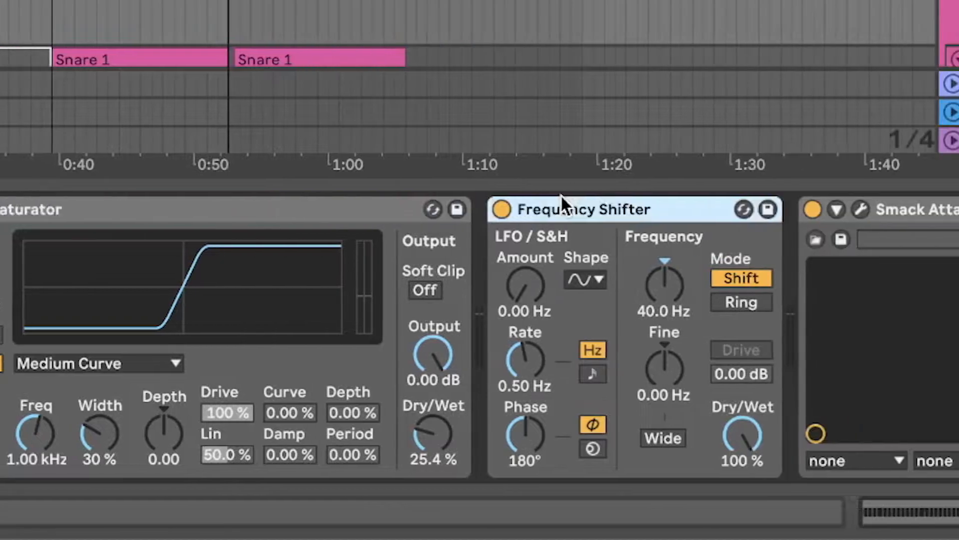
left_click(823, 212)
left_click(754, 210)
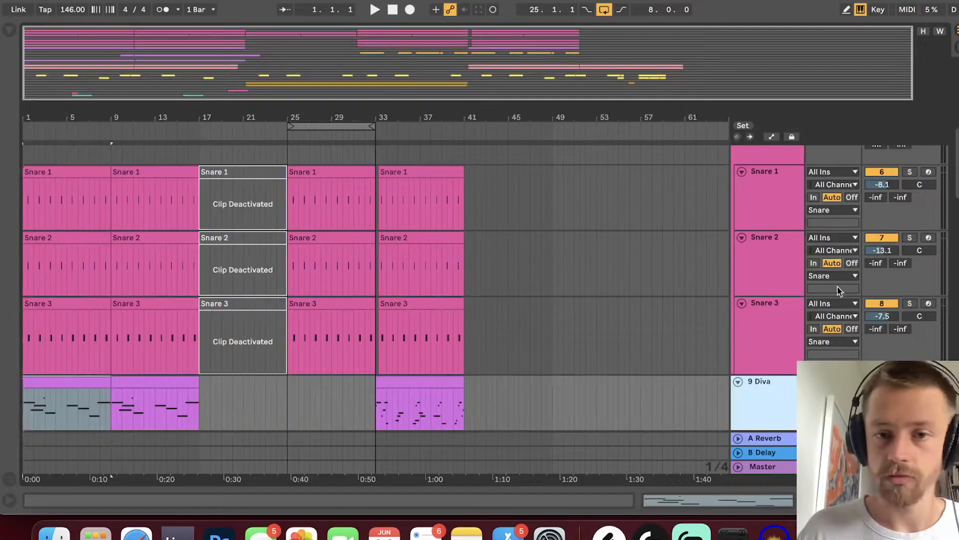
Step: Play the drums and the 9 Diva melody from bar 1 to bar 9
key("space")
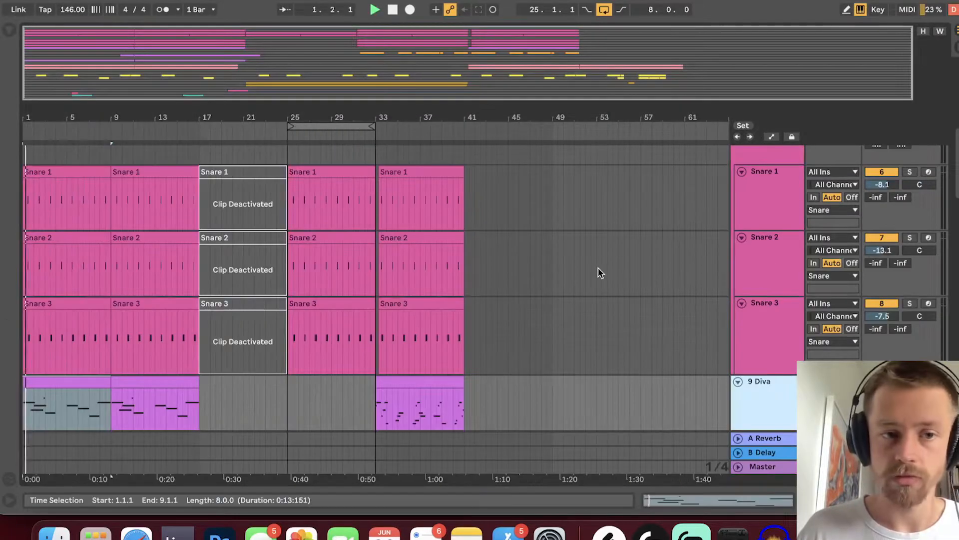
scroll(625, 270, "down", 3)
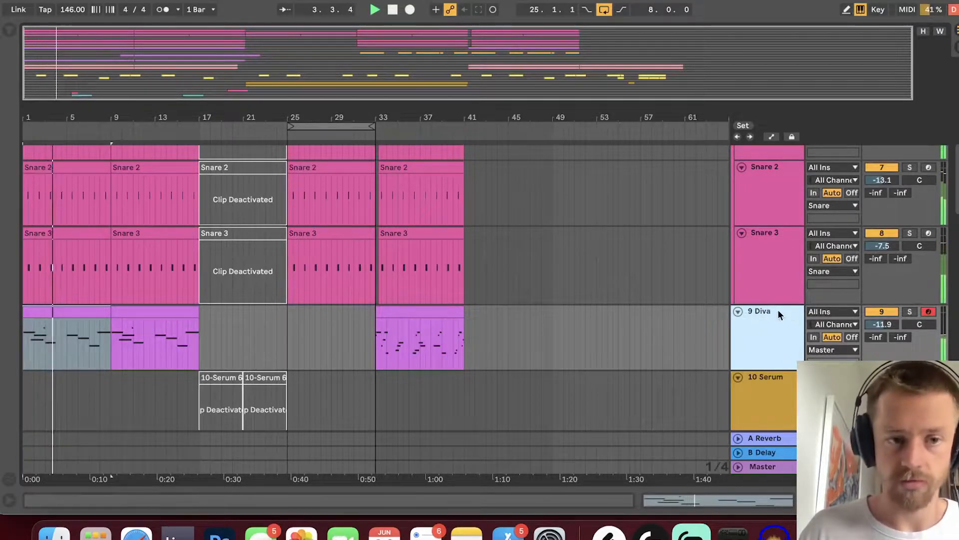
scroll(435, 275, "up", 3)
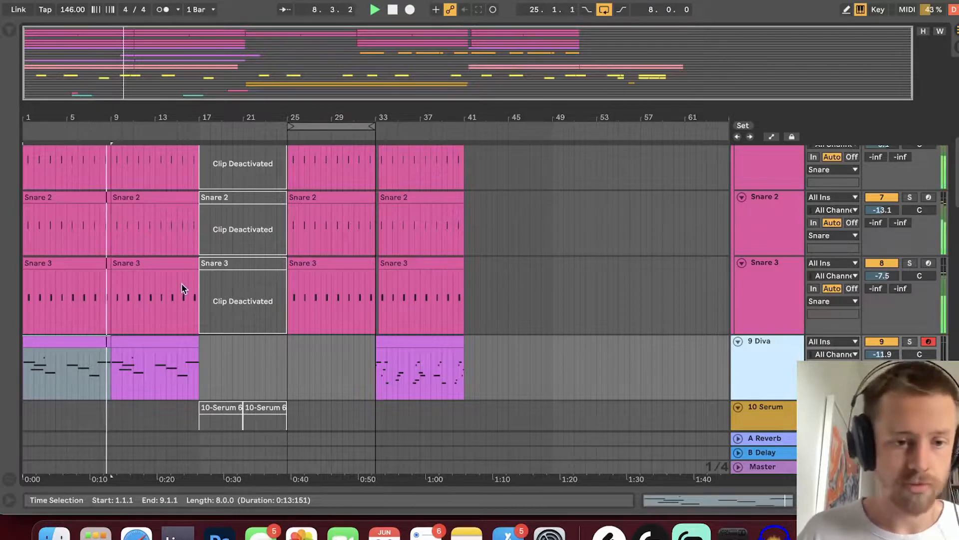
key("space")
scroll(247, 310, "down", 1)
Step: Add an audio track below the 9 Diva track and freeze 9 Diva
left_click(64, 337)
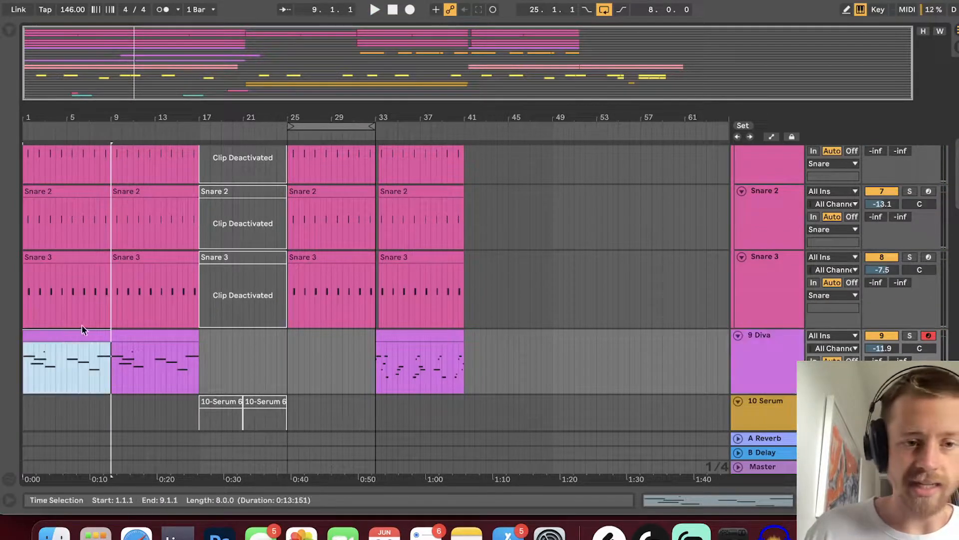
scroll(77, 302, "down", 5)
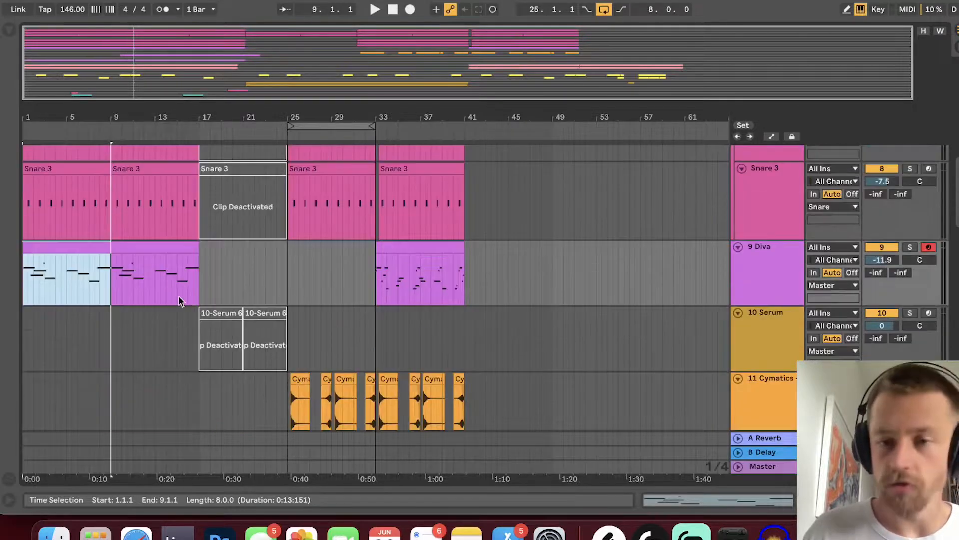
left_click(180, 302)
scroll(148, 259, "down", 15)
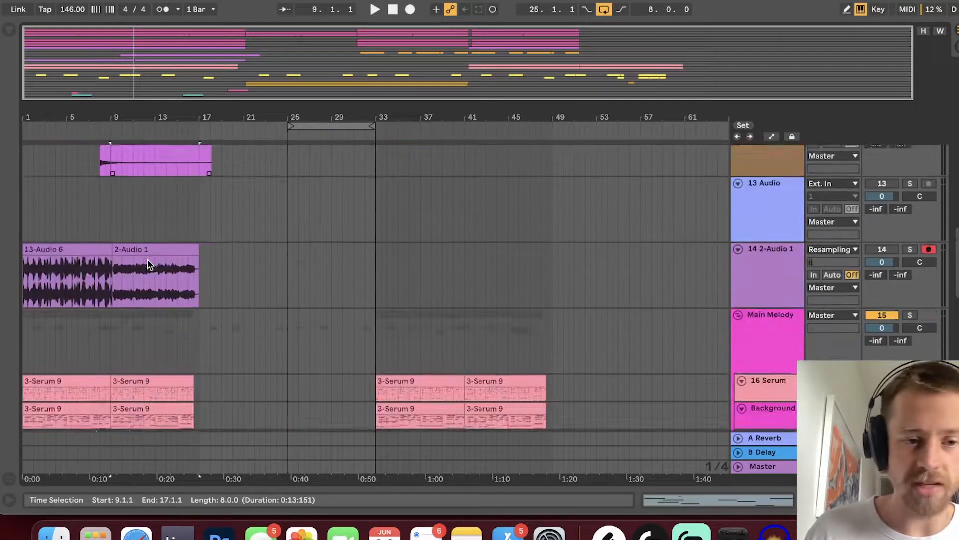
scroll(184, 234, "up", 15)
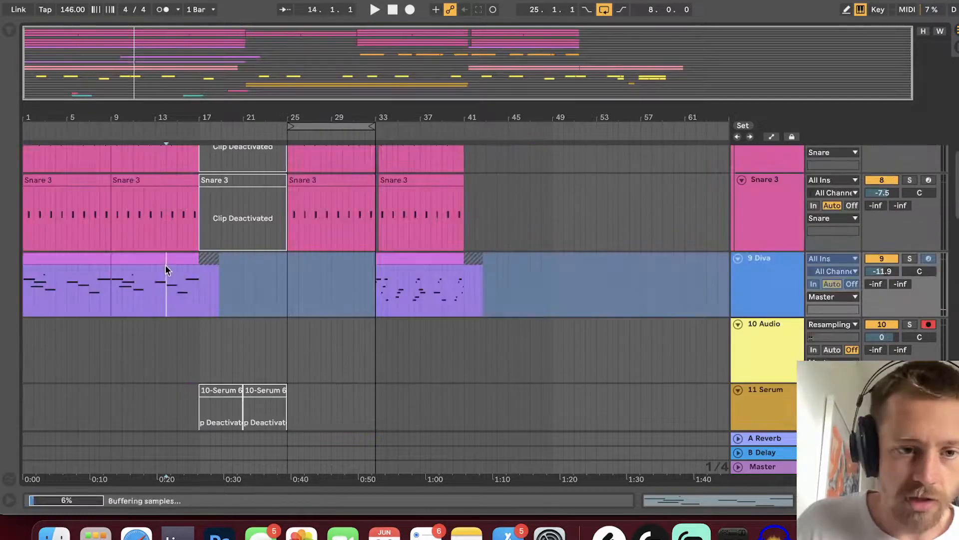
Step: Copy both frozen 9 Diva clips from bars 1 to 17 onto the 10 Audio track and mute 9 Diva
left_click(46, 256, "shift")
left_click_drag(58, 259, 59, 325)
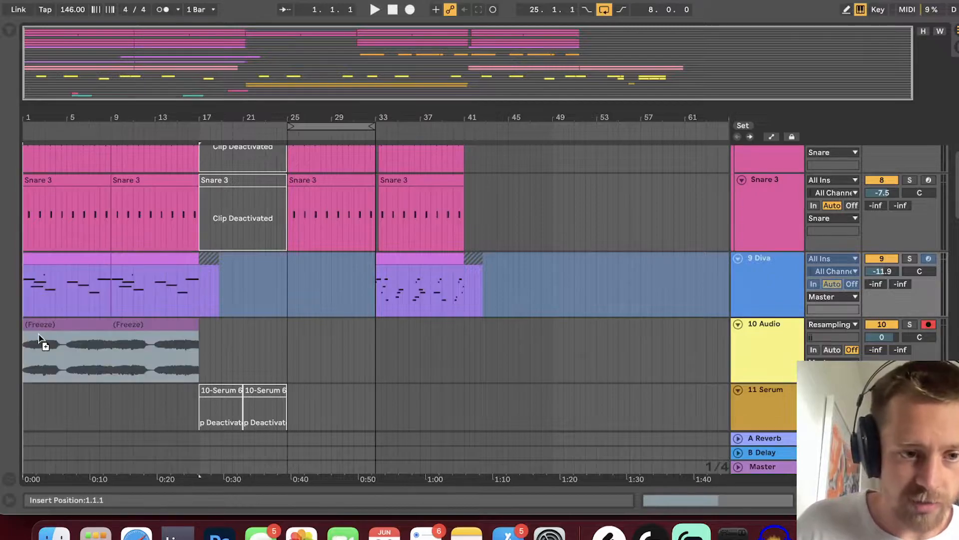
left_click(165, 255)
left_click(883, 259)
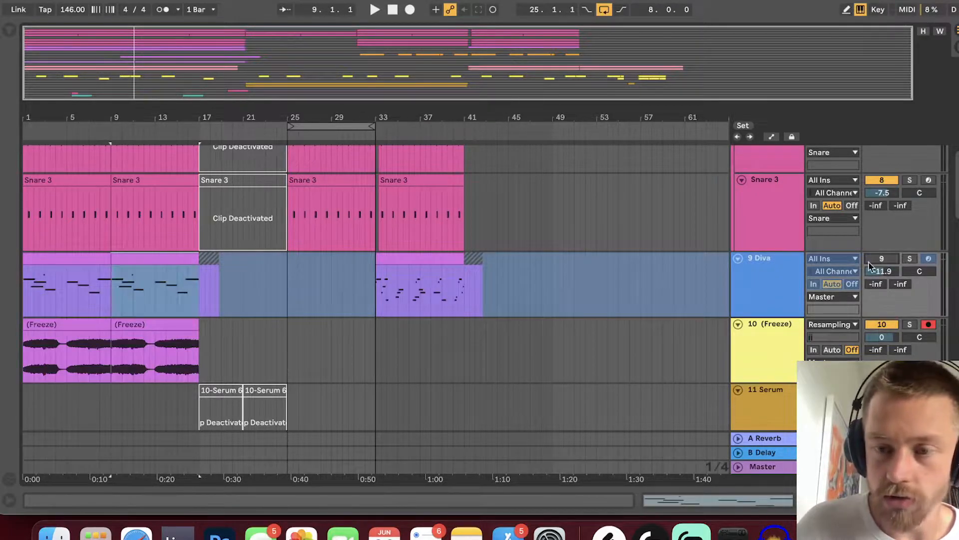
Step: Chop the Lead freeze audio into a faded one-bar slice at bar 2 and place a duplicate of it at 3.3.1
left_click(154, 324)
left_click(87, 326)
left_click_drag(120, 63, 123, 85)
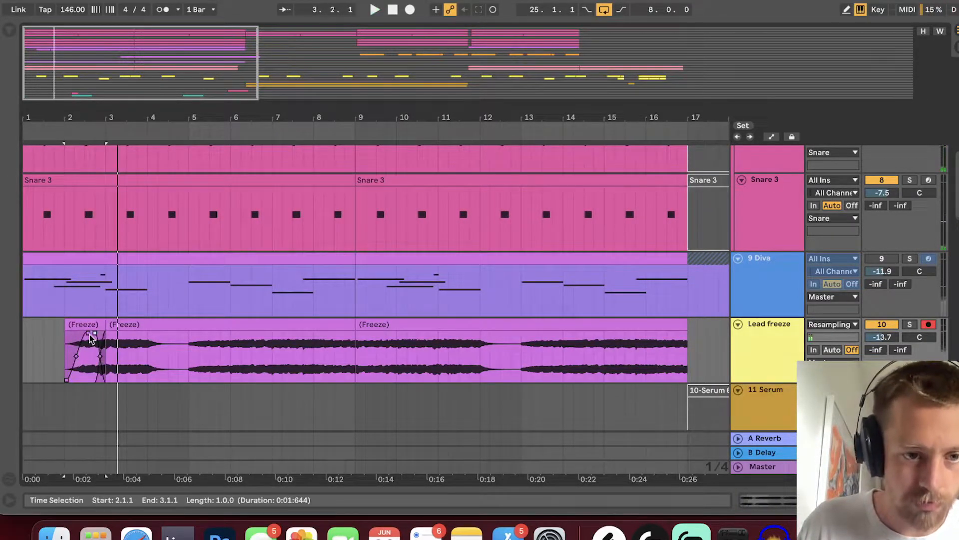
key("ctrl+d")
key("space")
left_click(121, 320)
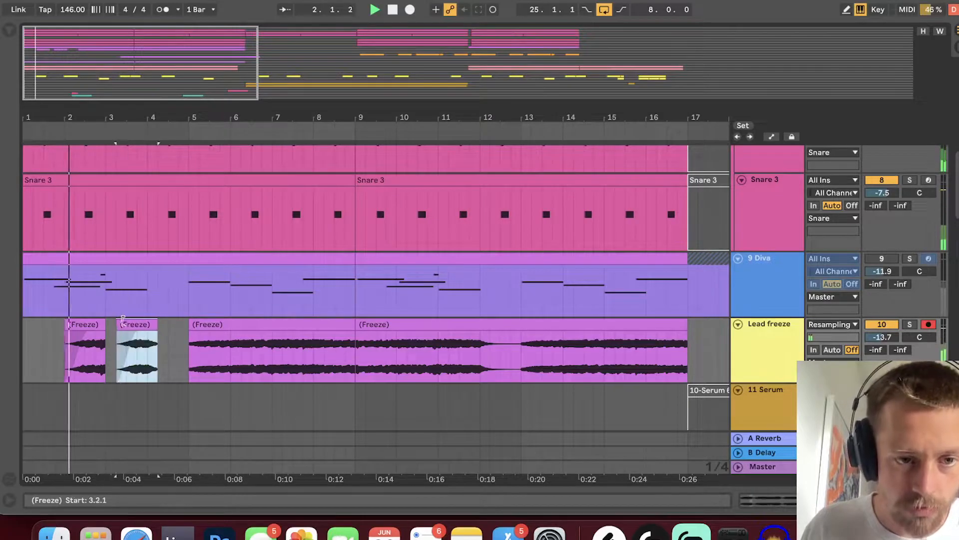
left_click_drag(151, 341, 161, 341)
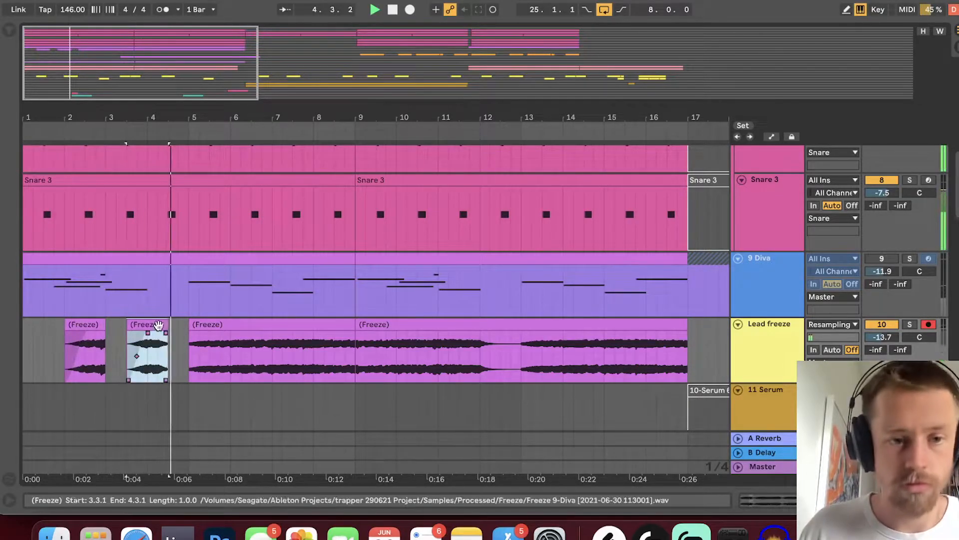
Step: Clear the Lead freeze audio from bar 5 and fill bars 5 to 9 with copies of the chopped slices
left_click(193, 325)
key("Delete")
key("super+z")
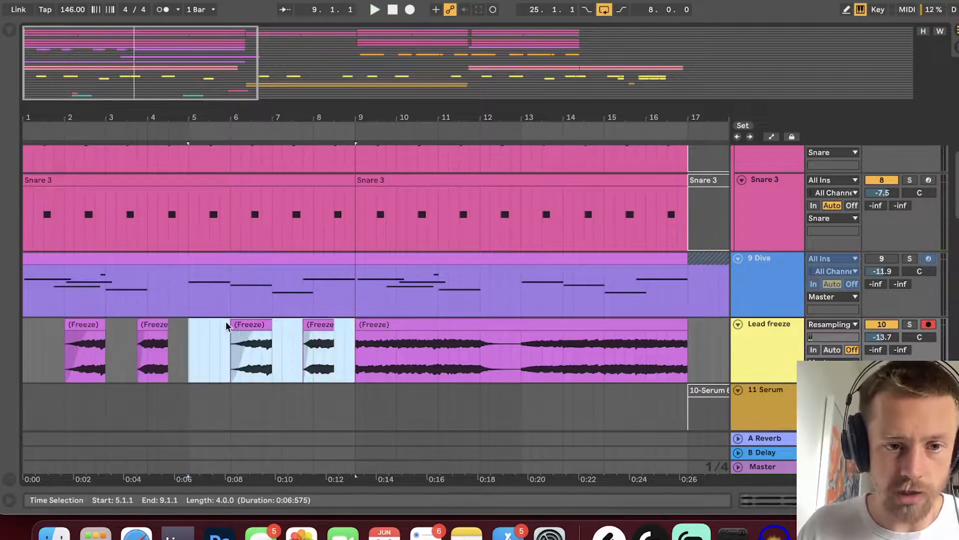
Step: Load the HS Tomato Soup preset in the 9 Diva synth
key("super+alt+p")
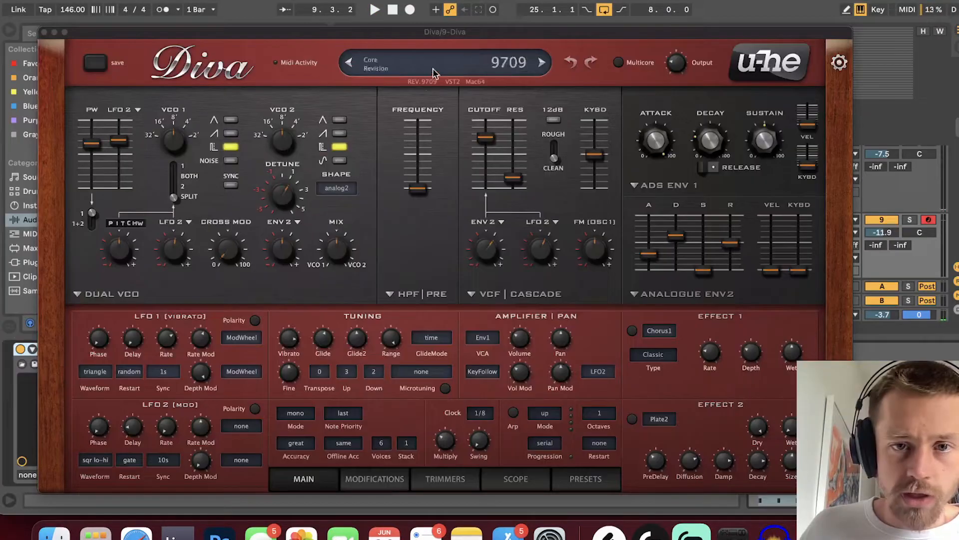
left_click(45, 32)
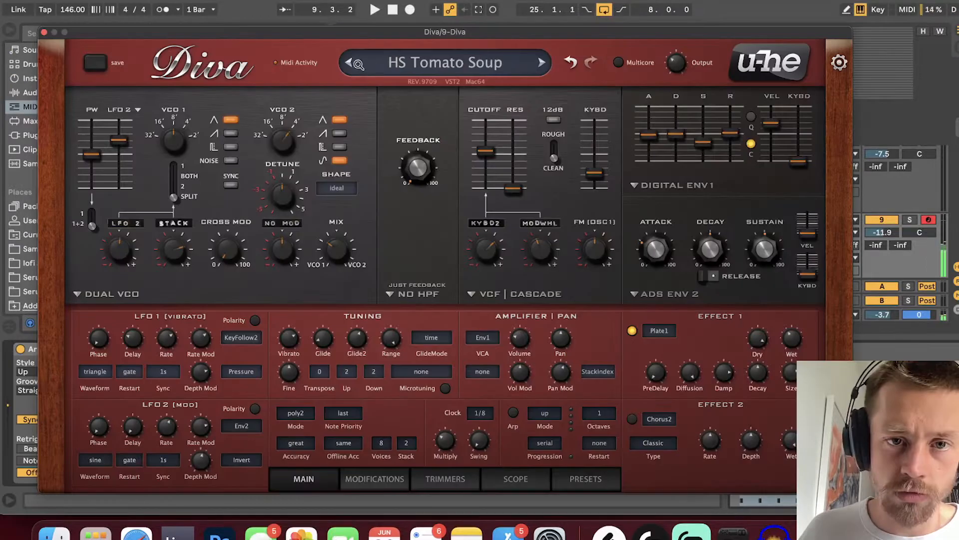
left_click(43, 32)
Step: Freeze the arpeggiated 3-Serum 9 melody on 9 Diva and chop its audio copy into slices on a new track below
left_click(369, 227)
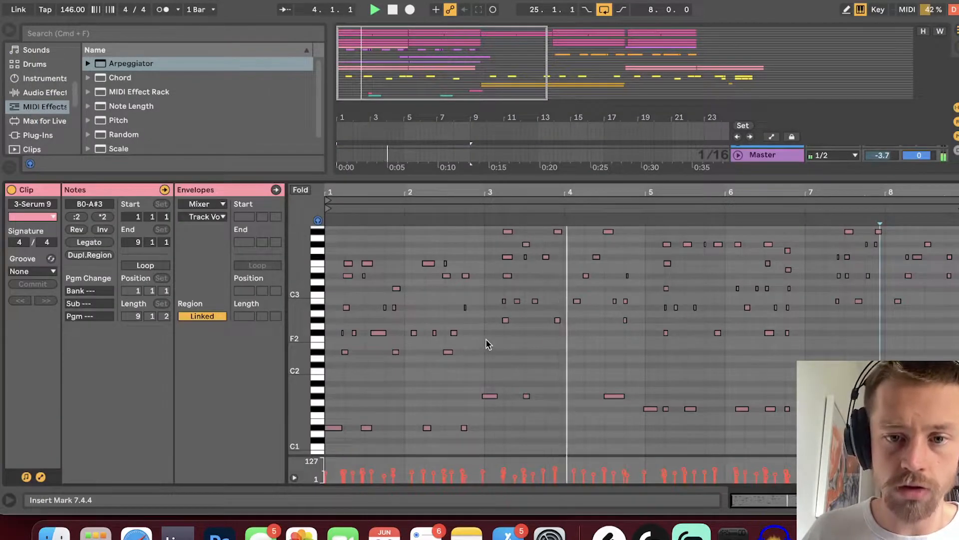
key("super+a")
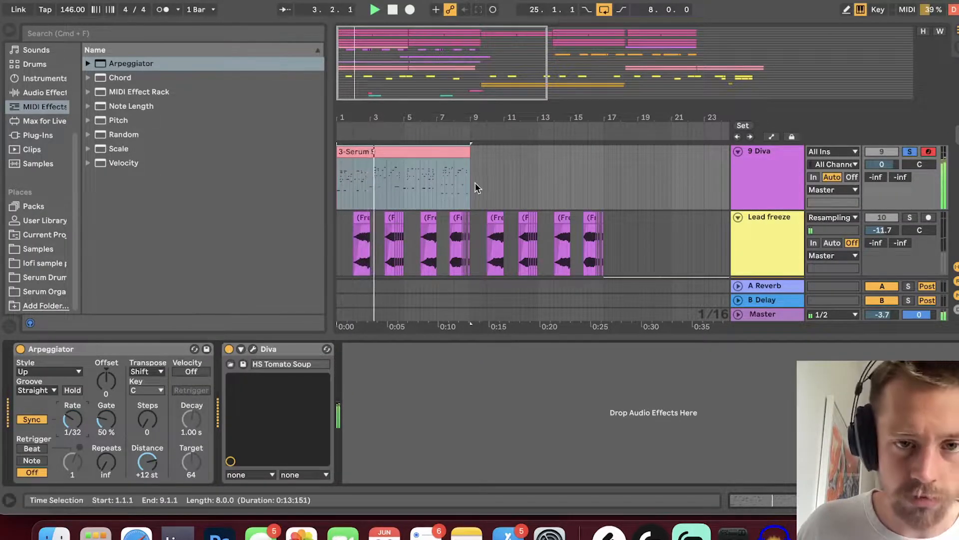
left_click(429, 151)
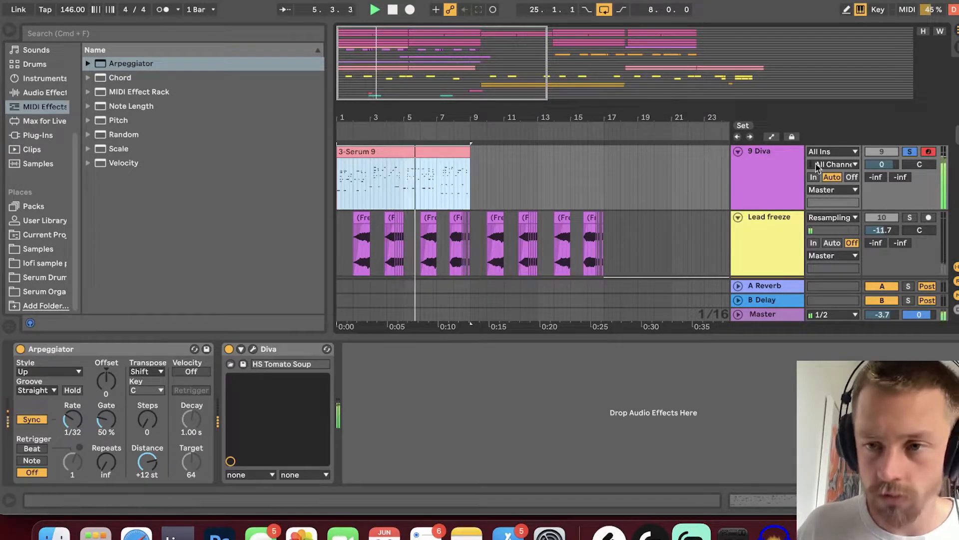
left_click(911, 152)
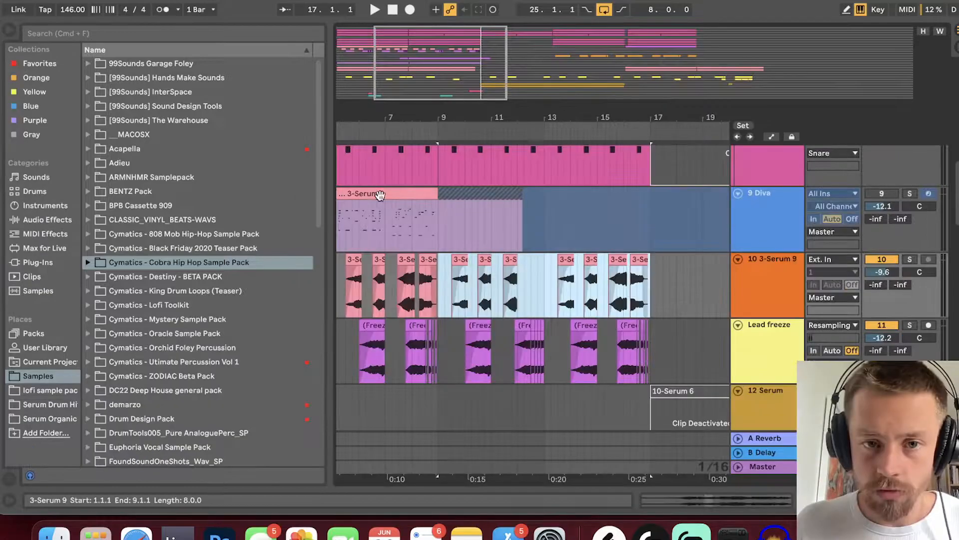
left_click(389, 206)
left_click_drag(364, 100, 343, 86)
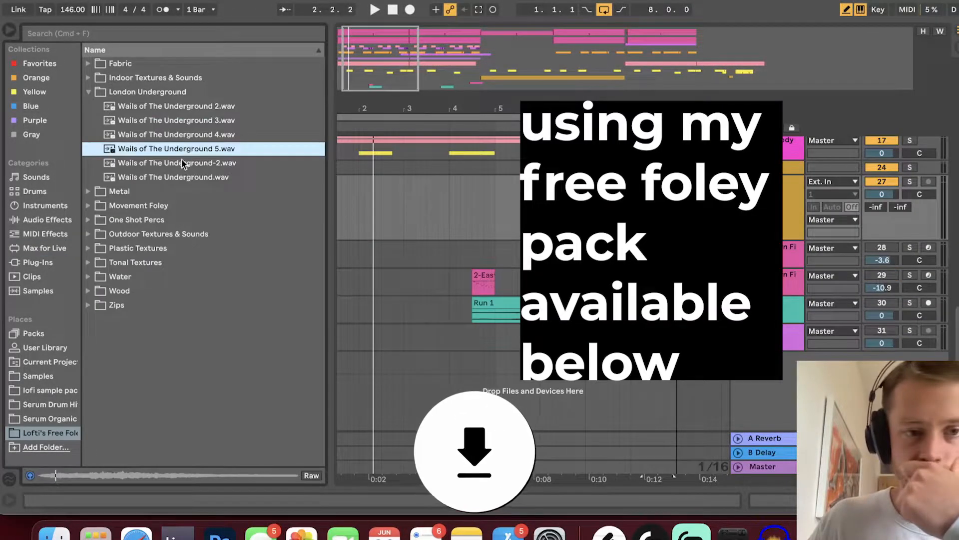
Step: Audition the London Underground foley samples and place Wails of The Underground-2.wav with fades on a new track early in bar 2
key("Down")
key("Down")
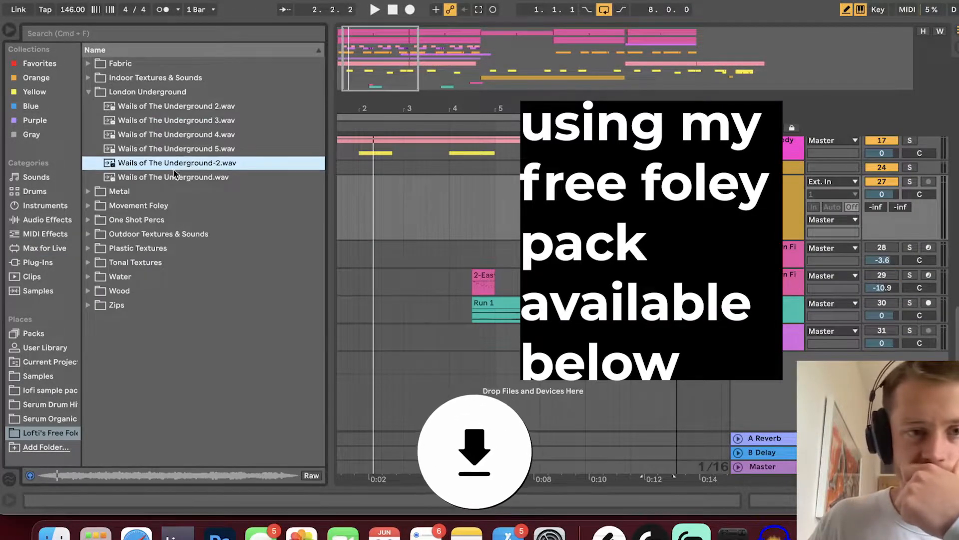
left_click(187, 163)
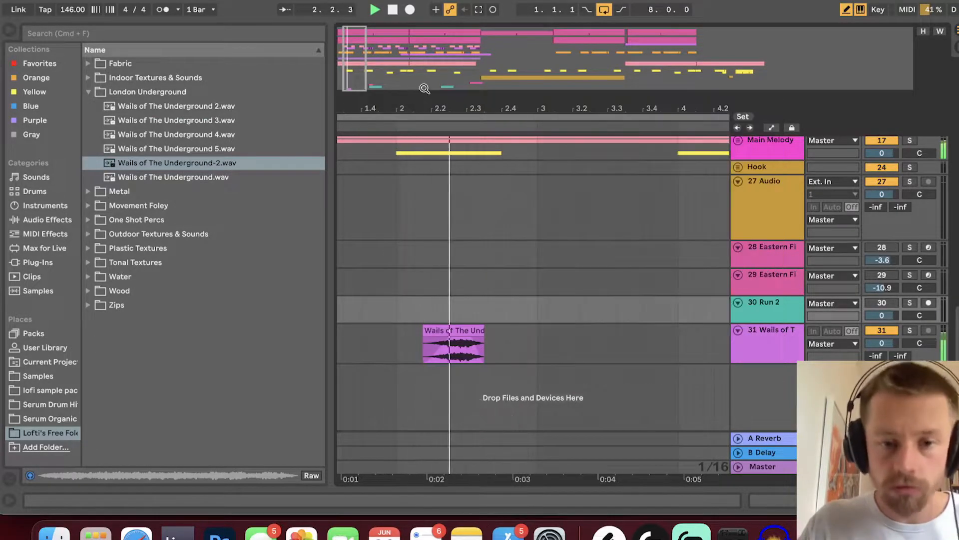
key("space")
Step: Add EQ Eight to the Wails track with a raised ×4 low cut on band 1 and a lowered high cut on band 8
left_click(47, 220)
scroll(149, 319, "down", 5)
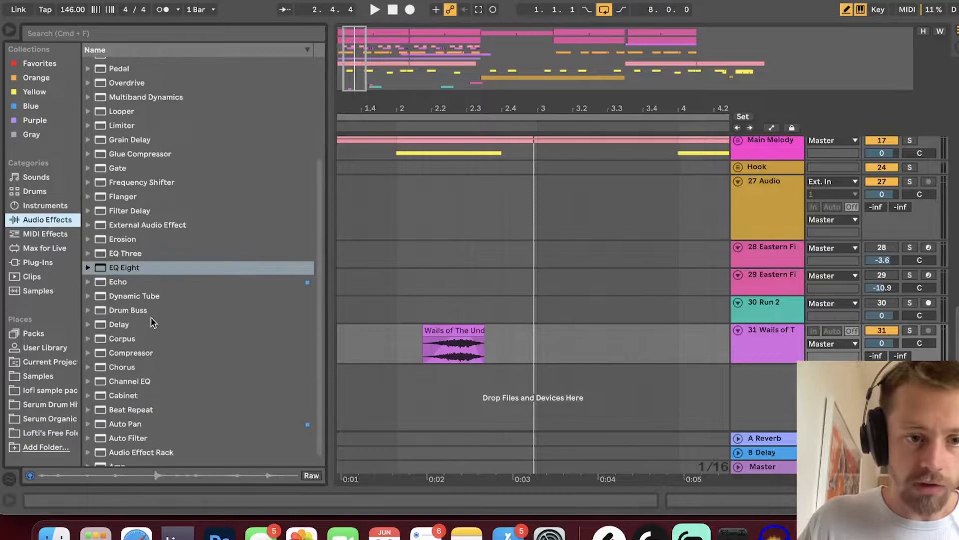
left_click(139, 256)
double_click(141, 266)
left_click(68, 464)
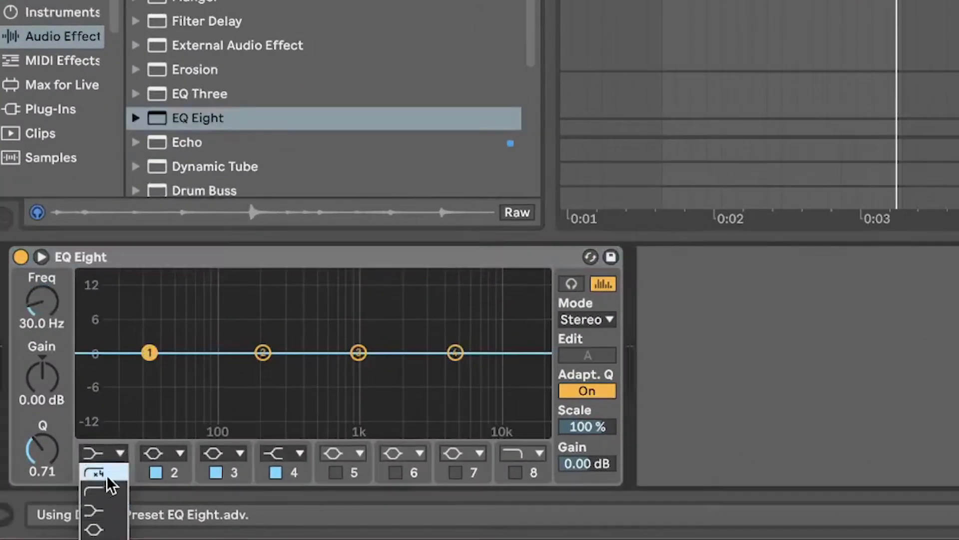
left_click(65, 481)
left_click_drag(149, 371, 295, 371)
left_click(514, 472)
left_click_drag(531, 371, 481, 371)
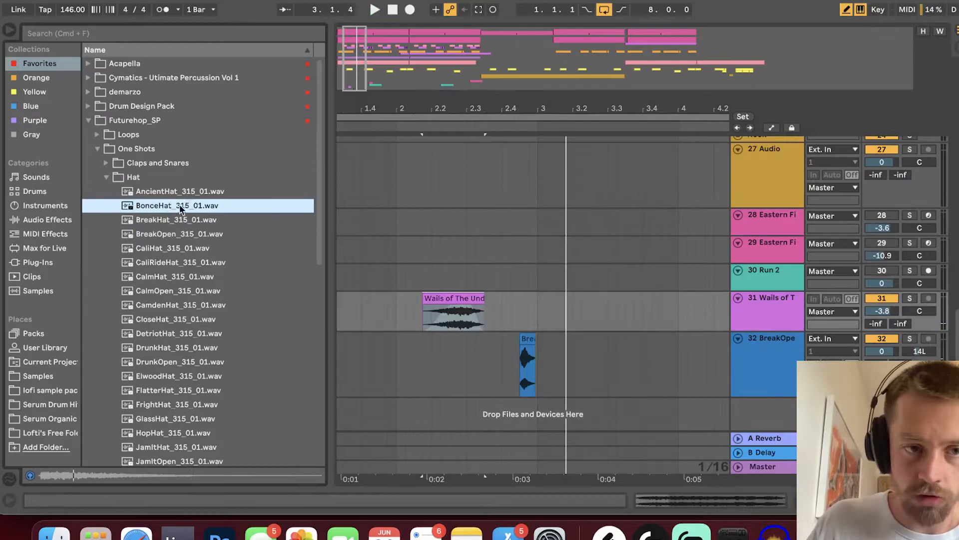
Step: Replace the BreakOpen hat on track 32 with BonceHat_315_01.wav
left_click(173, 191)
left_click_drag(169, 206, 520, 358)
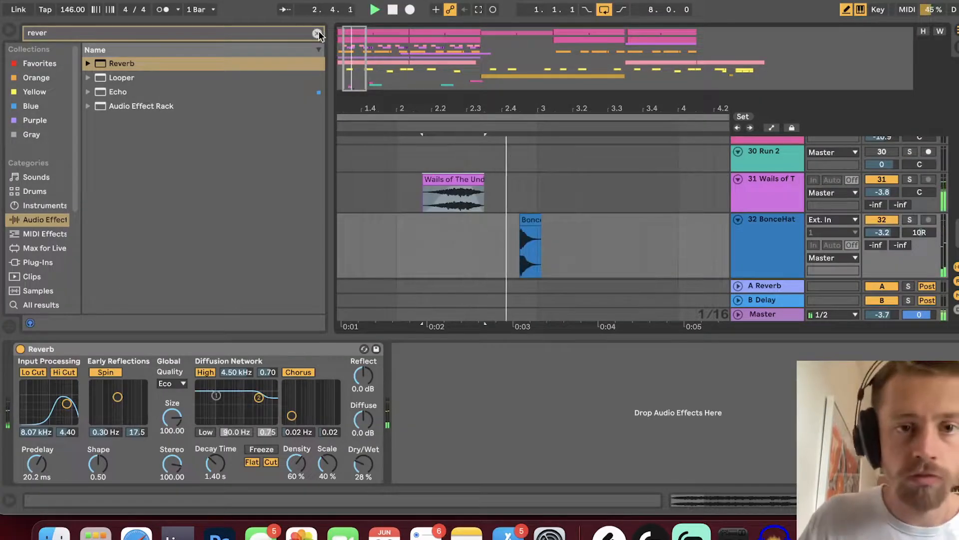
Step: Add EQ Eight with a raised low cut and a high cut to the BonceHat track, and swap its sample for CamdenHat_315_01.wav
left_click(319, 33)
double_click(150, 267)
left_click(446, 464)
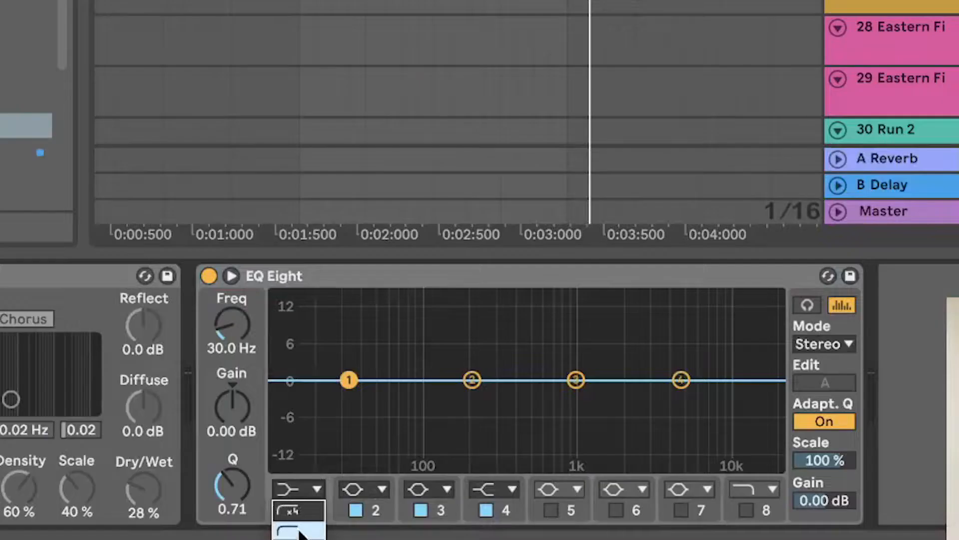
left_click(299, 532)
left_click_drag(241, 349, 236, 322)
left_click(747, 510)
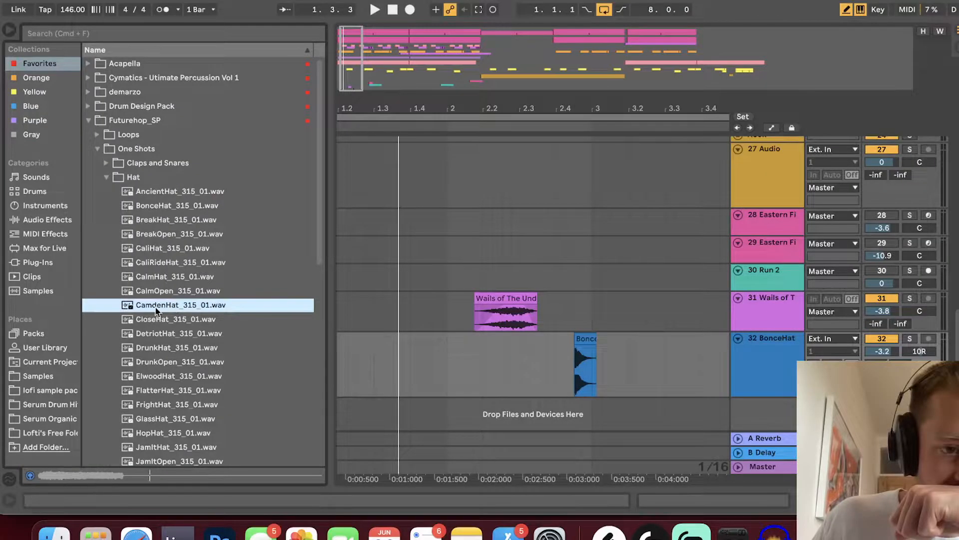
left_click_drag(181, 305, 558, 364)
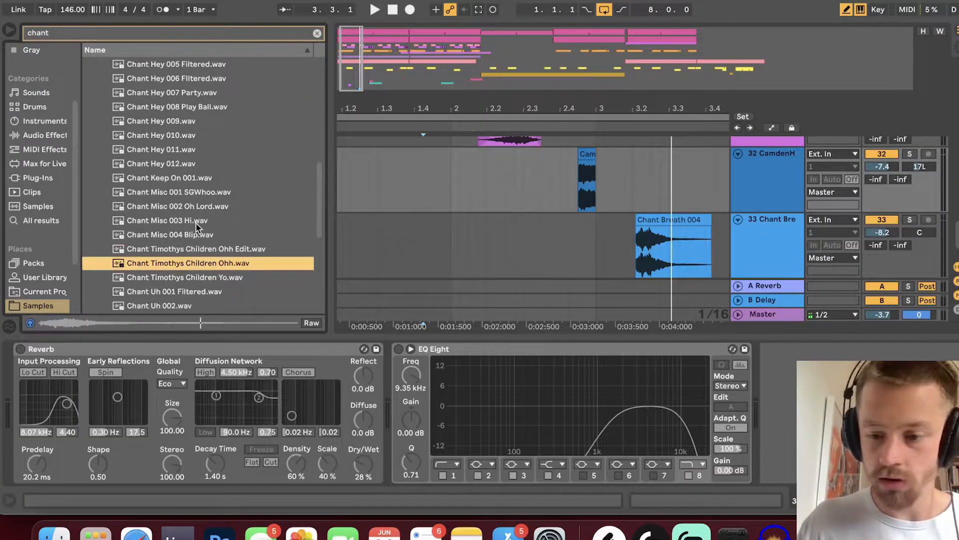
Step: Place Chant Timothys Children Ohh Edit.wav on a new track at bar 4, split it after 4.1.3 and delete the tail
key("Up")
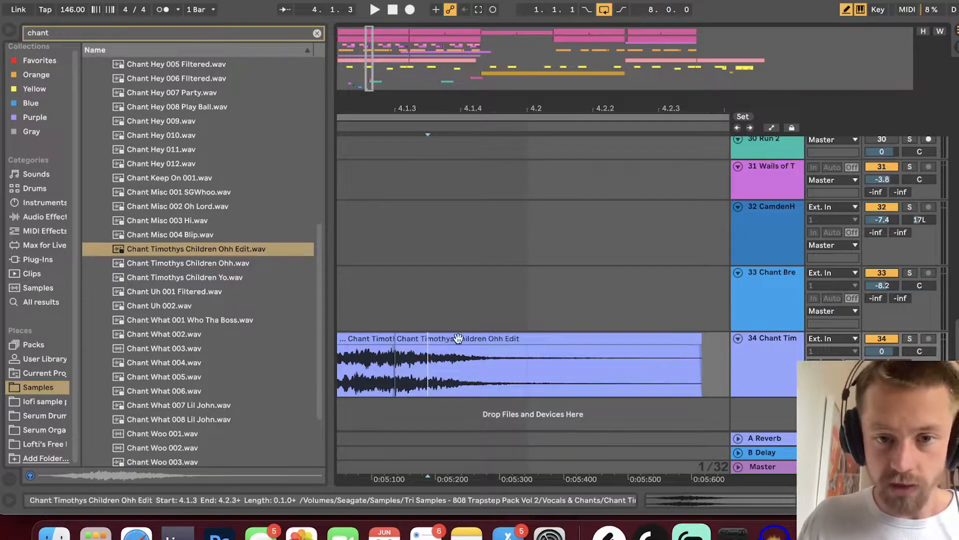
left_click(460, 358)
key("super+e")
left_click(481, 338)
key("Delete")
Step: Repeat the 1/32 chant slice from 4.1.3 onward and join the copies into one clip
left_click(444, 339)
key("space")
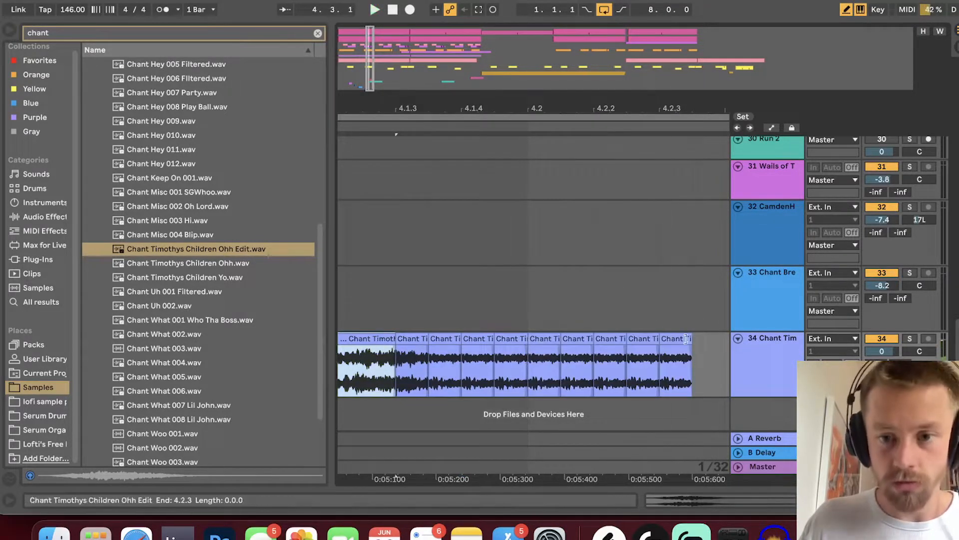
left_click_drag(692, 338, 395, 338)
key("super+j")
Step: Draw a falling Transposition envelope across the joined chant clip and set its warp mode to Complex
left_click(273, 217)
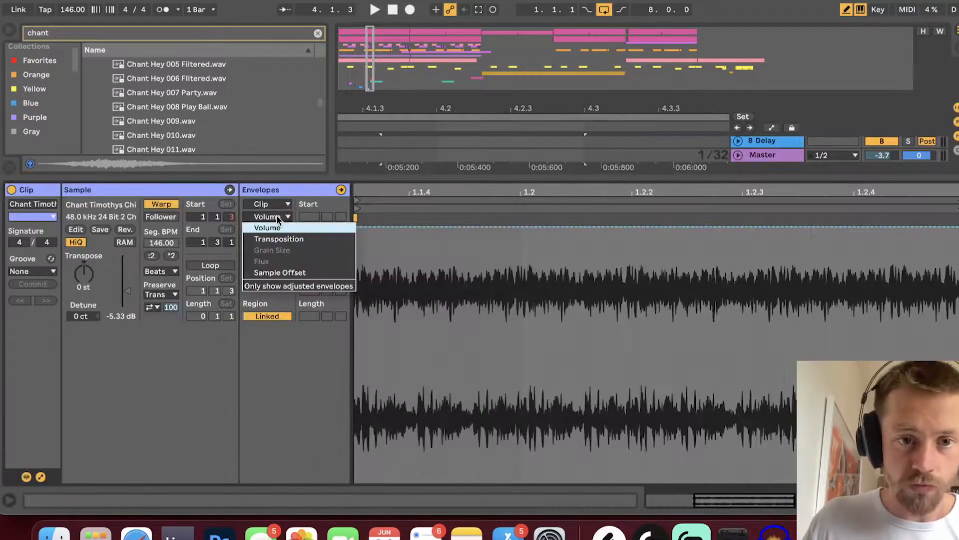
left_click(289, 239)
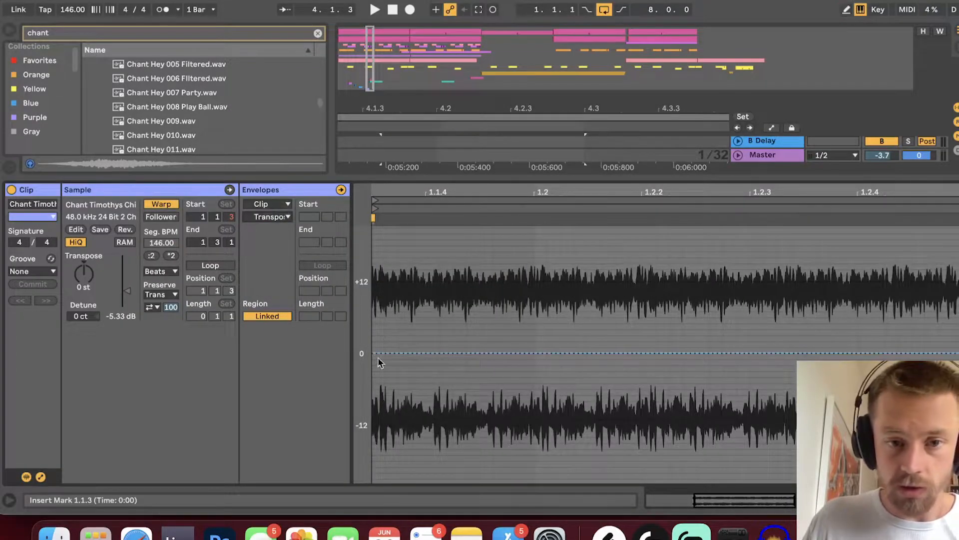
left_click_drag(958, 353, 957, 437)
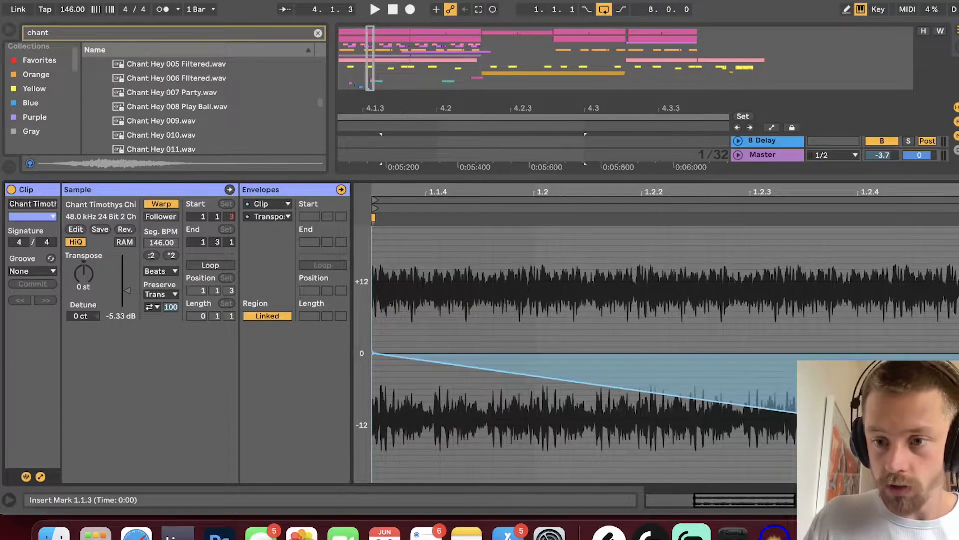
left_click(161, 271)
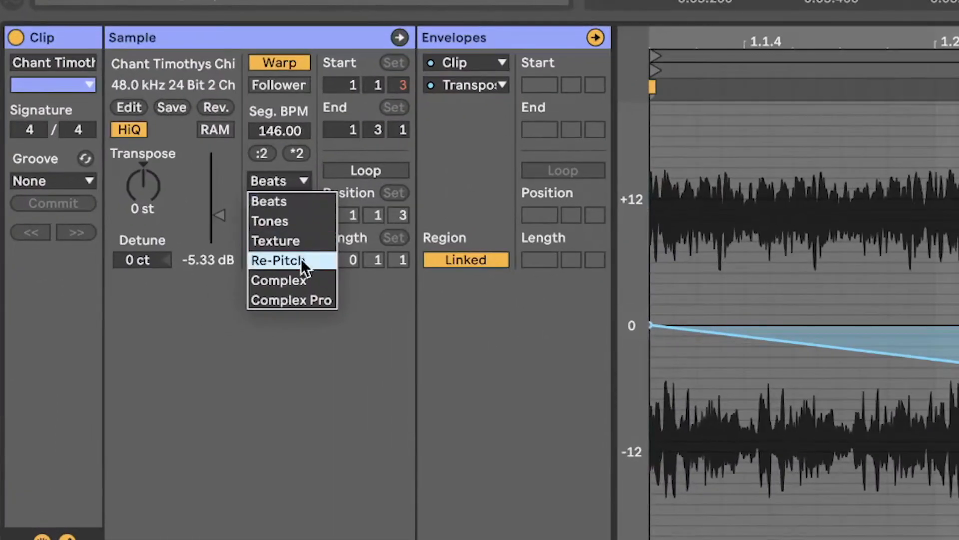
left_click(299, 275)
left_click_drag(654, 326, 653, 431)
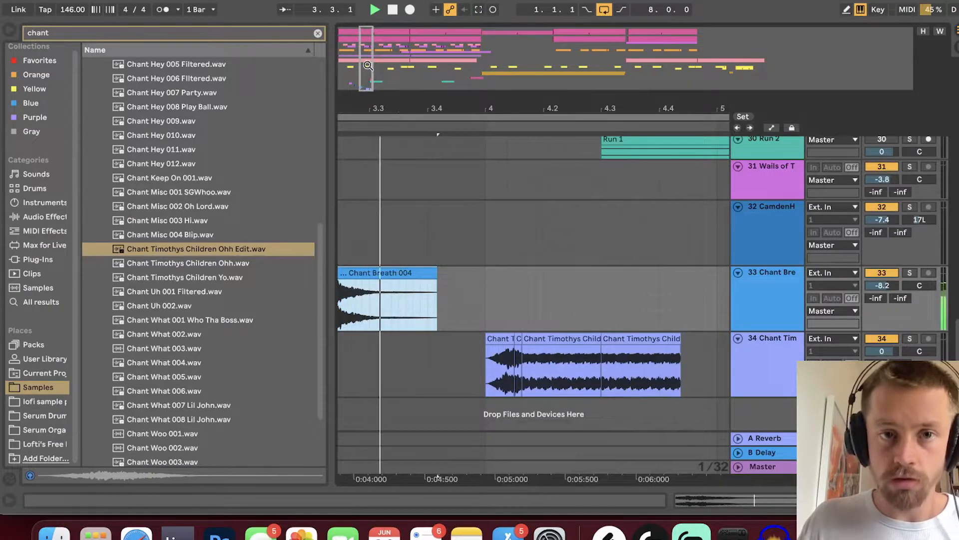
Step: Audition the chant samples and place Chant Misc 003 Hi.wav on a new track just before bar 2
left_click_drag(572, 108, 572, 95)
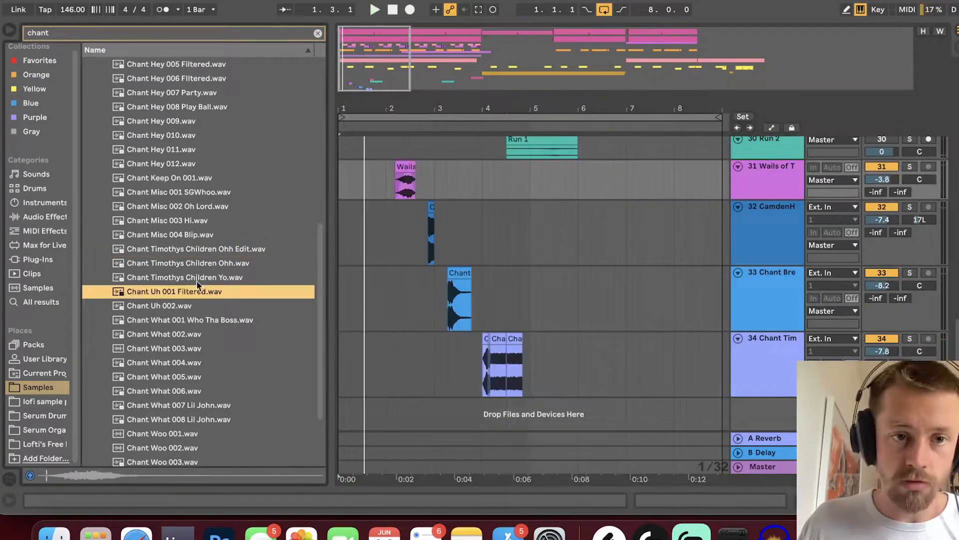
left_click(189, 206)
left_click(189, 221)
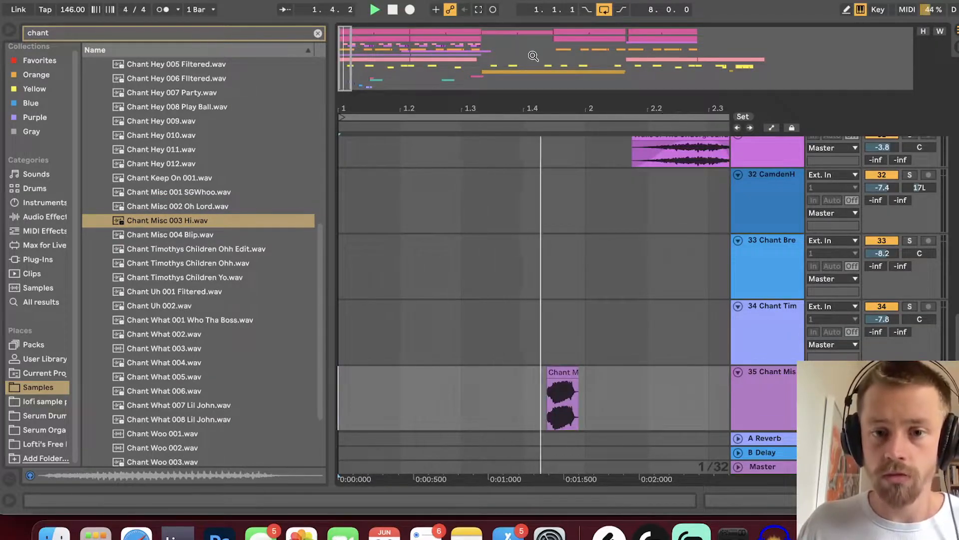
left_click_drag(346, 53, 384, 54)
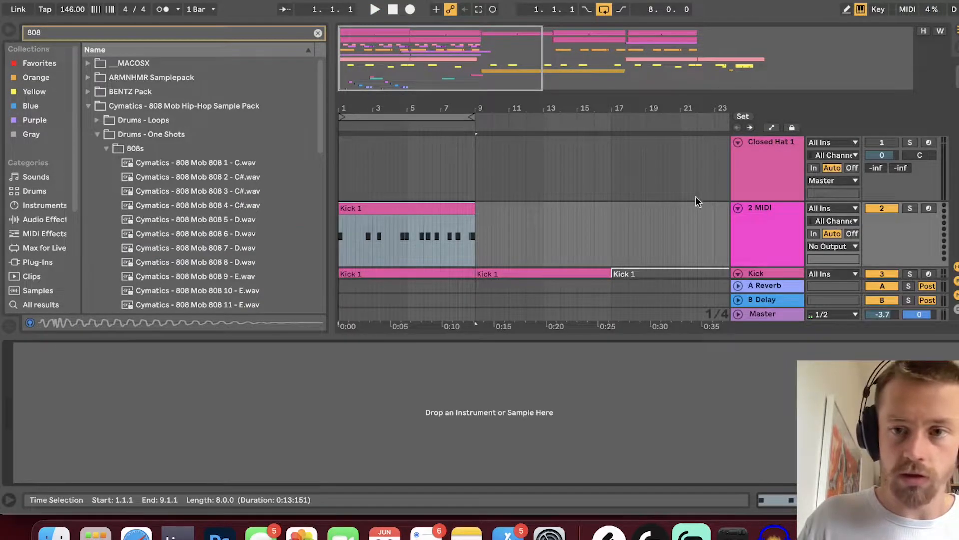
Step: Load Cymatics - 808 Mob 808 17 - B.wav on the 2 MIDI track and convert its Simpler to Sampler
left_click(737, 208)
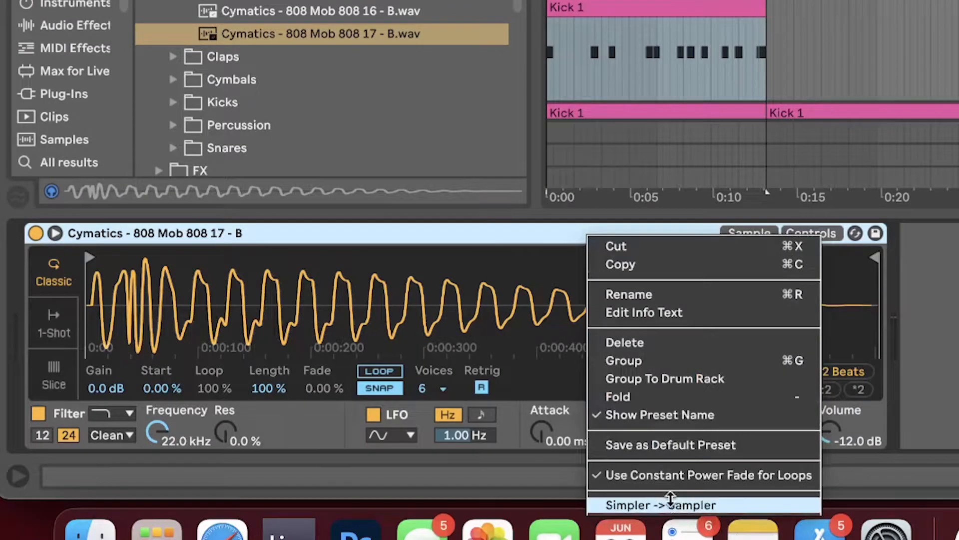
left_click(670, 505)
left_click_drag(111, 433, 111, 440)
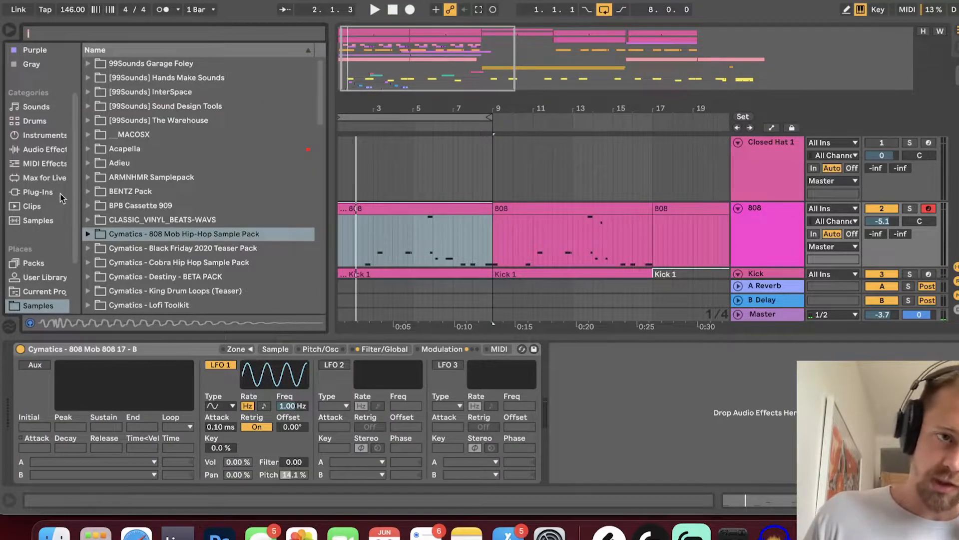
Step: Find Saturator among the audio effects and add it to the 808 track with Medium Curve and 21.7 dB drive
left_click(62, 177)
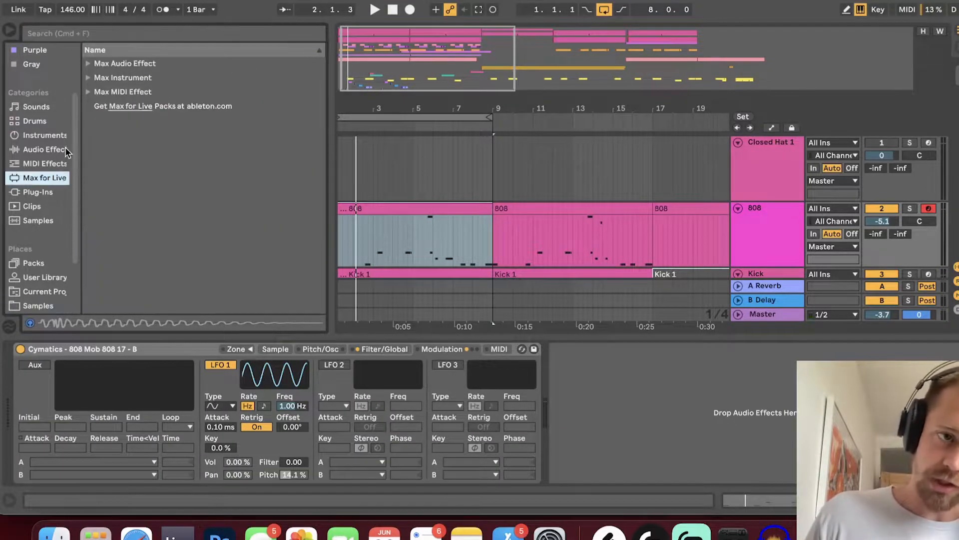
left_click(65, 148)
scroll(296, 76, "down", 2)
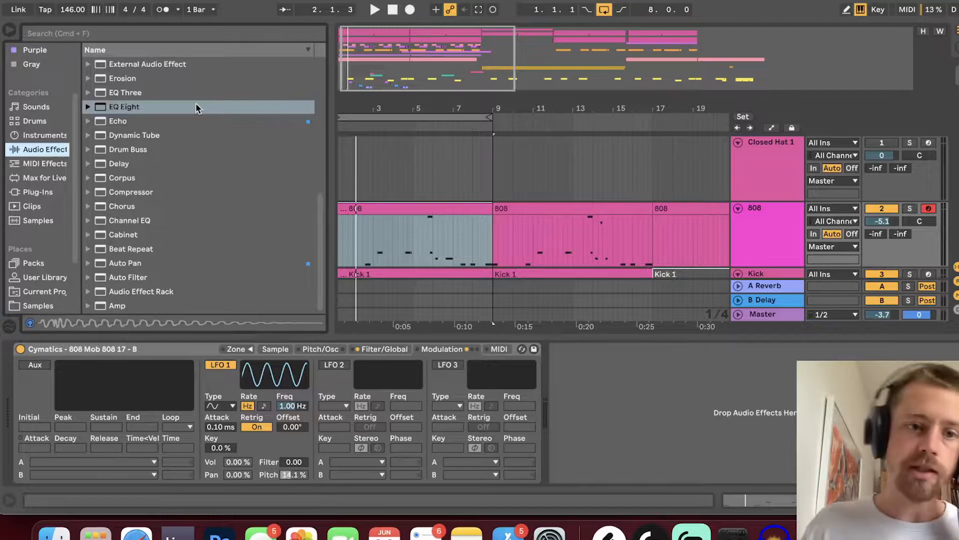
scroll(196, 122, "up", 5)
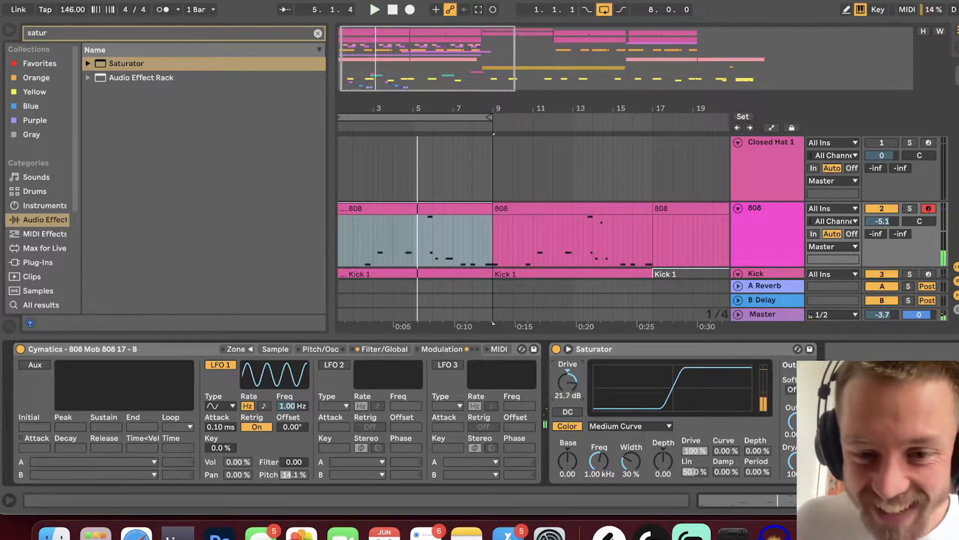
Step: Lower the 808 Saturator's drive to 7.43 dB, set its curve to Soft Sine and reduce its Dry/Wet mix
left_click_drag(568, 382, 568, 378)
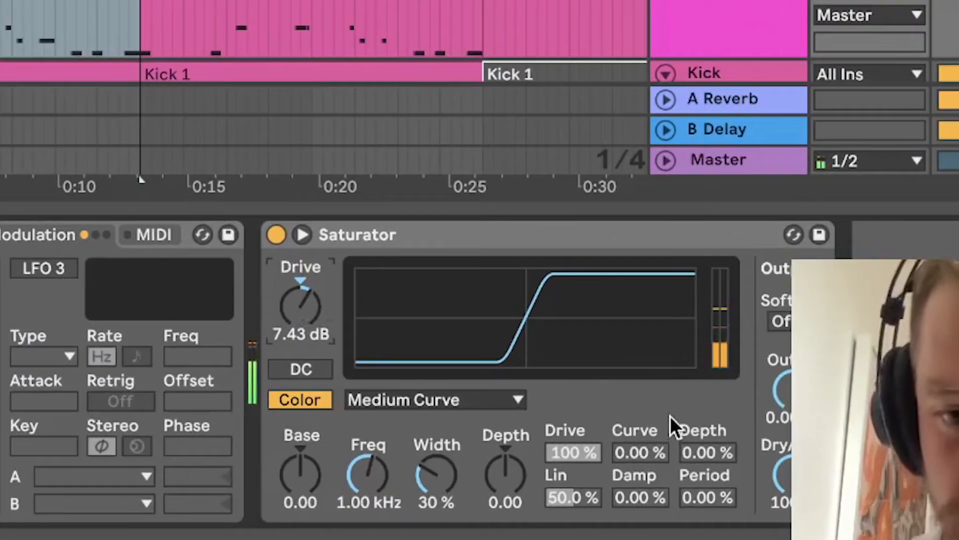
left_click(411, 399)
left_click(403, 446)
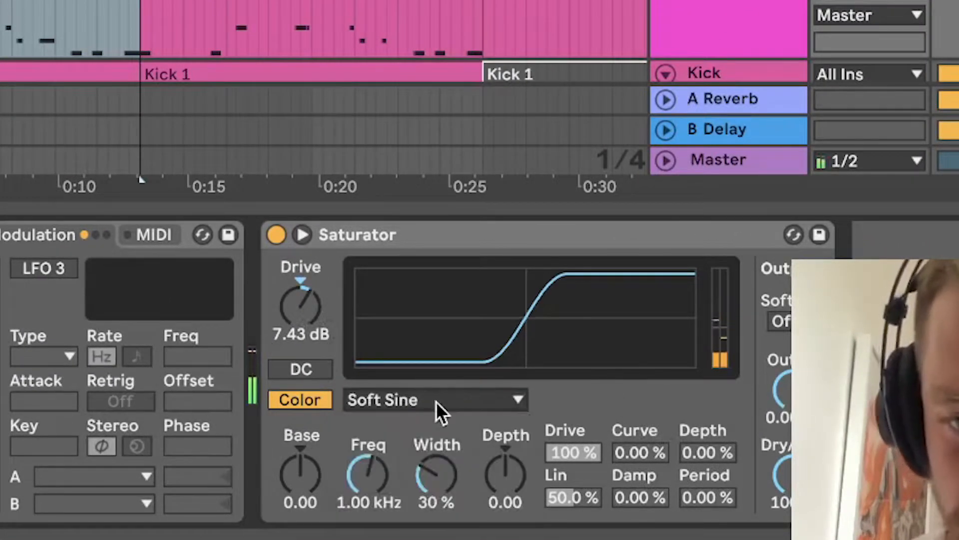
left_click_drag(793, 474, 794, 538)
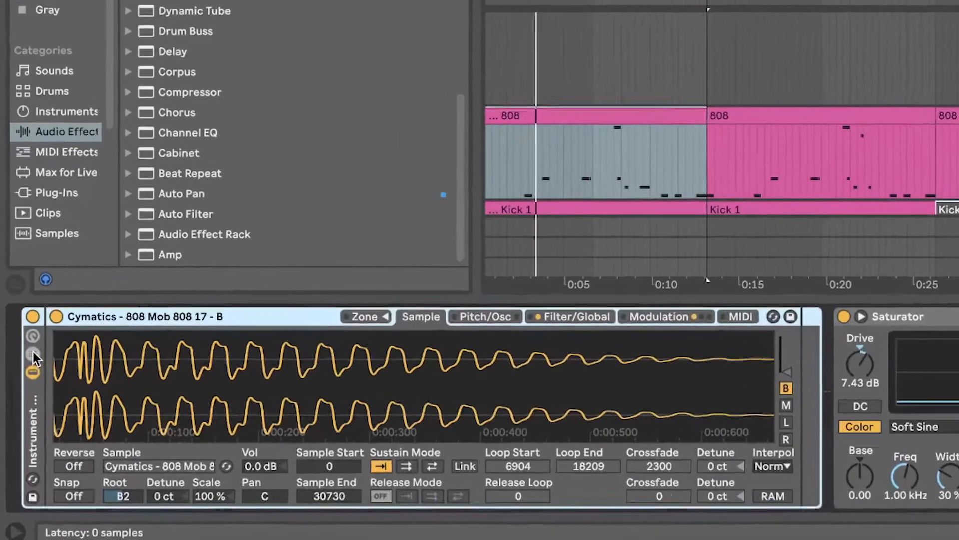
Step: Duplicate the 808 chain in the Instrument Rack and rename the two chains Lo and Hi
key("ctrl+d")
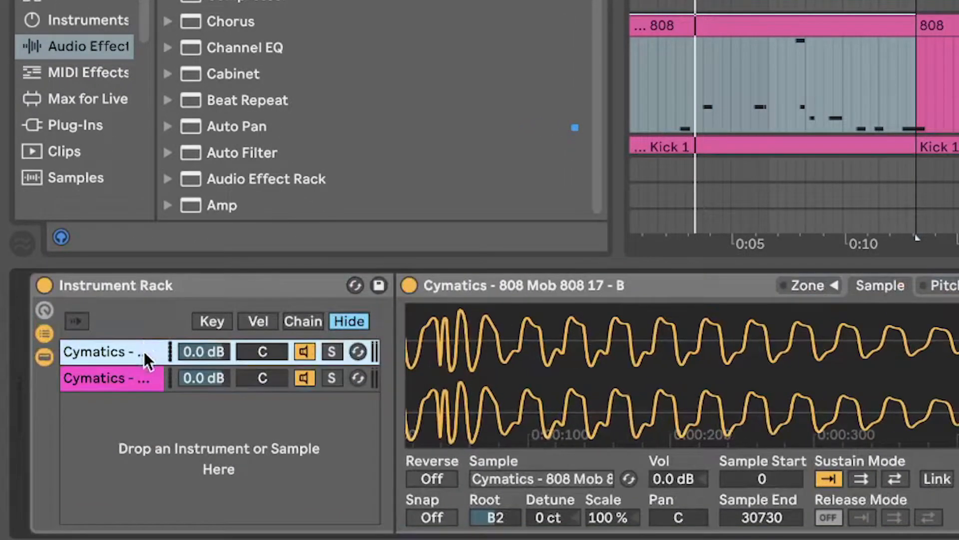
key("Tab")
type("Hi")
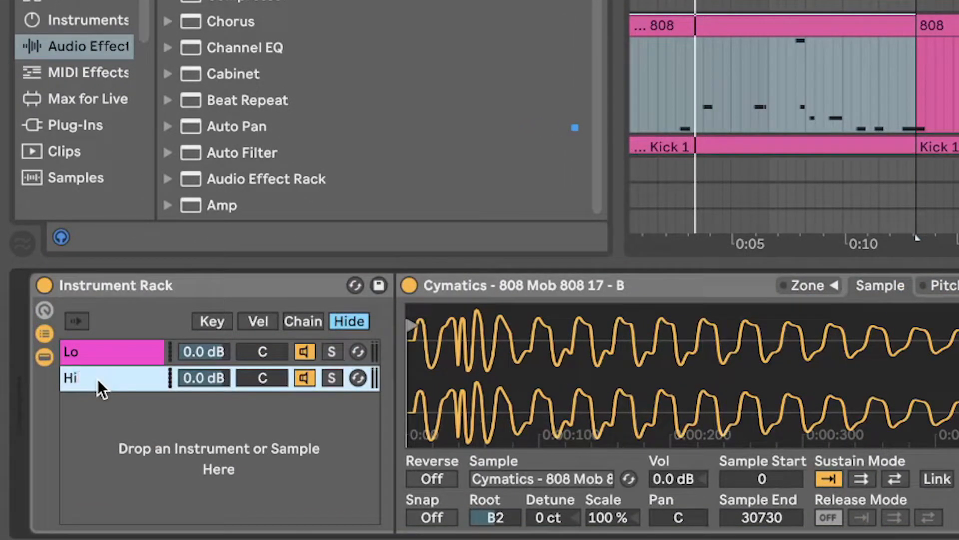
Step: Add a +12 st Pitch effect before the Hi chain's Sampler and balance the chain's volume at -9.0 dB
scroll(95, 80, "down", 3)
left_click_drag(135, 134, 58, 402)
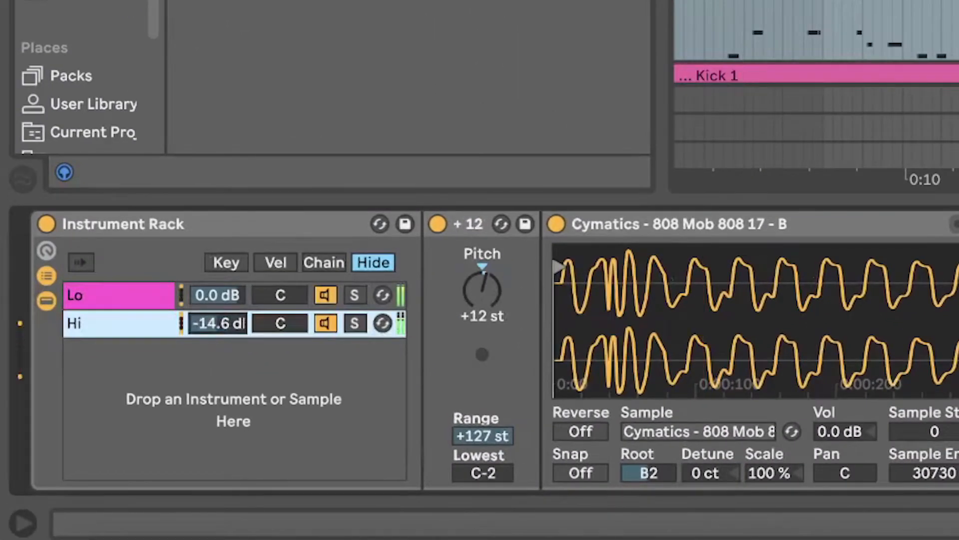
left_click_drag(218, 323, 218, 301)
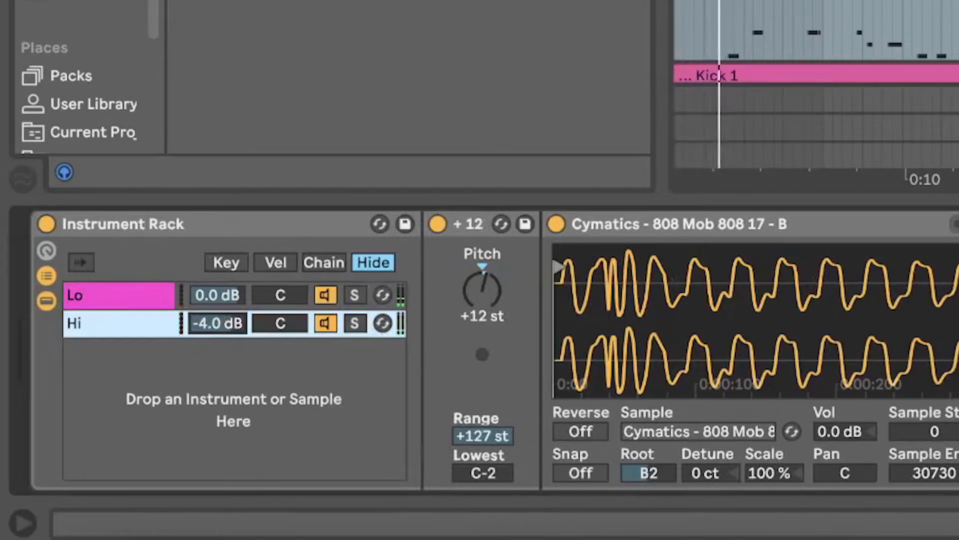
mouse_move(218, 323)
left_mouse_down()
mouse_move(218, 308)
mouse_move(217, 318)
left_mouse_up()
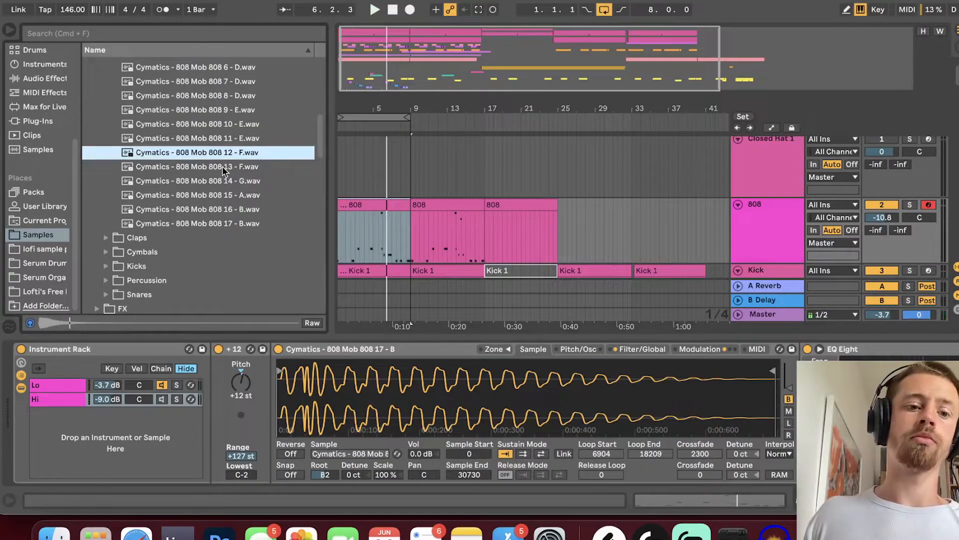
Step: Replace the Lo chain's sample with Cymatics - 808 Mob 808 12 - F.wav and set its Saturator drive to 7.43 dB
left_click(223, 167)
left_click(228, 152)
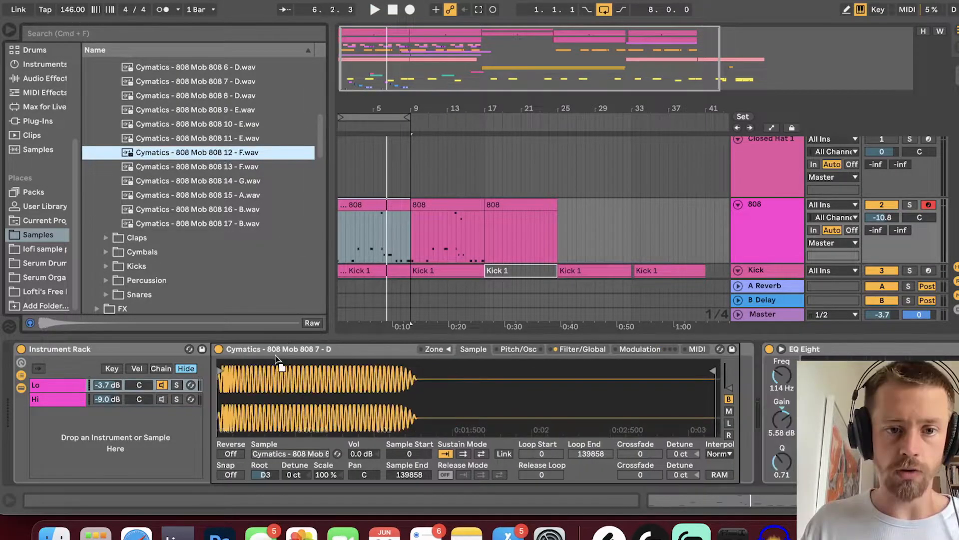
left_click_drag(278, 364, 300, 404)
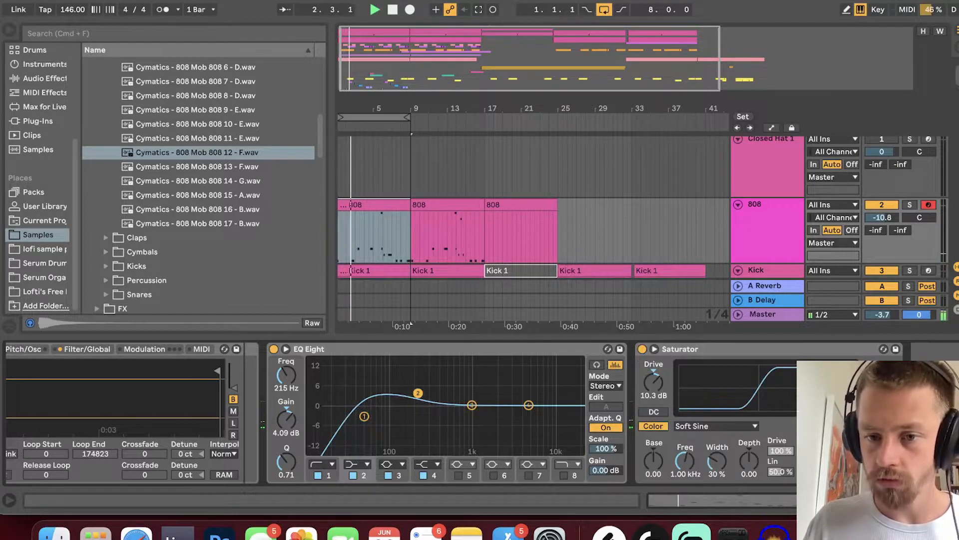
left_click_drag(654, 382, 654, 384)
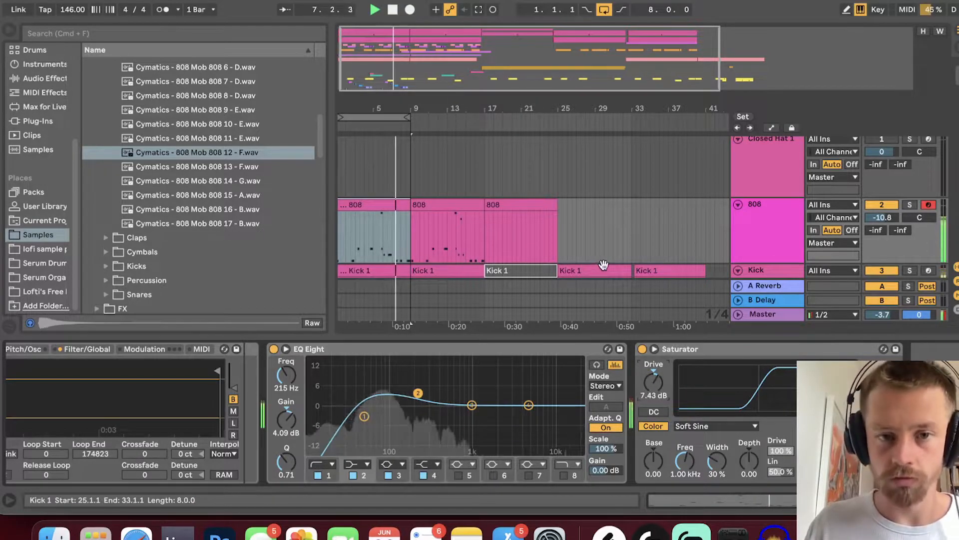
Step: Find Erosion among the audio effects and add it after the Saturator on the 808 track
scroll(217, 187, "down", 5)
scroll(217, 187, "up", 12)
scroll(70, 156, "up", 3)
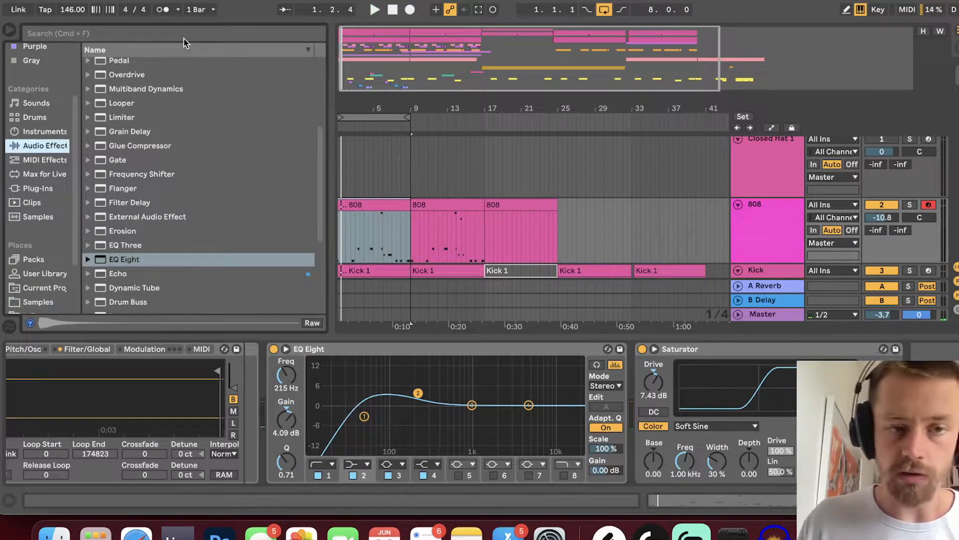
left_click(230, 32)
type("erosion")
left_click_drag(184, 65, 875, 410)
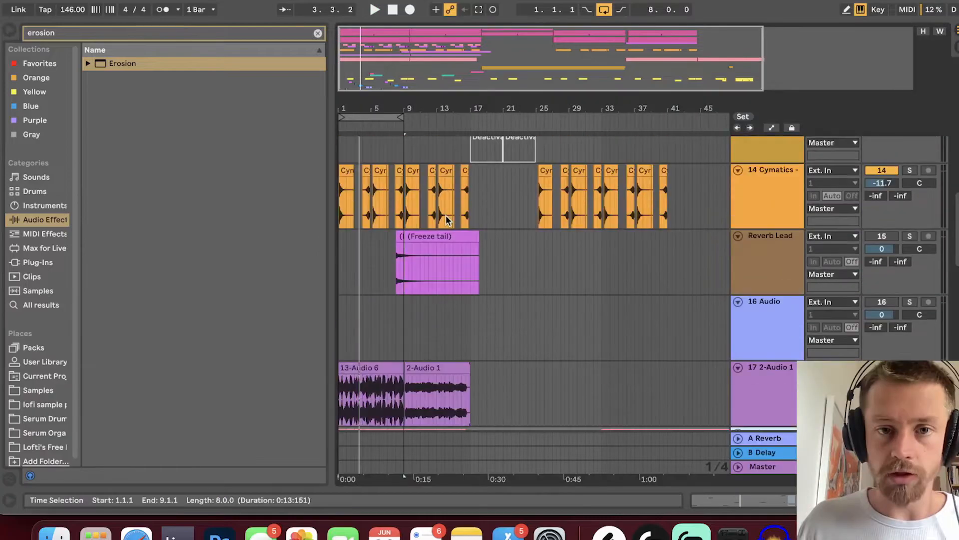
Step: Hide the browser and copy the 3-Serum 9 clip and the 3-Audio 2 chant clips into the empty bars 1 to 9
scroll(446, 220, "up", 15)
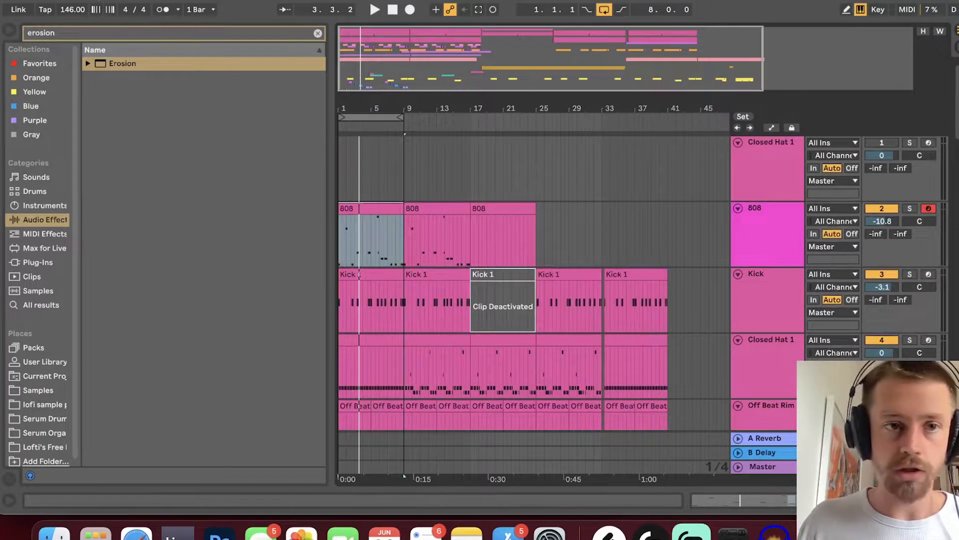
left_click(8, 33)
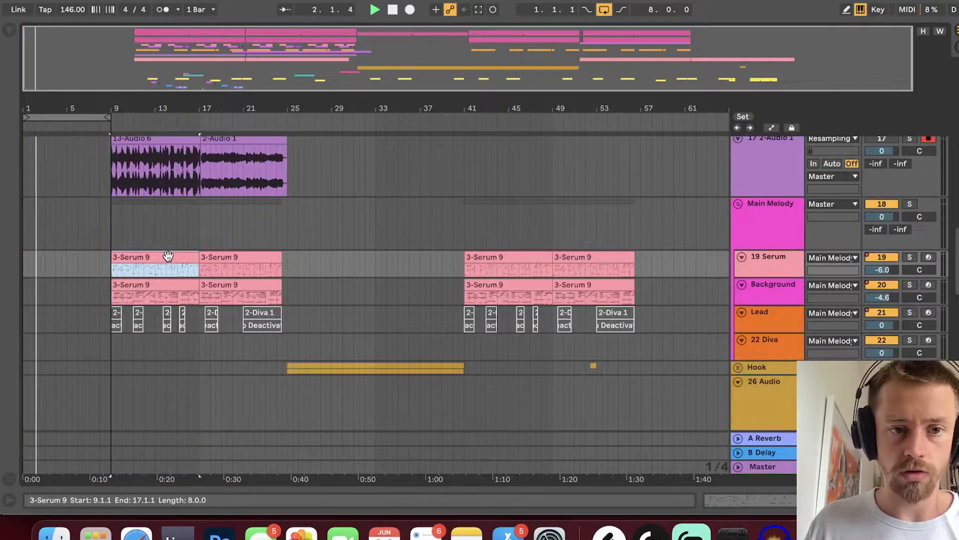
left_click(54, 267)
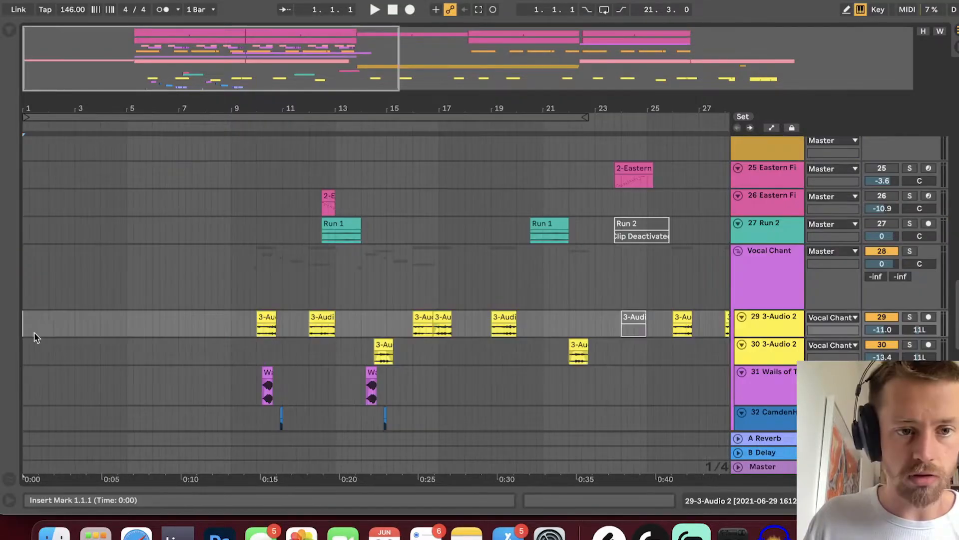
left_click_drag(35, 334, 231, 350)
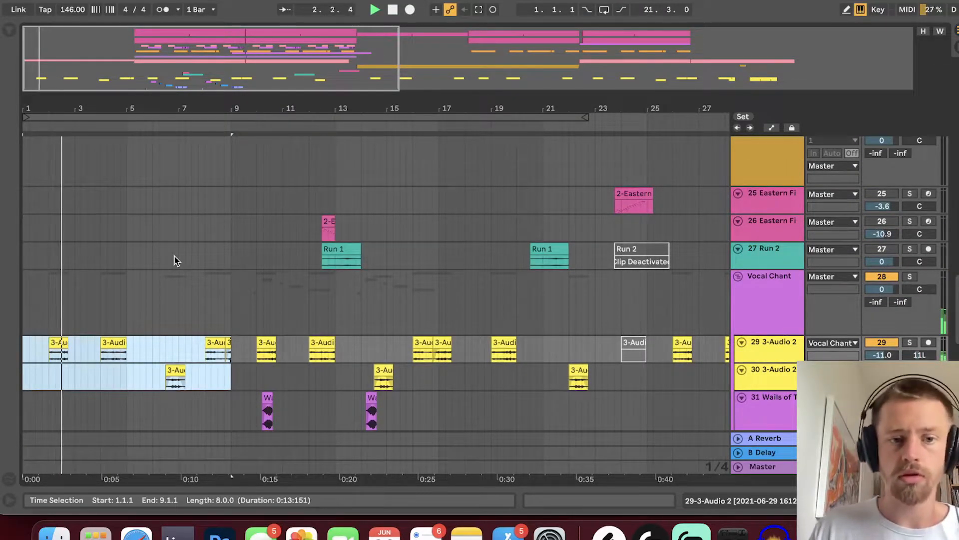
Step: Play back the intro and the section from bar 9, reviewing the drum and melody tracks and the opening Serum clip
scroll(149, 267, "up", 1)
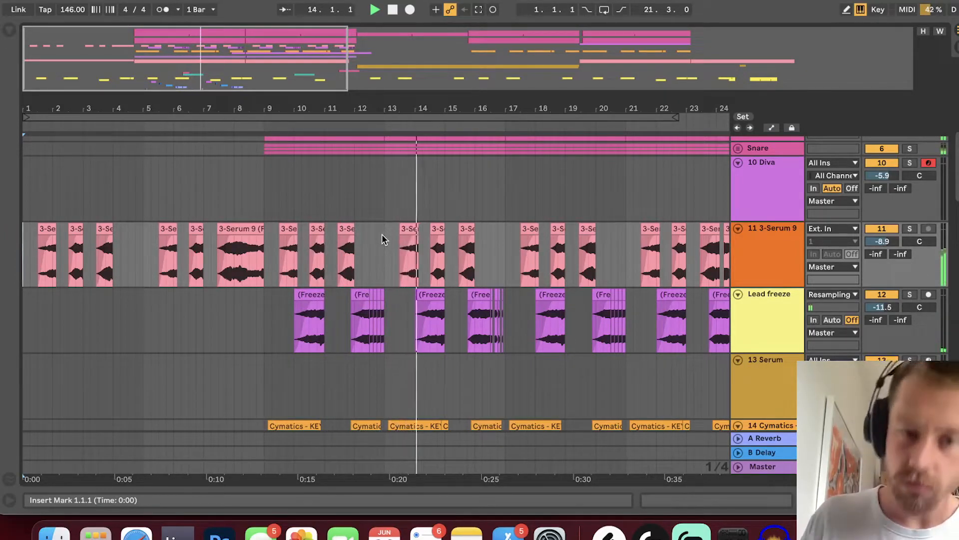
scroll(469, 255, "up", 8)
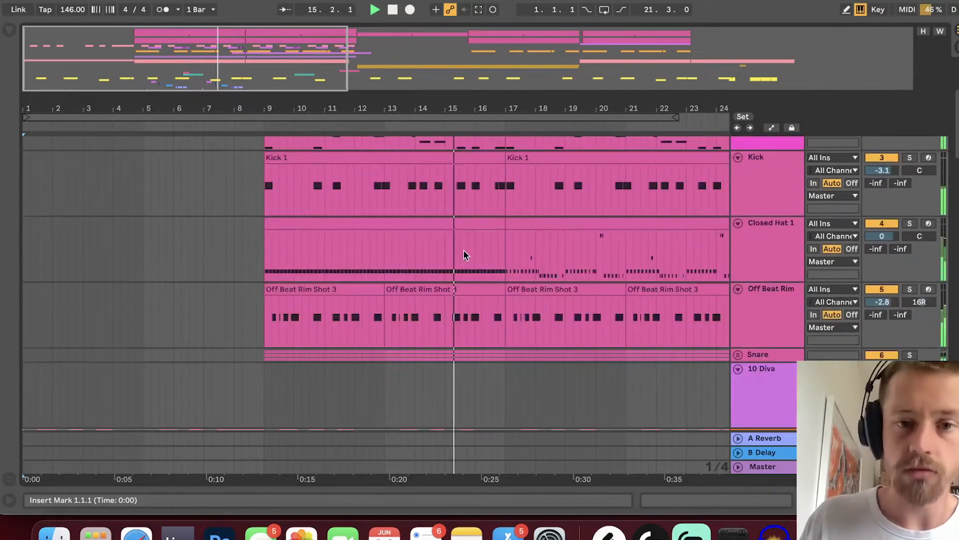
scroll(459, 244, "down", 12)
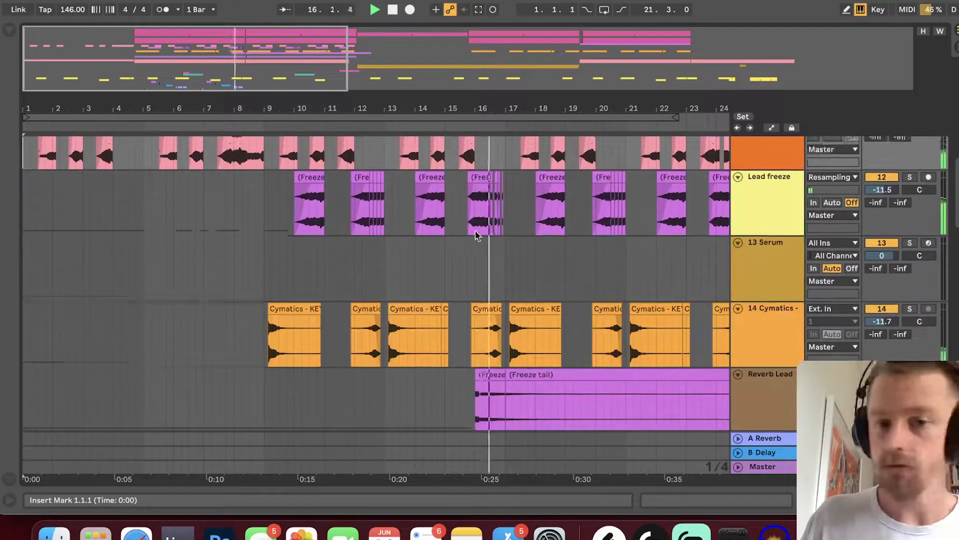
scroll(479, 232, "down", 8)
key("space")
left_click(56, 226)
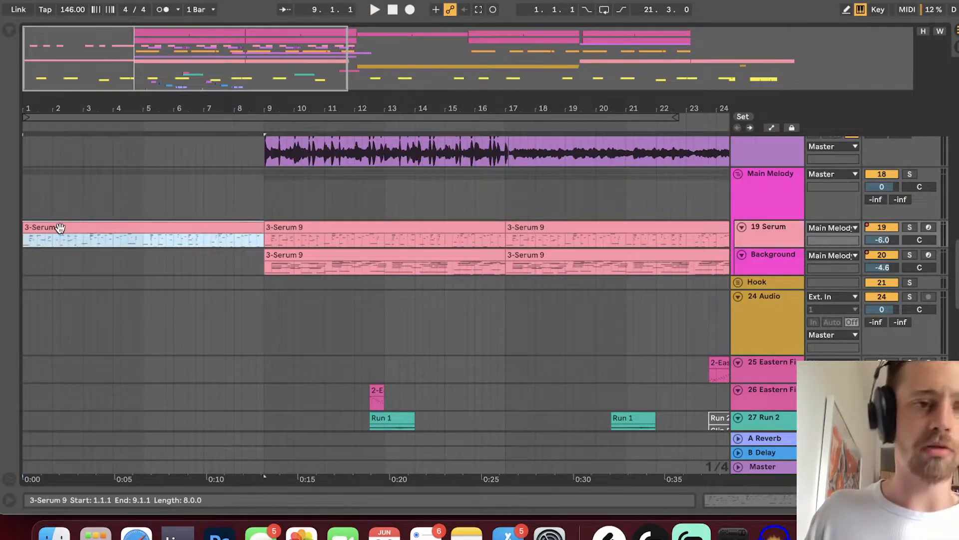
key("space")
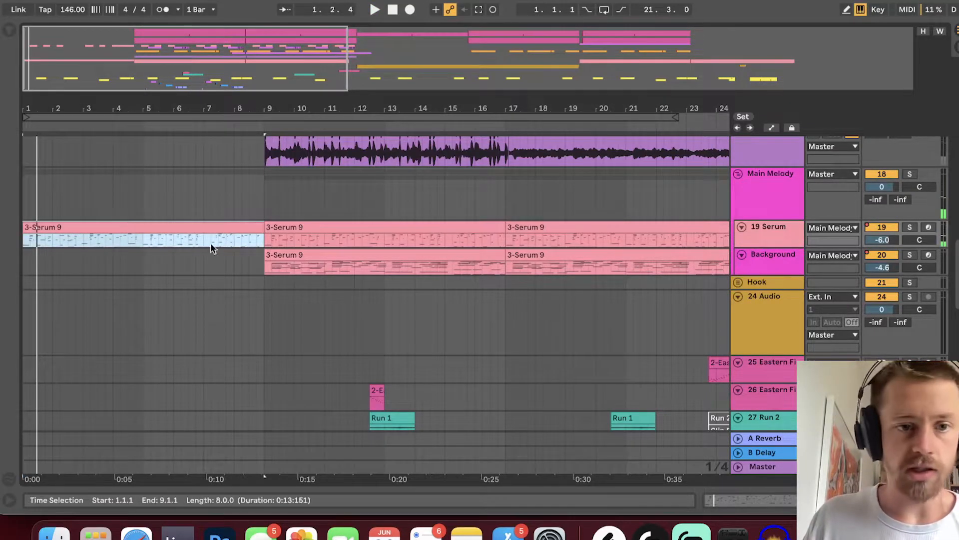
Step: Open the first 3-Serum 9 clip and turn its bar 3 notes into a sustained chord lasting until bar 4
double_click(139, 225)
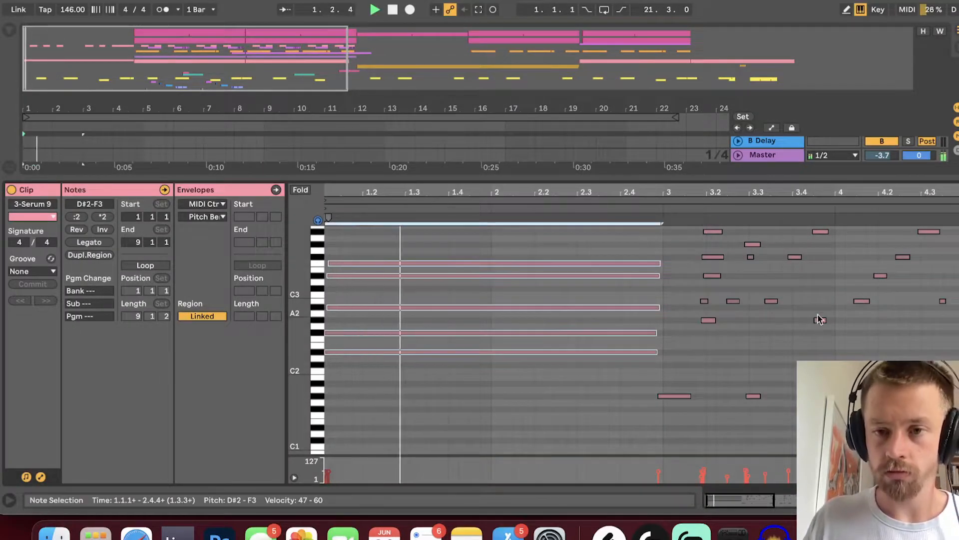
scroll(816, 317, "up", 5)
scroll(785, 321, "down", 3)
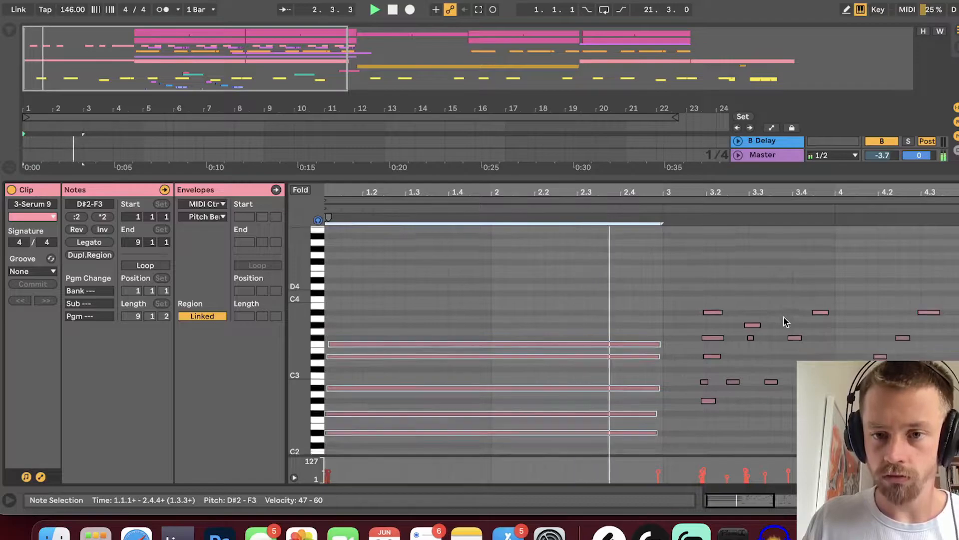
scroll(727, 404, "up", 3)
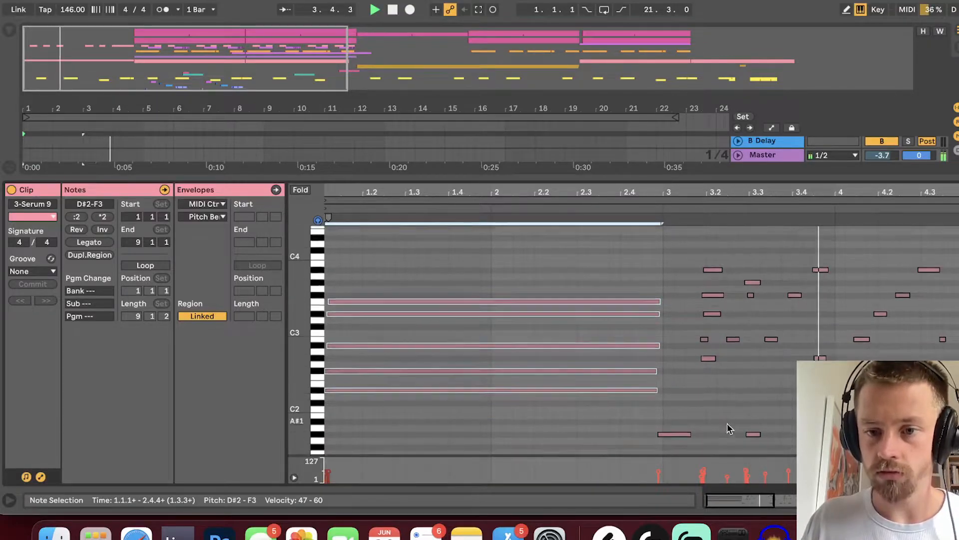
left_click_drag(715, 423, 708, 308)
key("Left")
key("Left")
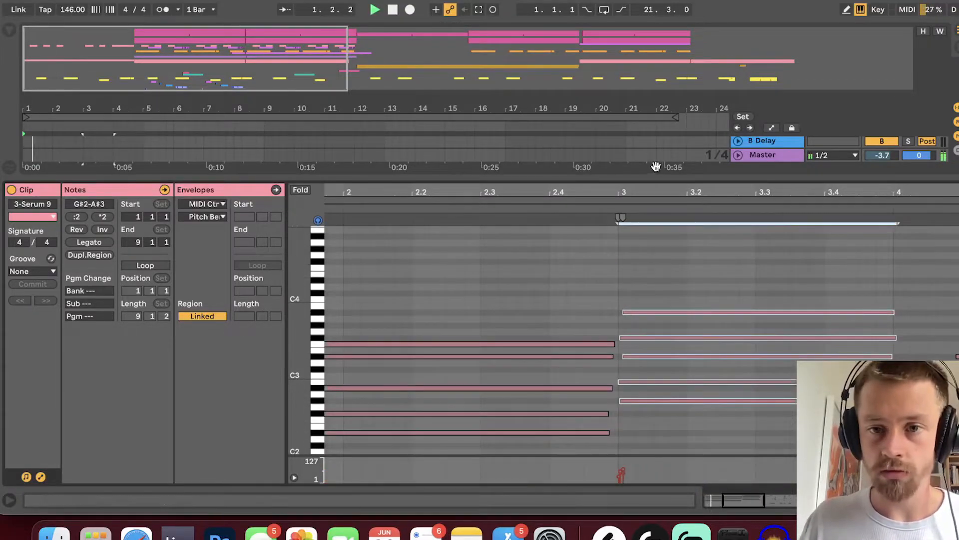
left_click_drag(644, 191, 492, 190)
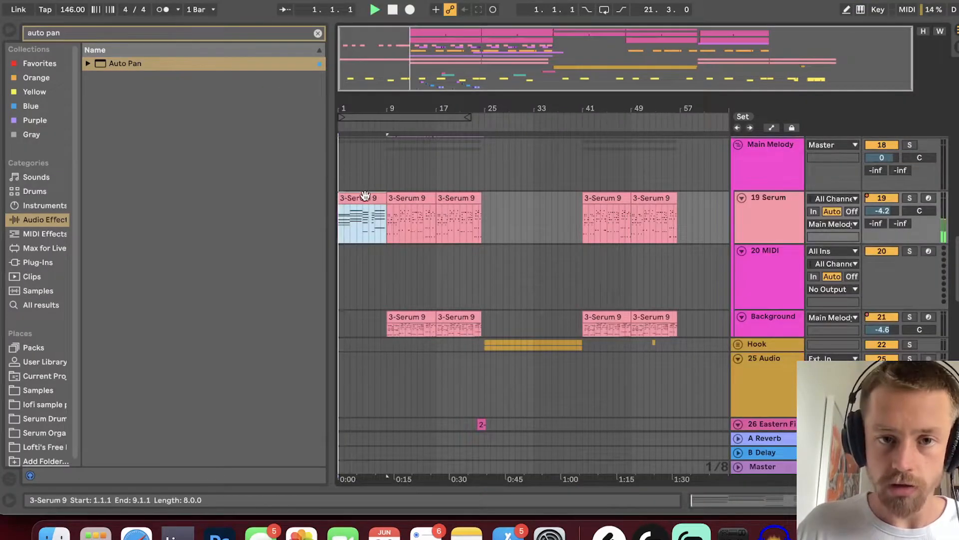
Step: Examine the Main Melody group's compressors, the full audio effects list and the opening Serum clip during playback
left_click_drag(375, 45, 375, 58)
left_click(790, 179)
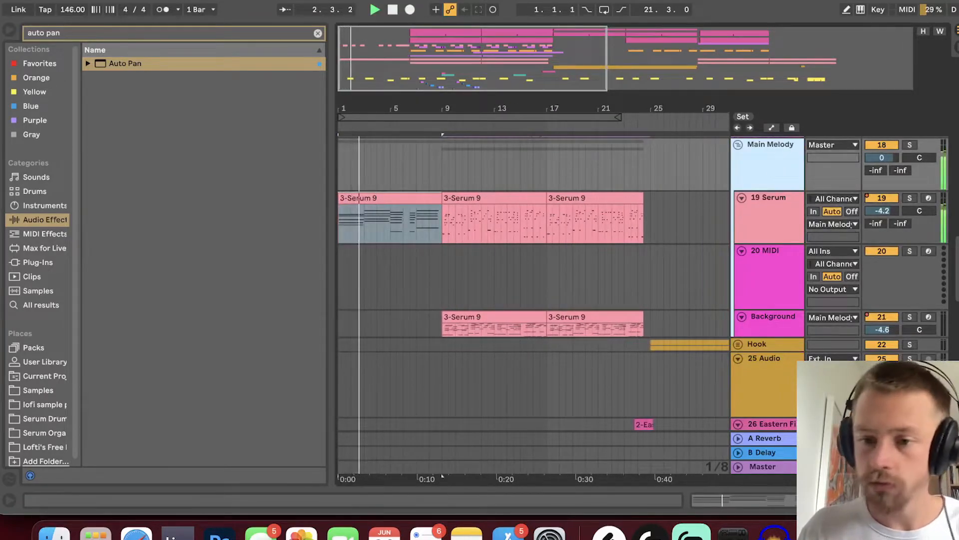
double_click(790, 179)
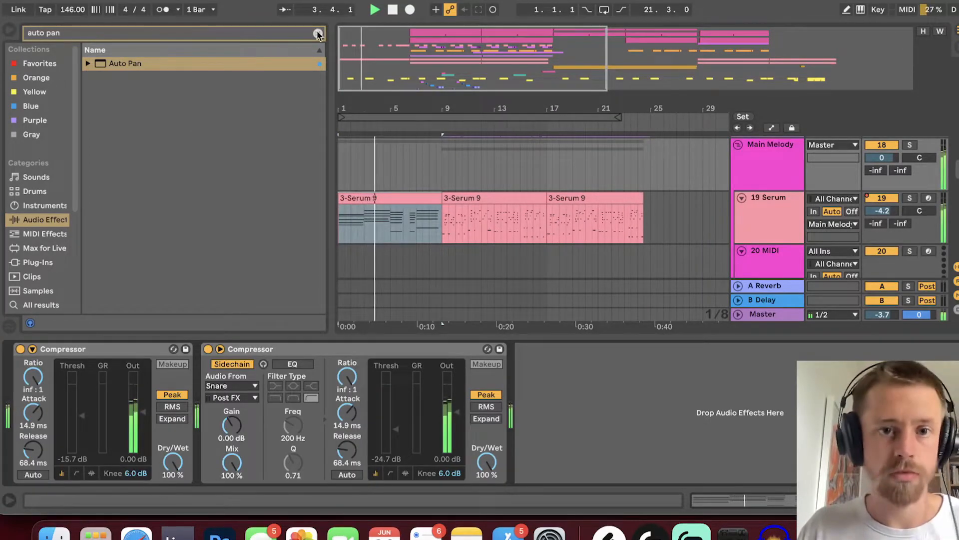
left_click(317, 33)
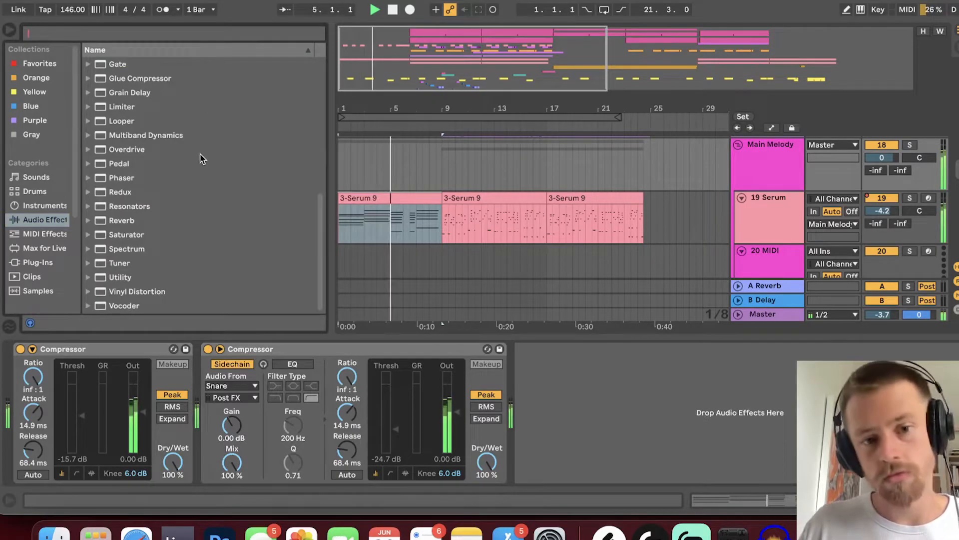
scroll(155, 222, "up", 5)
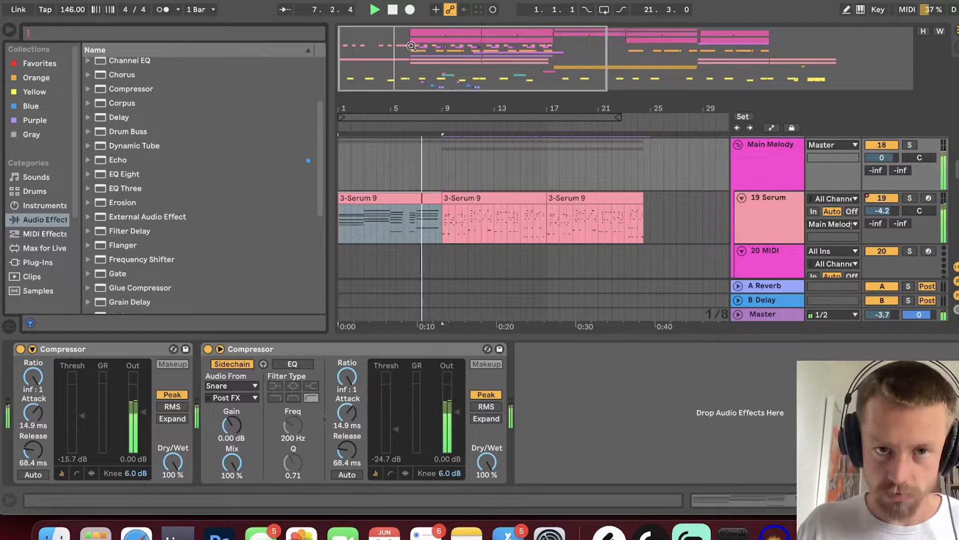
left_click_drag(421, 109, 518, 174)
scroll(518, 176, "down", 5)
scroll(518, 174, "up", 5)
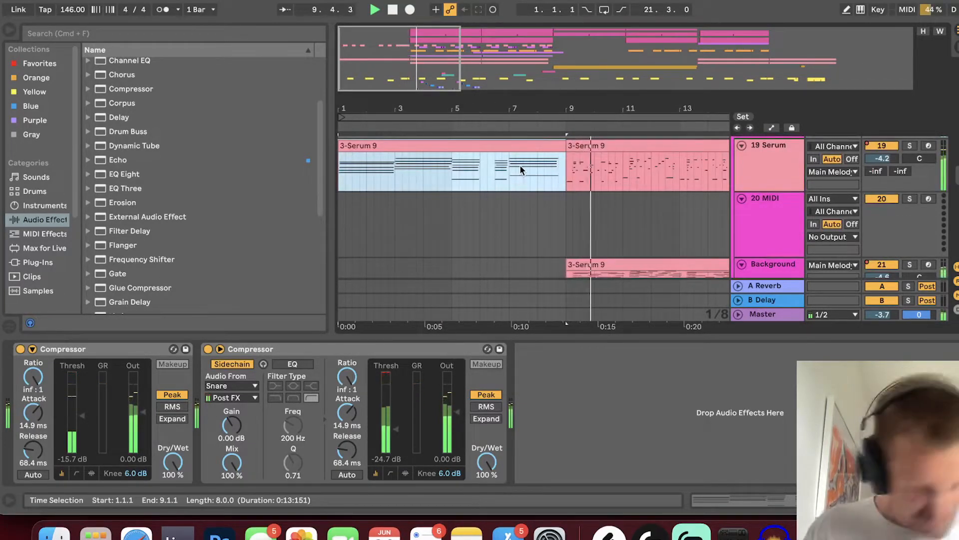
left_click(524, 151)
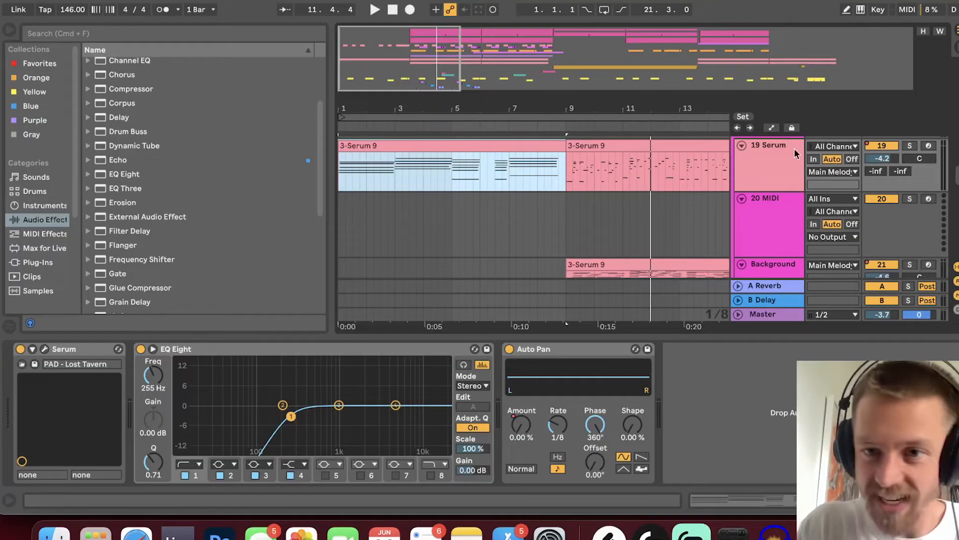
Step: Select the Main Melody group and raise its EQ Eight low-cut frequency to 441 Hz
scroll(788, 155, "up", 1)
left_click(776, 148)
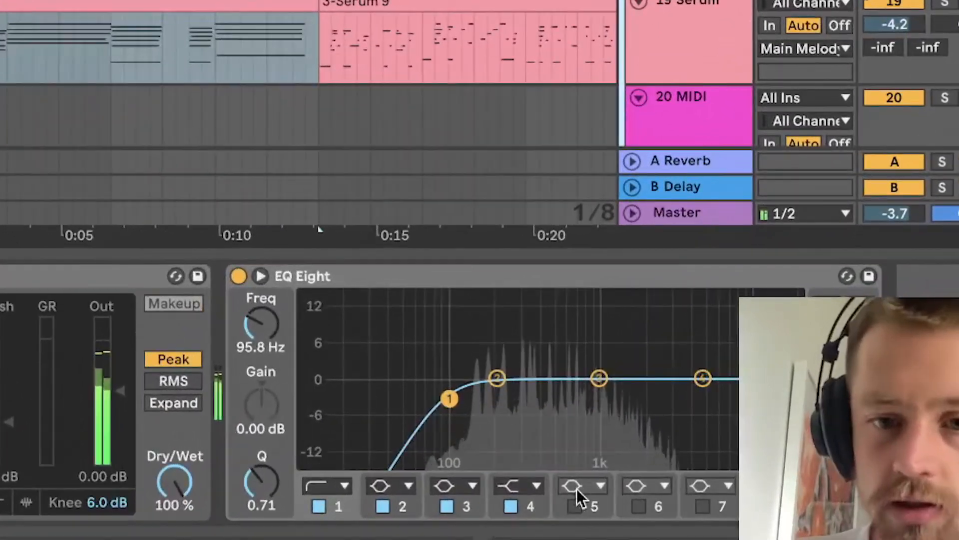
left_click_drag(231, 323, 235, 274)
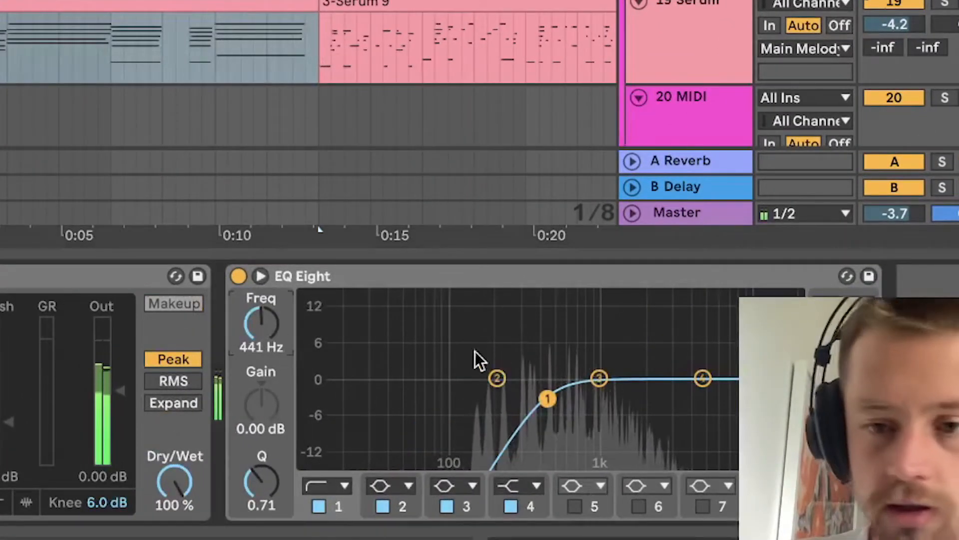
Step: Enable band 8 of the Main Melody EQ Eight as a high cut and lower it to 1.53 kHz with Q 0.63
left_click(767, 506)
left_click_drag(257, 327, 257, 377)
scroll(650, 26, "down", 10)
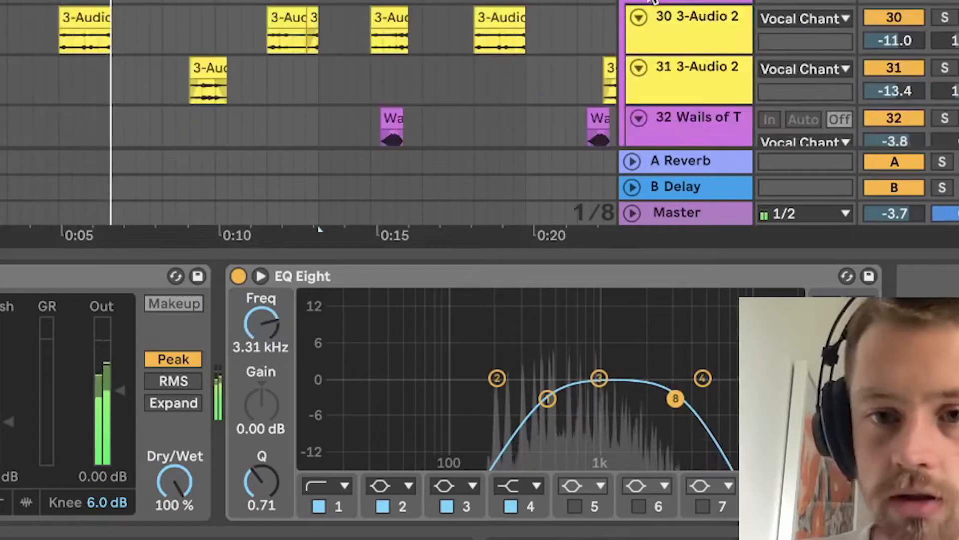
left_click(766, 179)
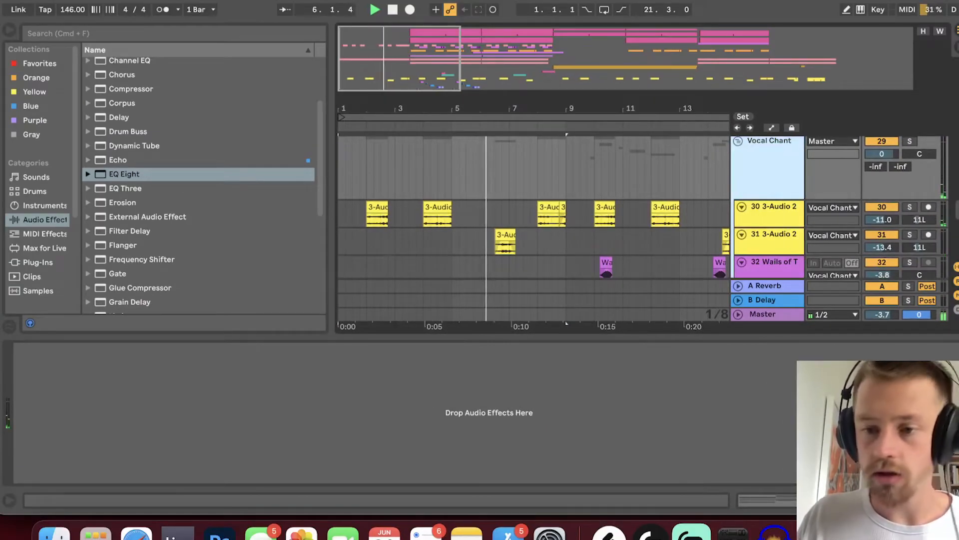
scroll(534, 230, "up", 3)
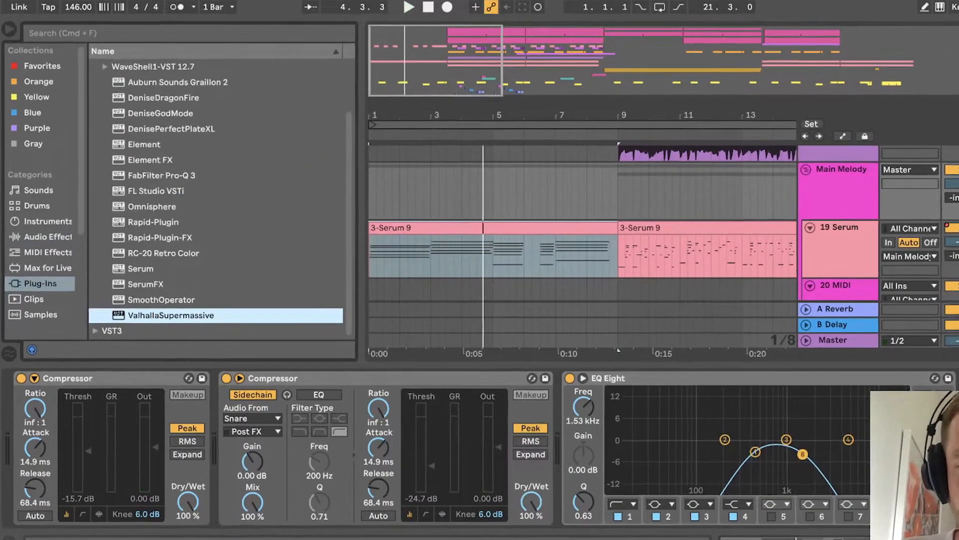
Step: Add ValhallaSupermassive to the Main Melody group with the Ice Floe Nowhere To Go preset, EQ High at 12240 Hz and Low at 1530 Hz
key("Return")
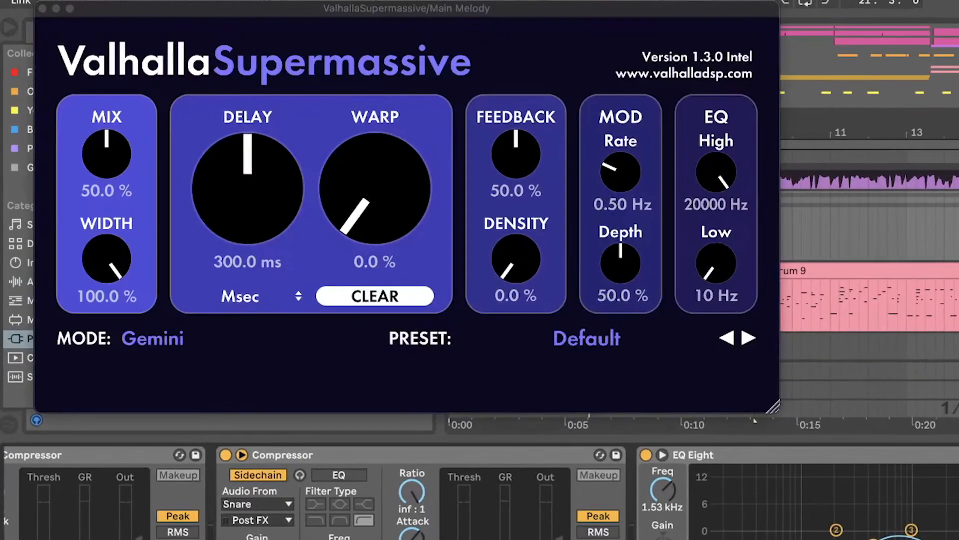
left_click(618, 341)
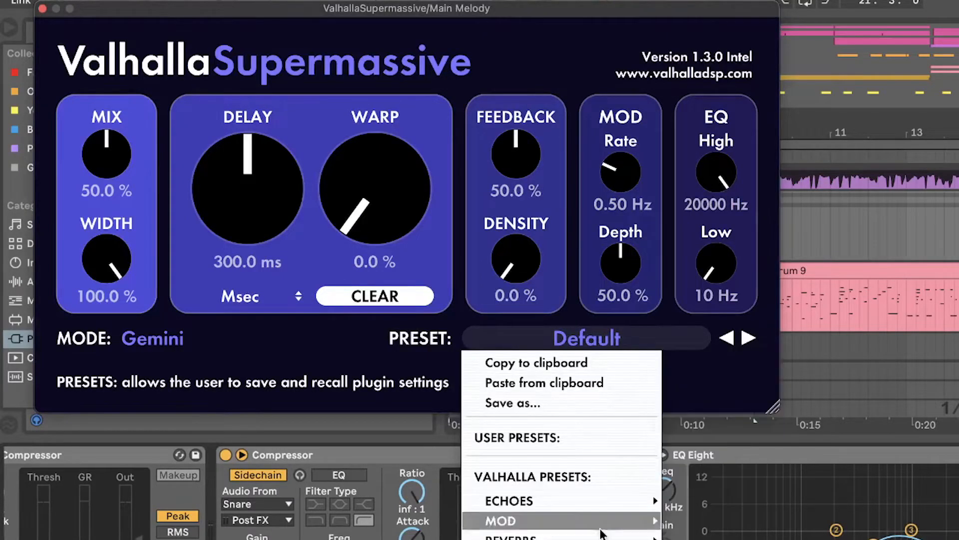
mouse_move(657, 535)
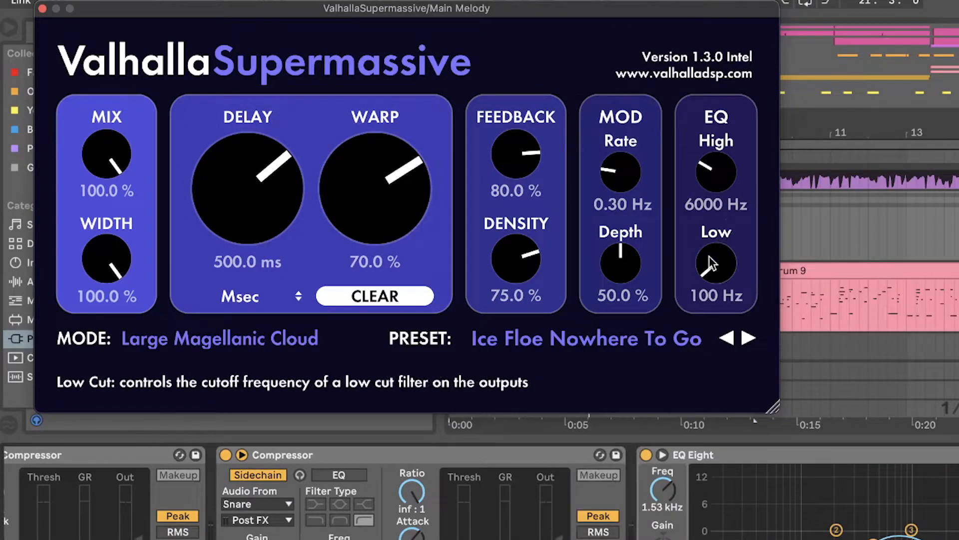
left_click_drag(710, 258, 748, 112)
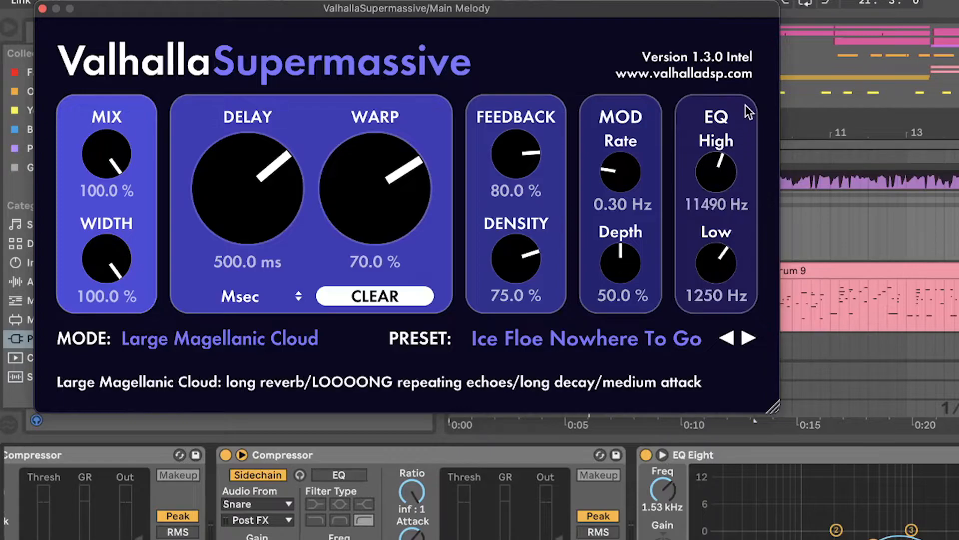
left_click_drag(724, 250, 728, 251)
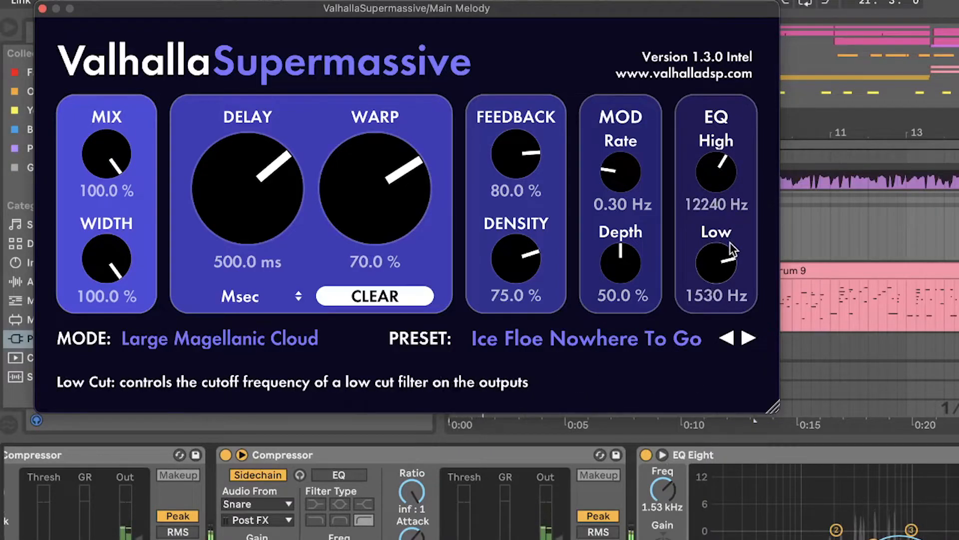
left_click(42, 9)
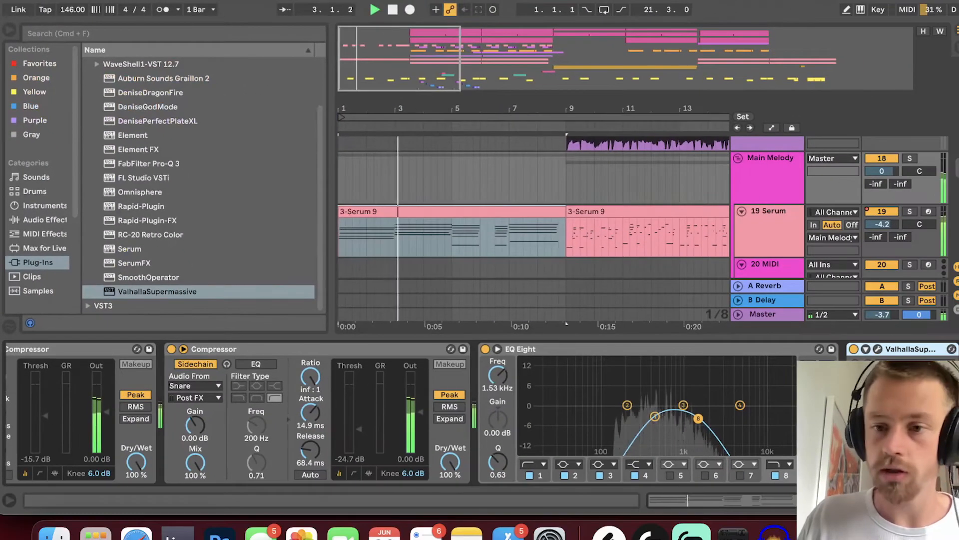
Step: Automate the ValhallaSupermassive Mix on Main Melody to fall along a curved ramp from bar 1 to 0.00 at bar 9
key("a")
left_click(878, 349)
left_click(131, 125)
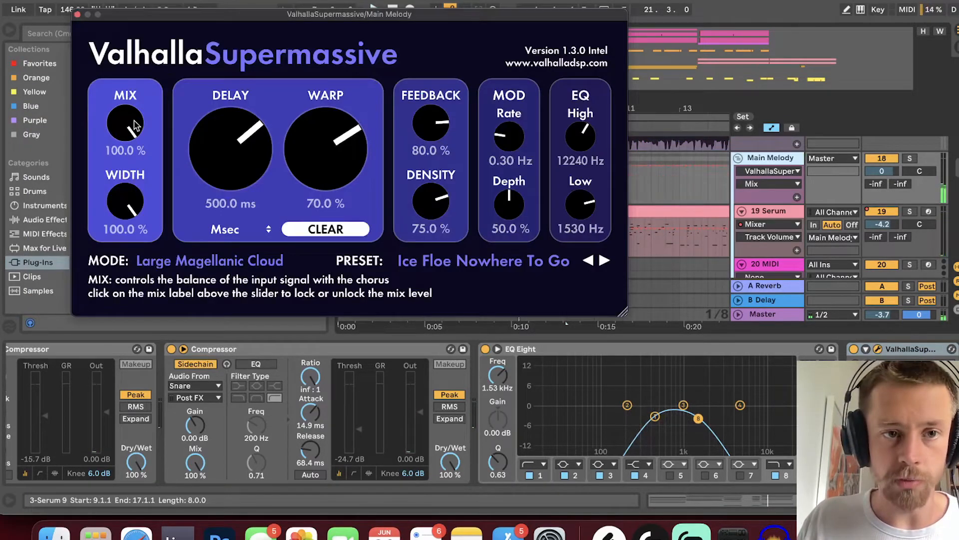
left_click(78, 15)
left_click(567, 166)
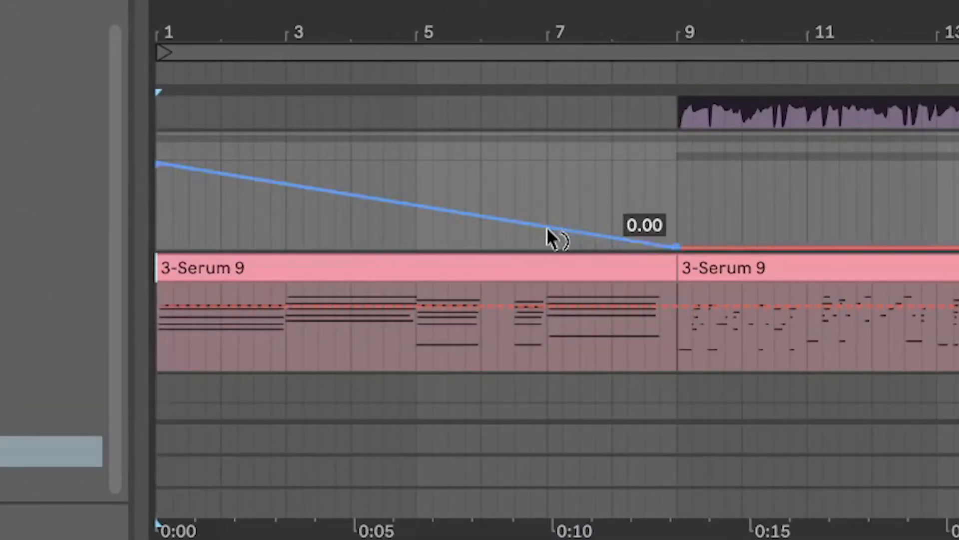
left_click_drag(548, 237, 550, 269)
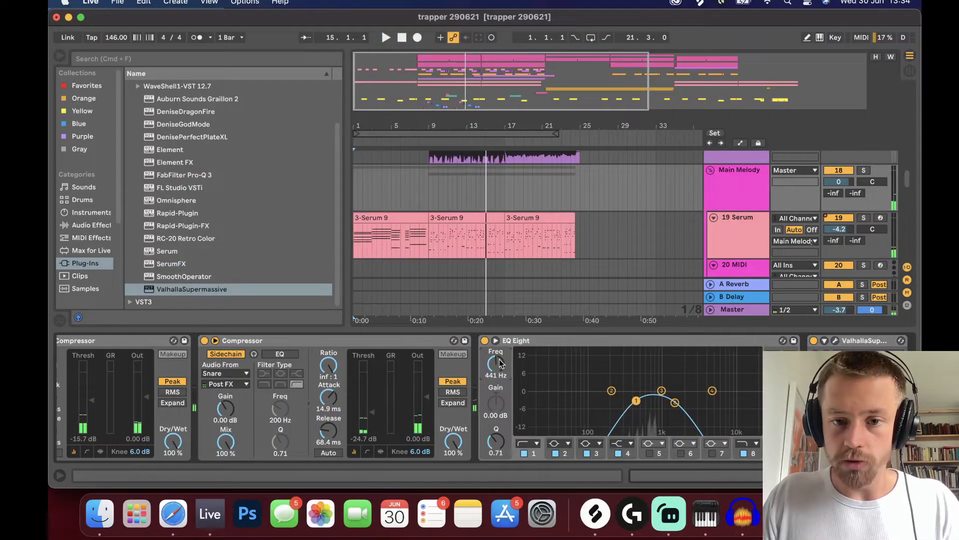
Step: Automate the Main Melody EQ Eight so that at bar 9 the low cut drops to 10 Hz and the high cut opens up
left_click(500, 363)
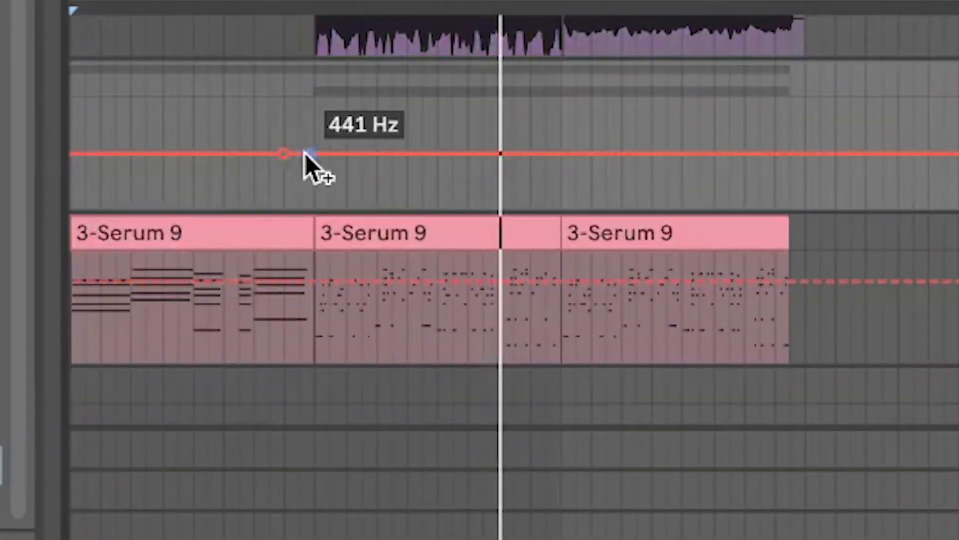
left_click_drag(315, 153, 315, 208)
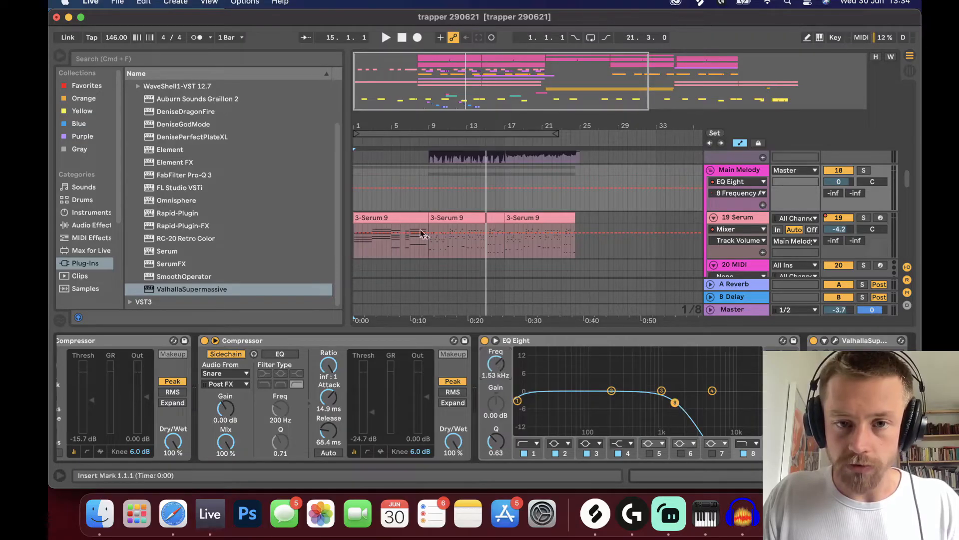
left_click(422, 188)
left_click_drag(430, 187, 429, 176)
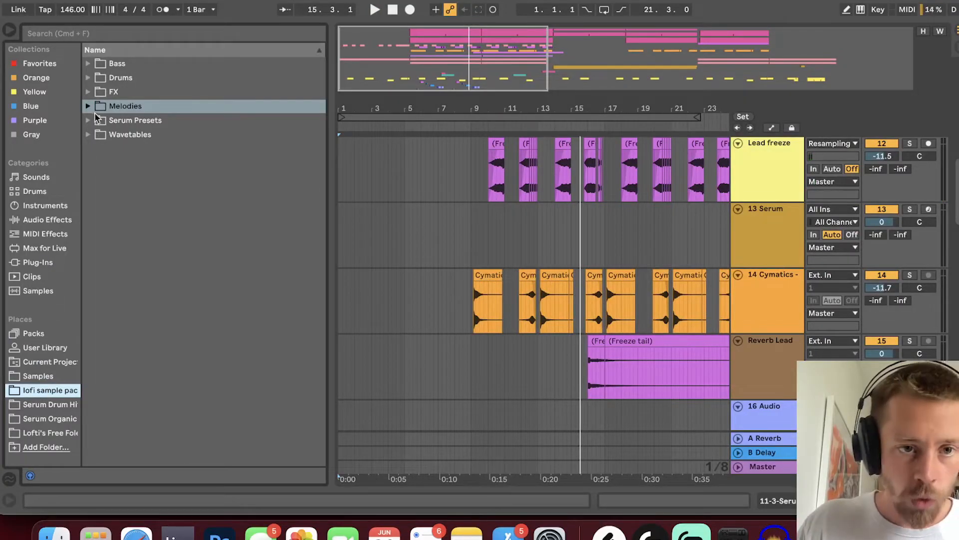
Step: Place Crash 5.wav from the lofi sample pack at bar 8 on track 16, reverse it and play back the lead-in to bar 9
left_click(89, 78)
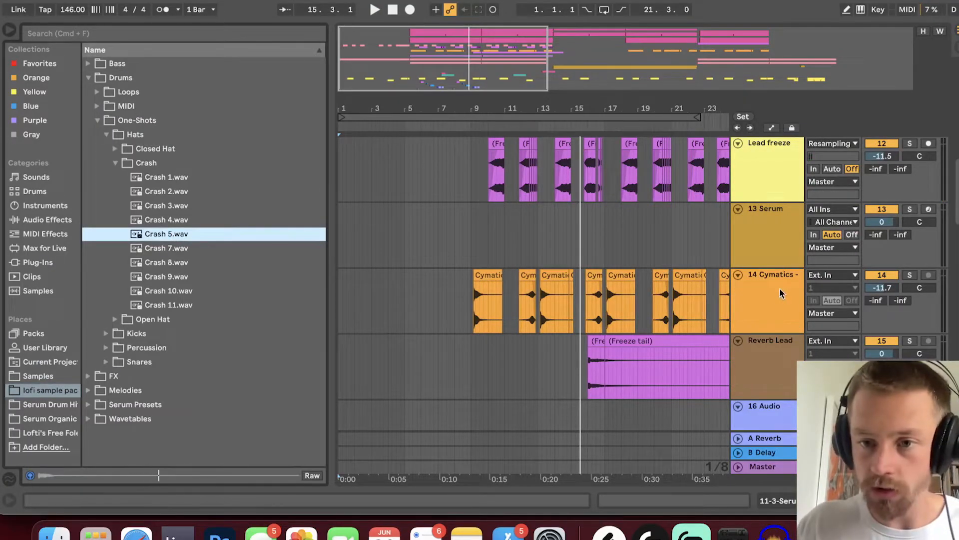
scroll(774, 374, "down", 1)
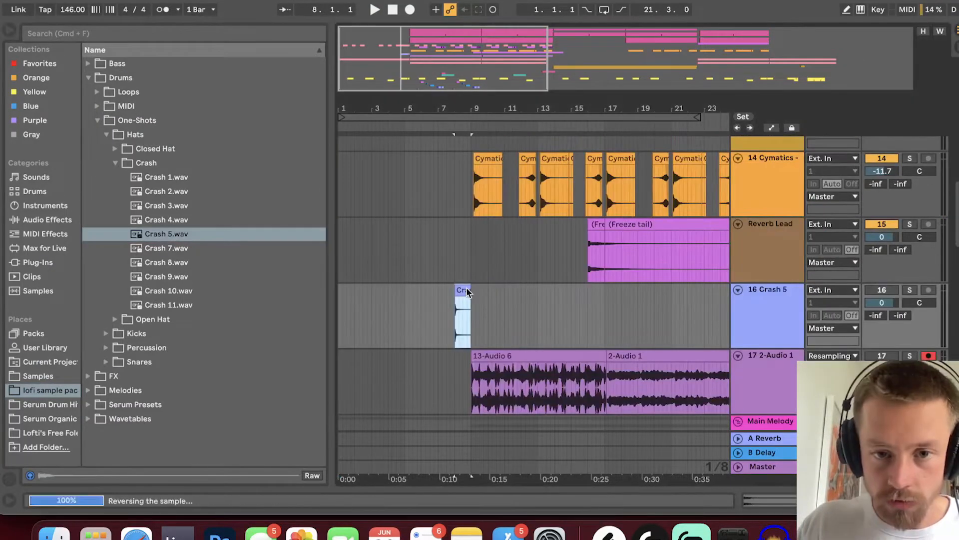
key("space")
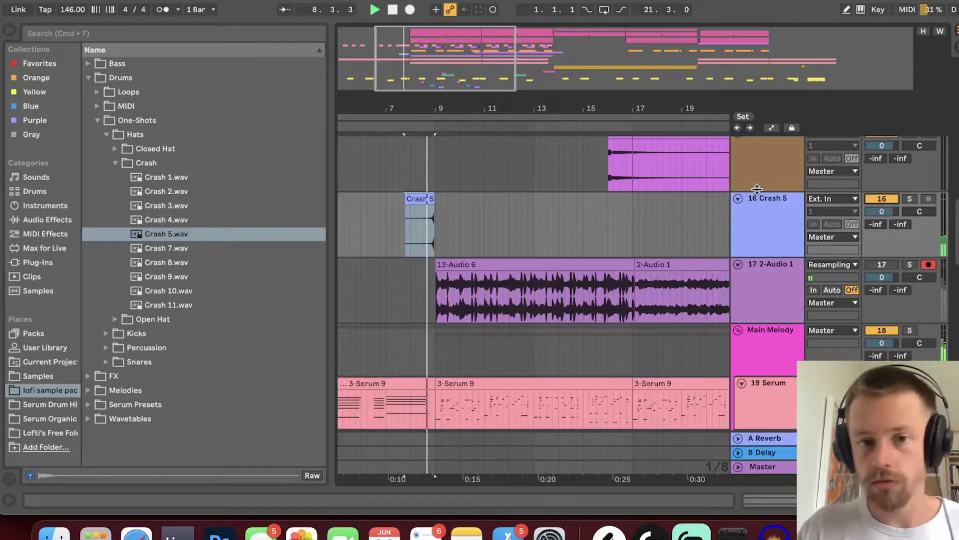
Step: Find the OTT preset and add it after ValhallaSupermassive on the soloed Main Melody group
key("plus")
key("z")
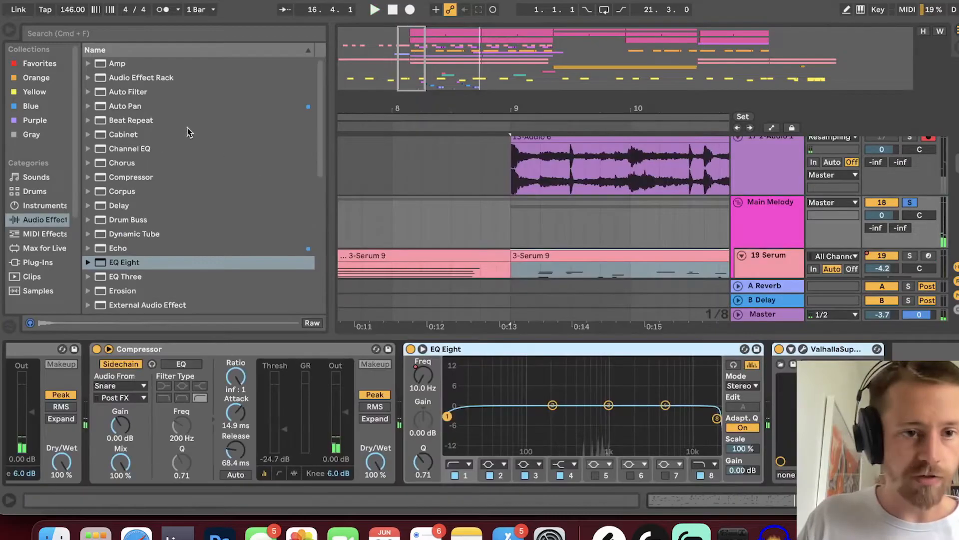
left_click(201, 31)
type("ott")
key("Down")
key("Down")
key("Return")
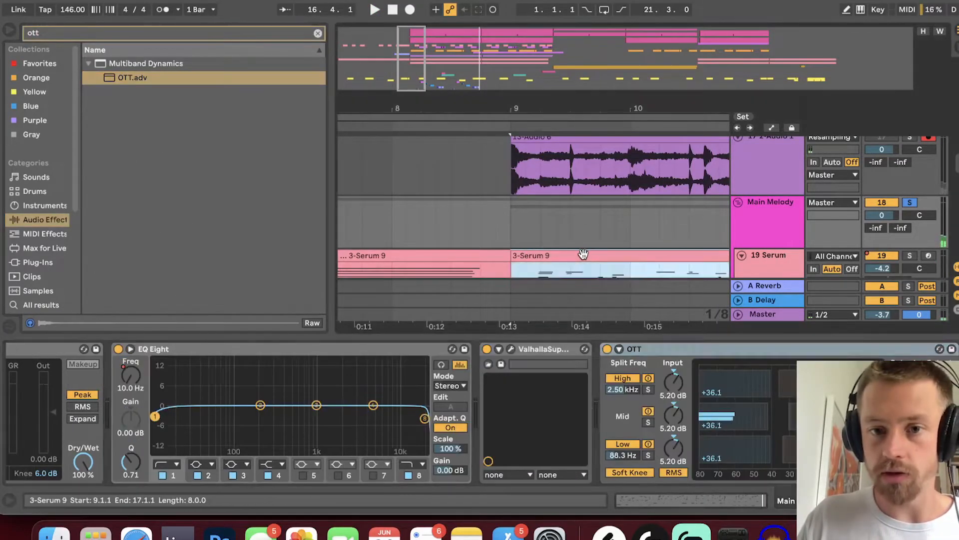
Step: Play the soloed Main Melody from bar 9 and insert a second EQ Eight between ValhallaSupermassive and OTT
left_click(733, 228)
key("space")
key("Up")
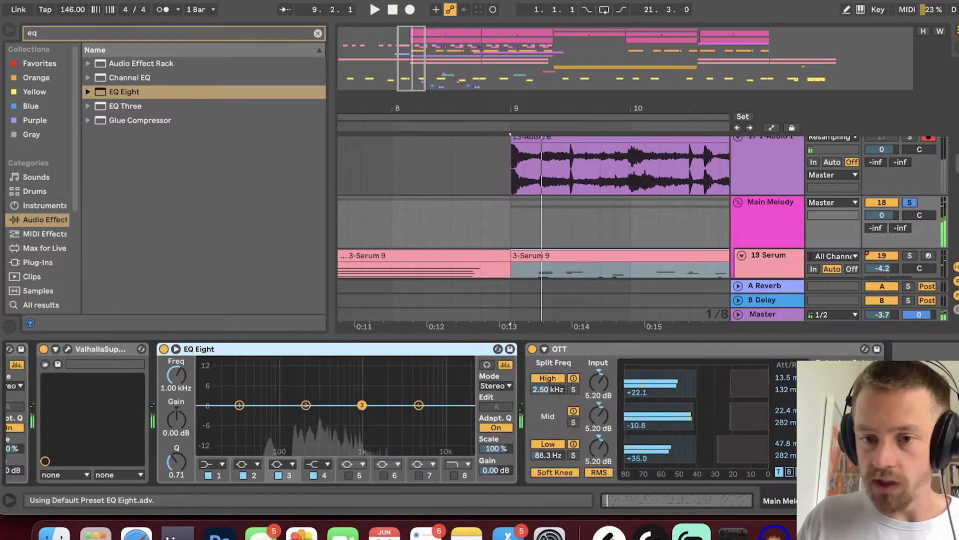
Step: Shape the new EQ Eight with a 156 Hz low cut, a 3.10 dB dip at 1.16 kHz and a 4.34 dB high shelf at 4.26 kHz
key("space")
left_click_drag(419, 405, 412, 392)
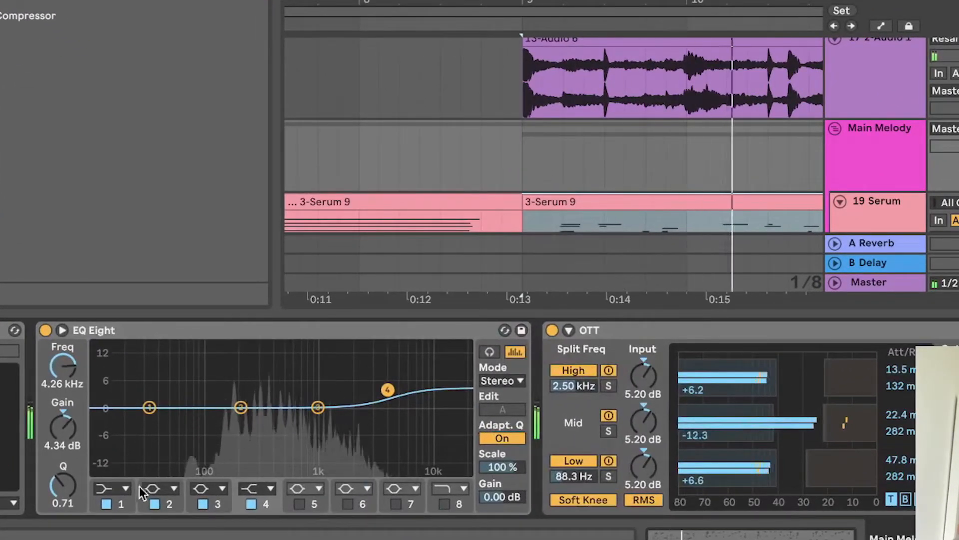
left_click(111, 488)
left_click(100, 519)
left_click_drag(149, 417, 226, 422)
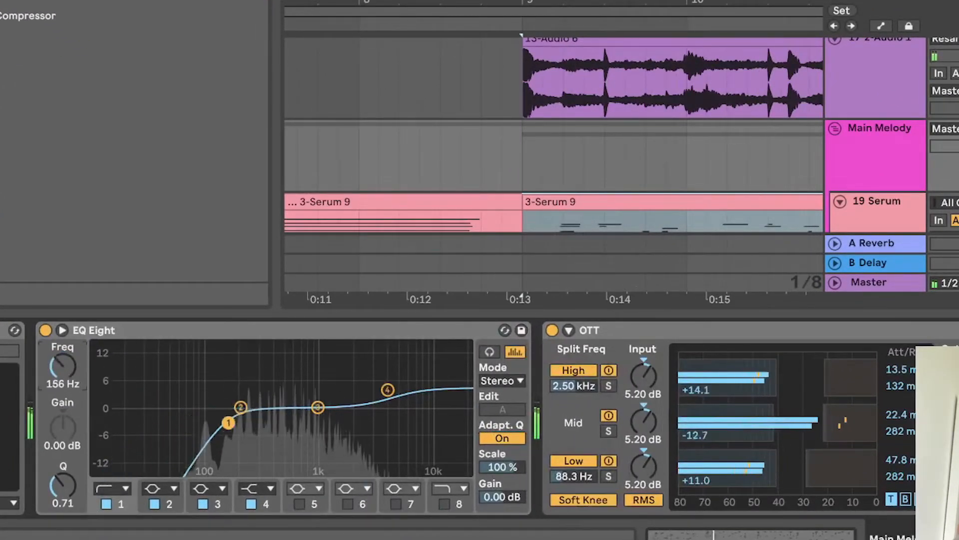
mouse_move(317, 406)
left_mouse_down()
mouse_move(325, 401)
mouse_move(325, 419)
left_mouse_up()
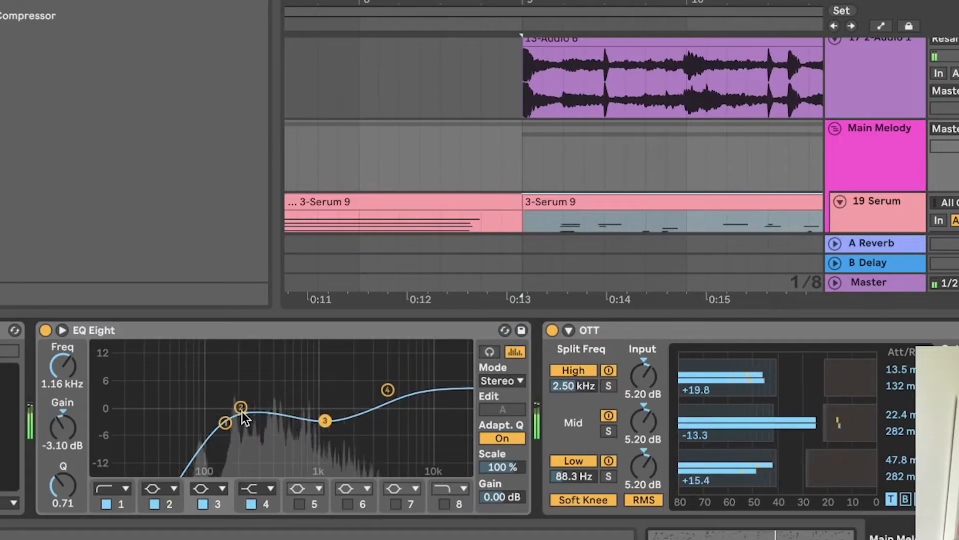
left_click_drag(237, 405, 251, 400)
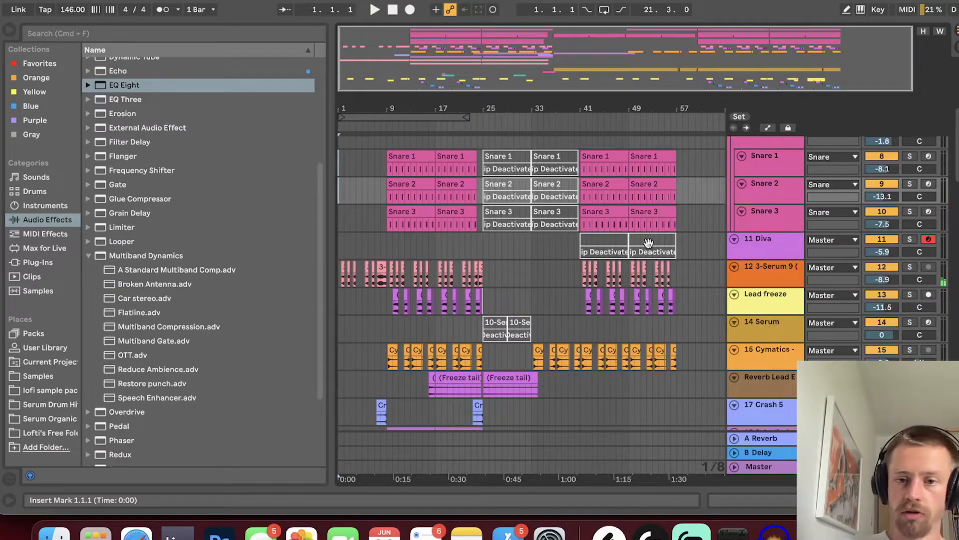
Step: Review the full arrangement's tracks and fold the Main Melody, Hook and Drums groups
scroll(739, 208, "down", 5)
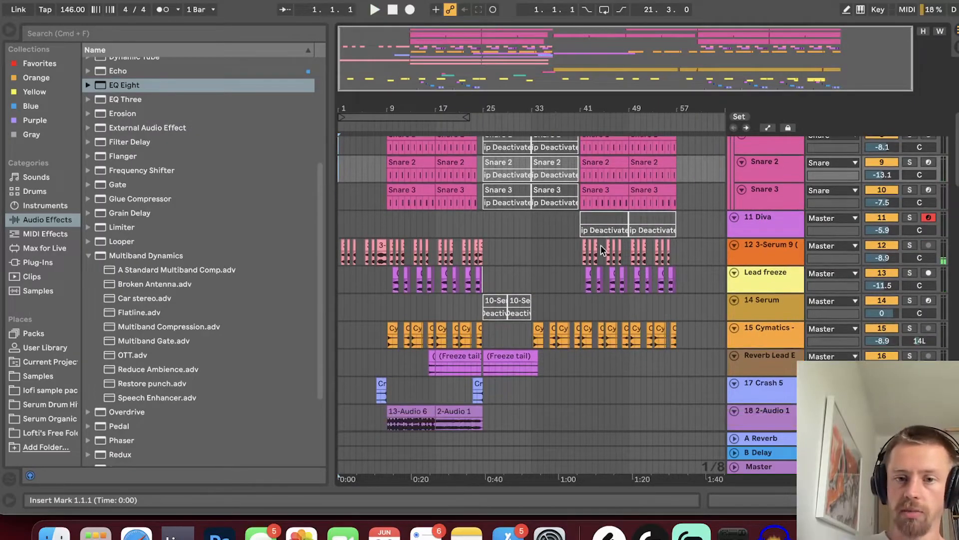
scroll(740, 209, "down", 15)
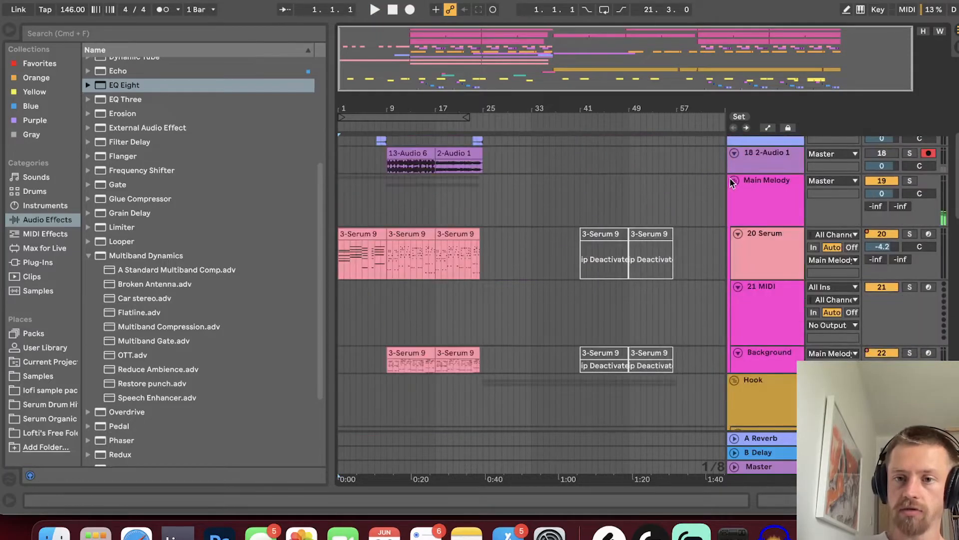
scroll(752, 230, "up", 5)
left_click(733, 189)
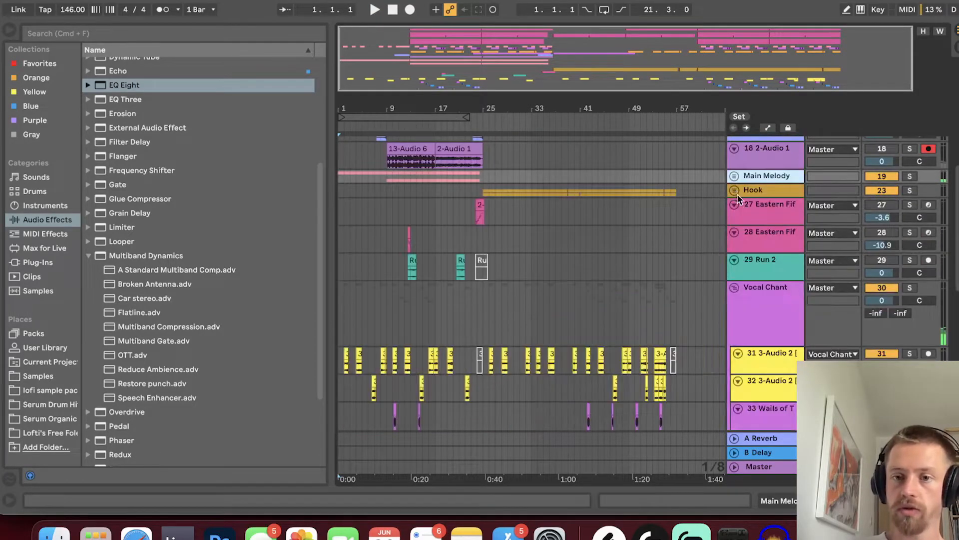
scroll(739, 200, "down", 4)
scroll(745, 207, "up", 5)
scroll(752, 240, "down", 2)
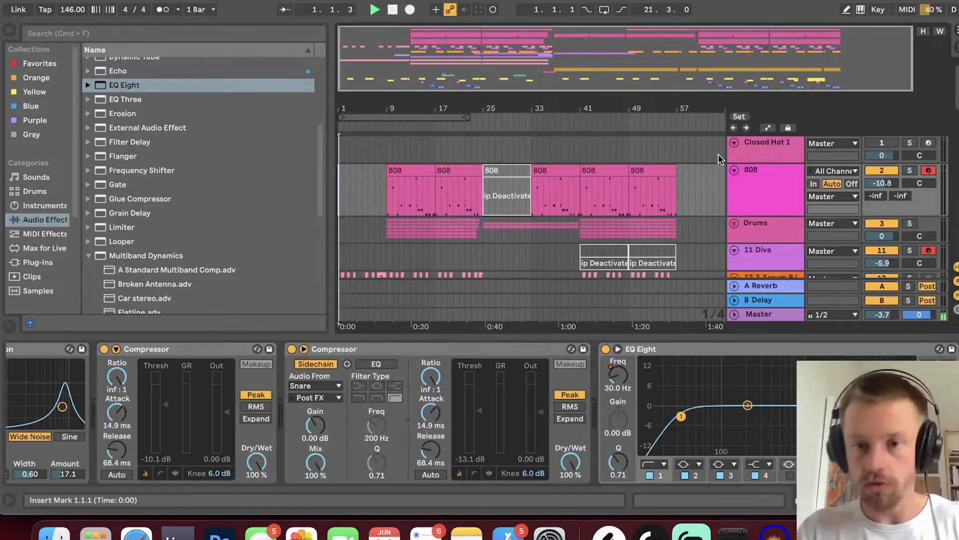
Step: Raise the 808 track's volume to -8.1 dB during playback of the intro
left_click(772, 223)
left_click(780, 194)
left_click_drag(882, 178, 883, 170)
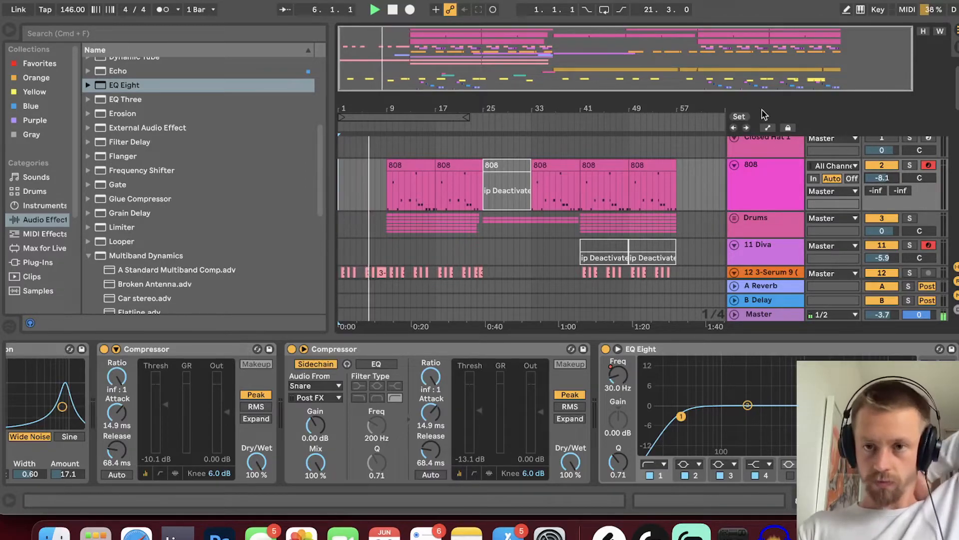
Step: Play the arrangement through to bar 57 while examining the Master's and the 808's effect chains, stopping at the end
left_click(770, 315)
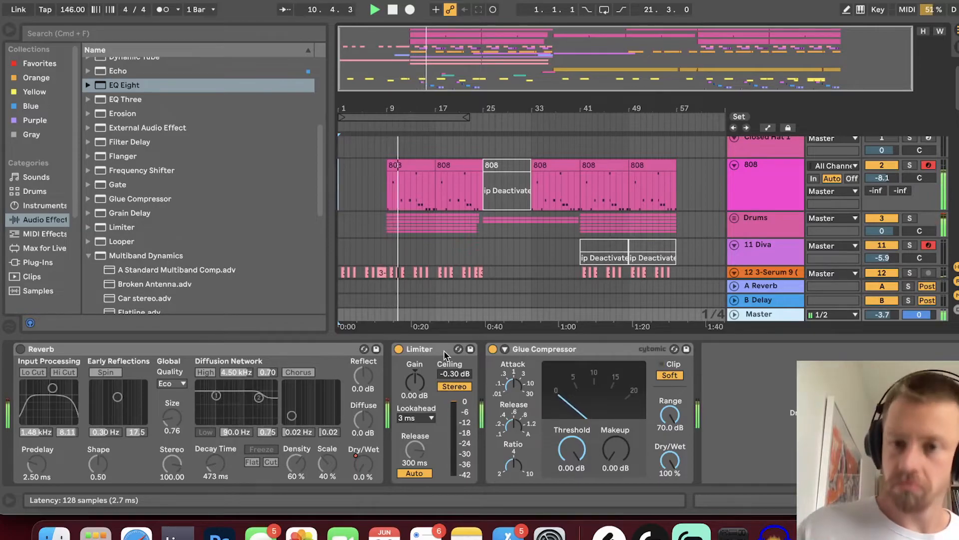
left_click(765, 189)
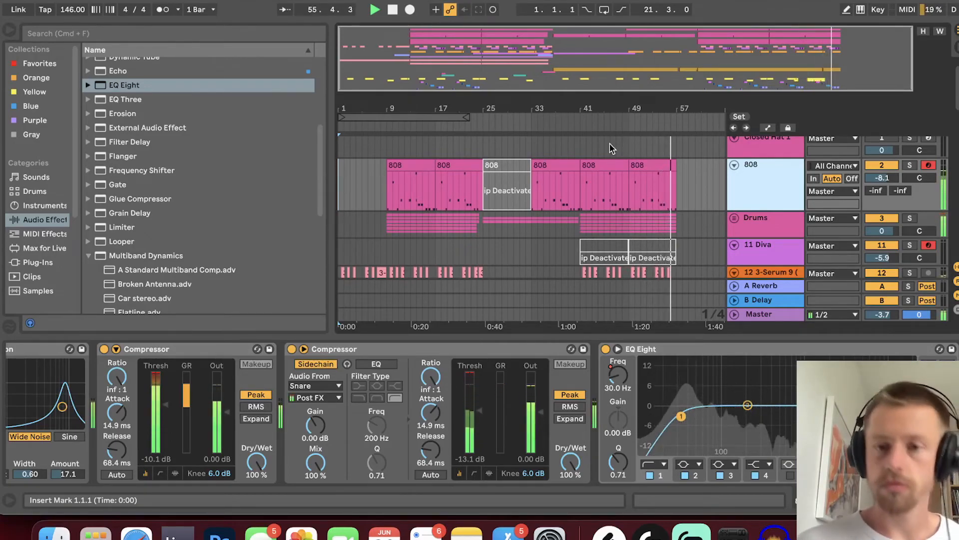
key("space")
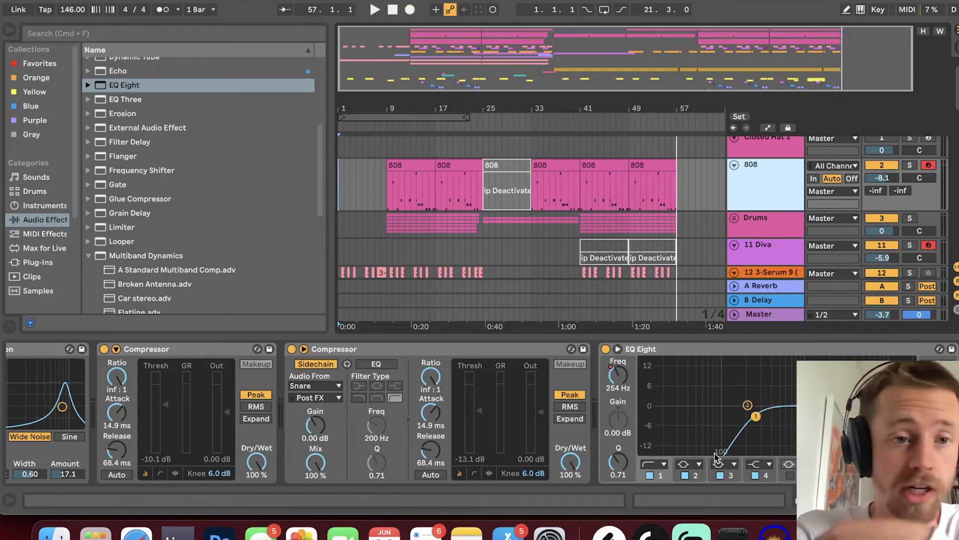